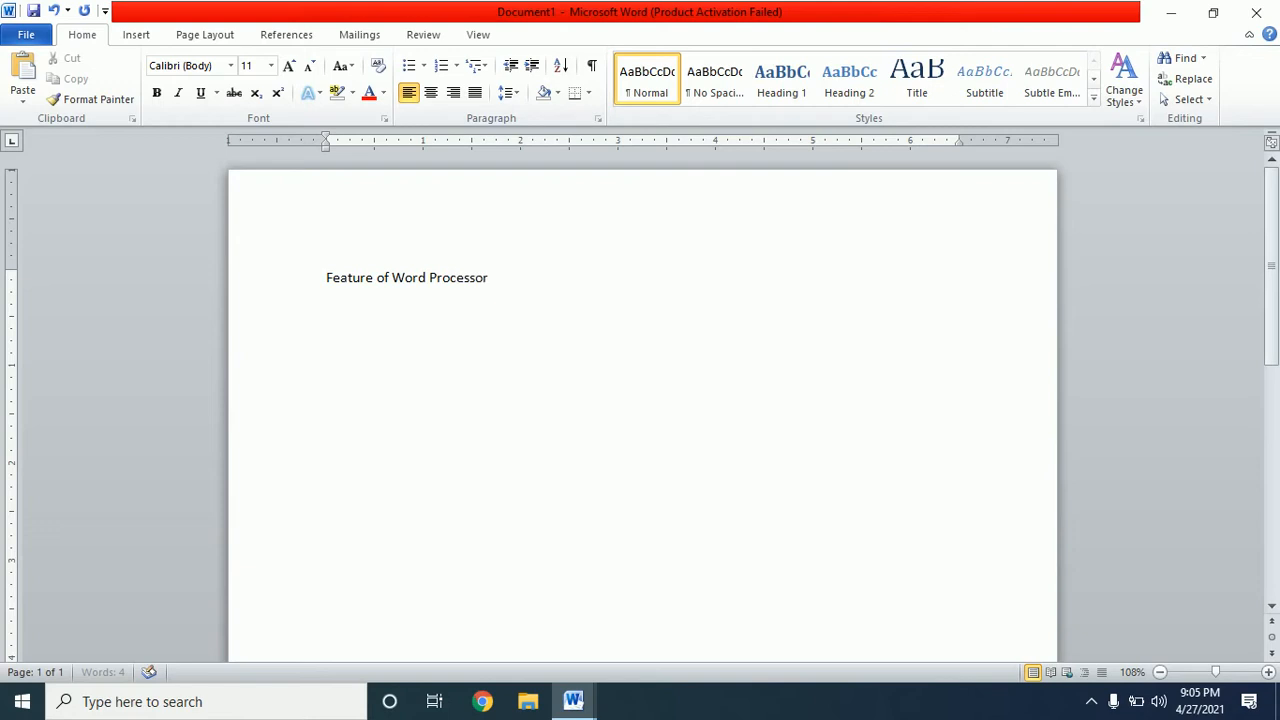
Step: Append "/ MS Word" to the heading and begin a numbered list below it with "Fasg"
text(/ MS Word)
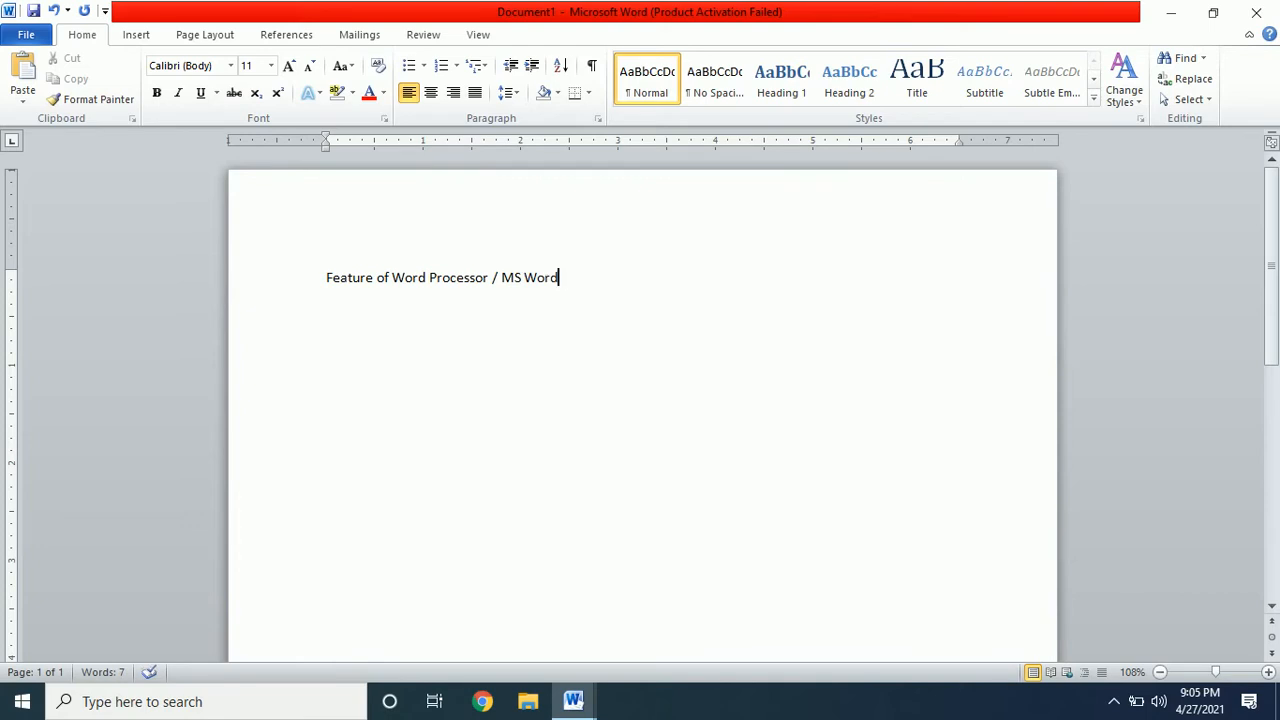
key(Return)
text(1. Fasg)
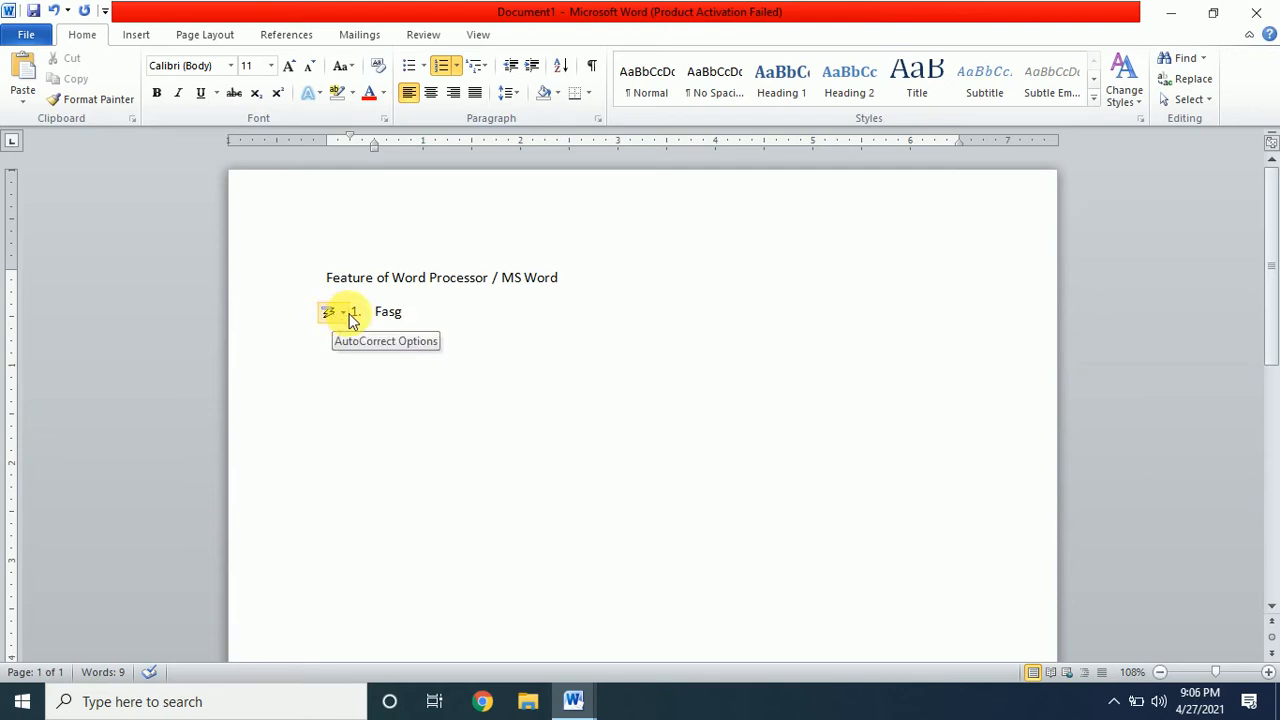
click(347, 316)
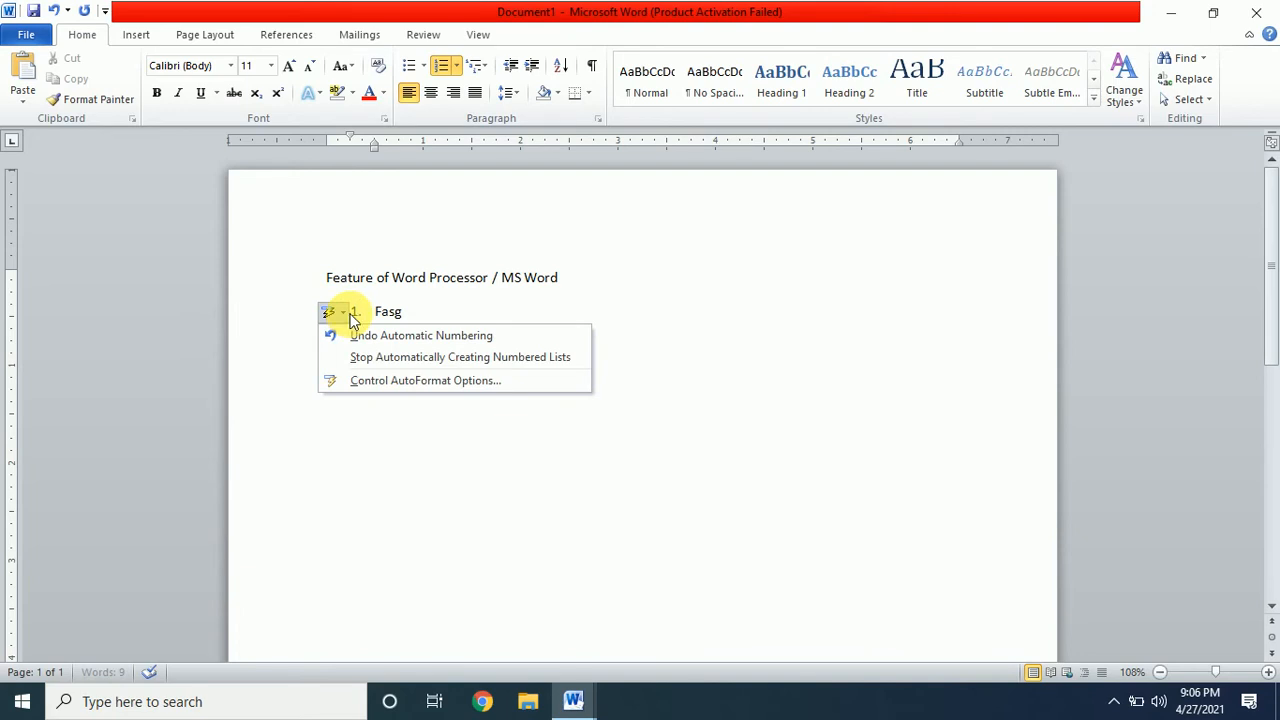
click(703, 300)
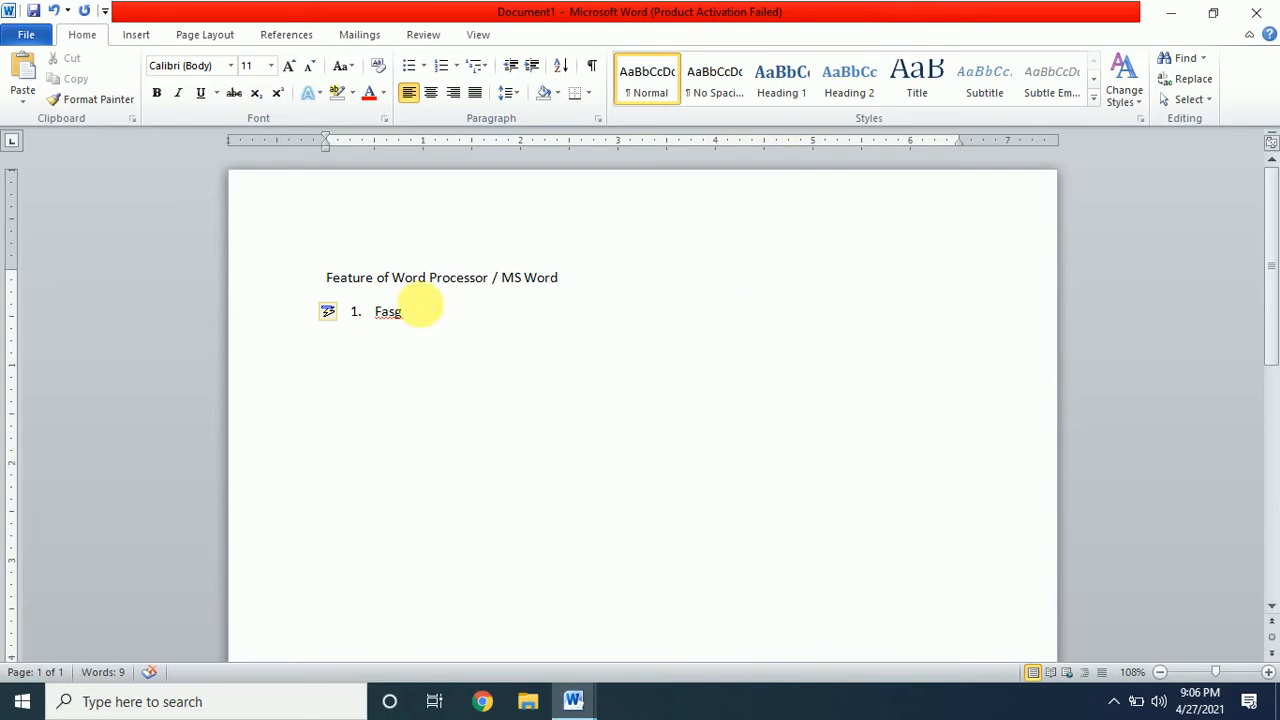
click(345, 314)
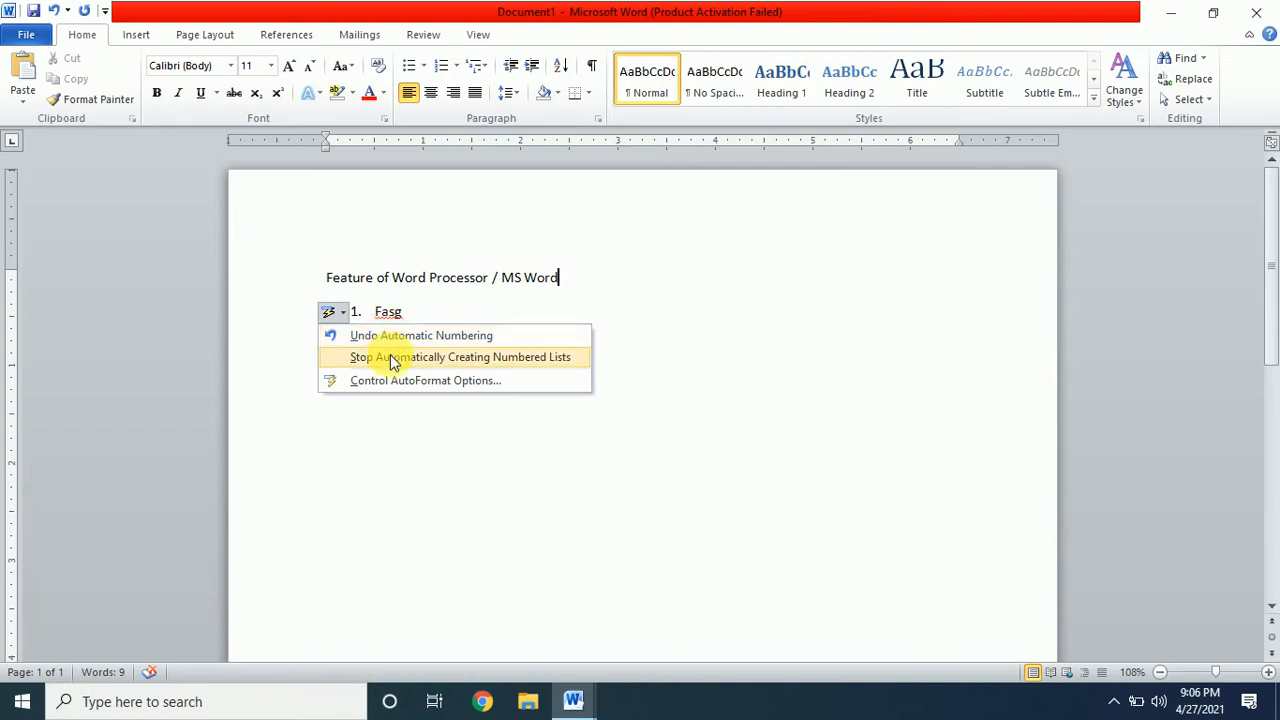
Step: Correct the first list item's word to "Fast" and continue it with "– Typing text in a word"
click(443, 322)
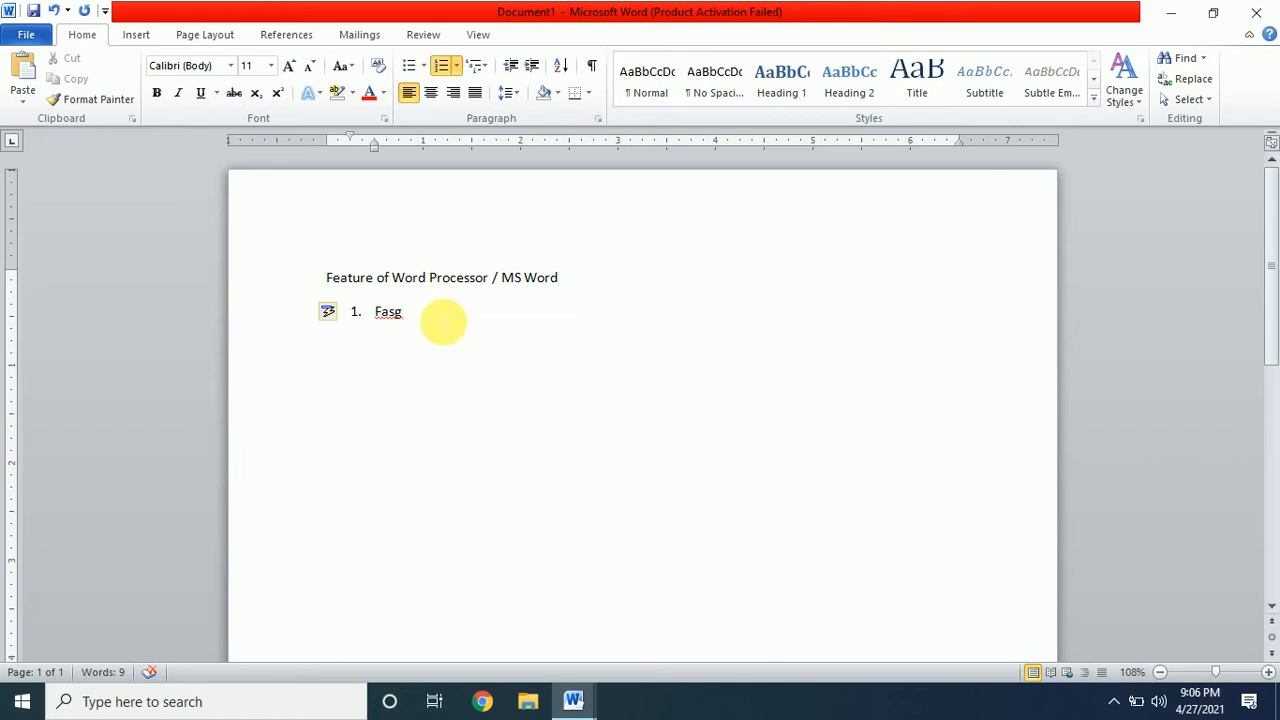
key(BackSpace)
text(t - )
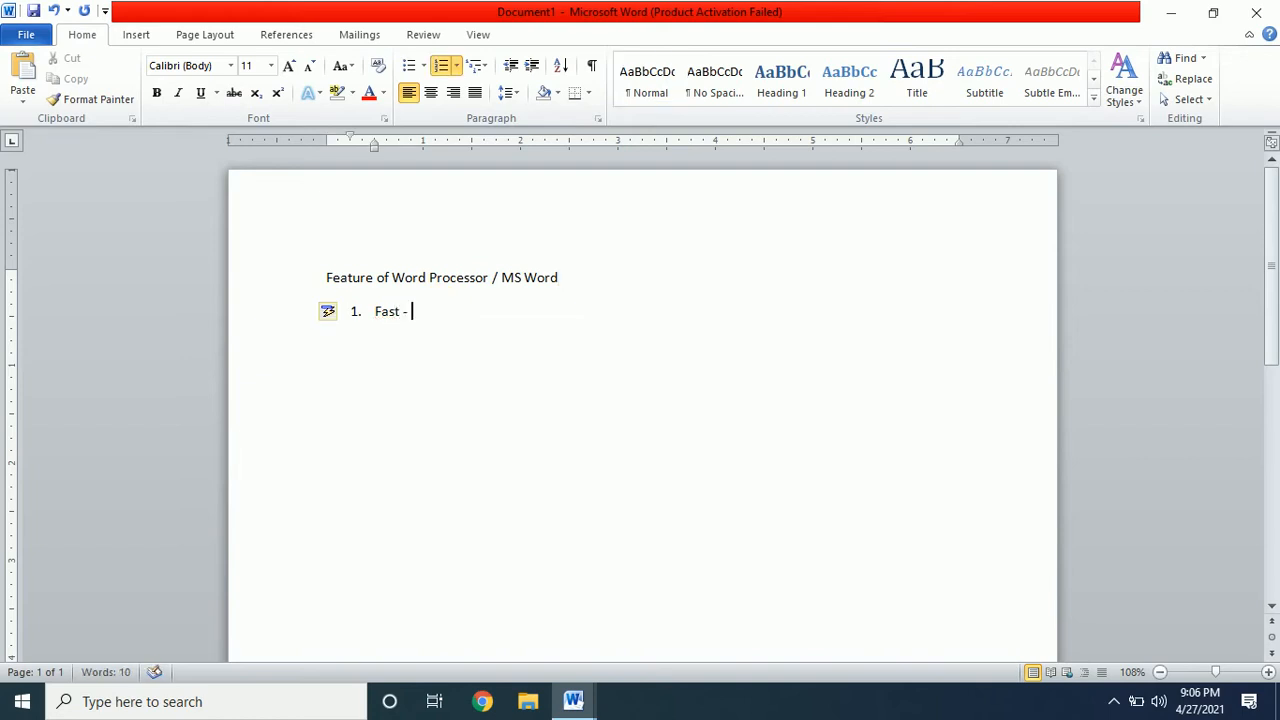
text(Typing tex)
key(BackSpace)
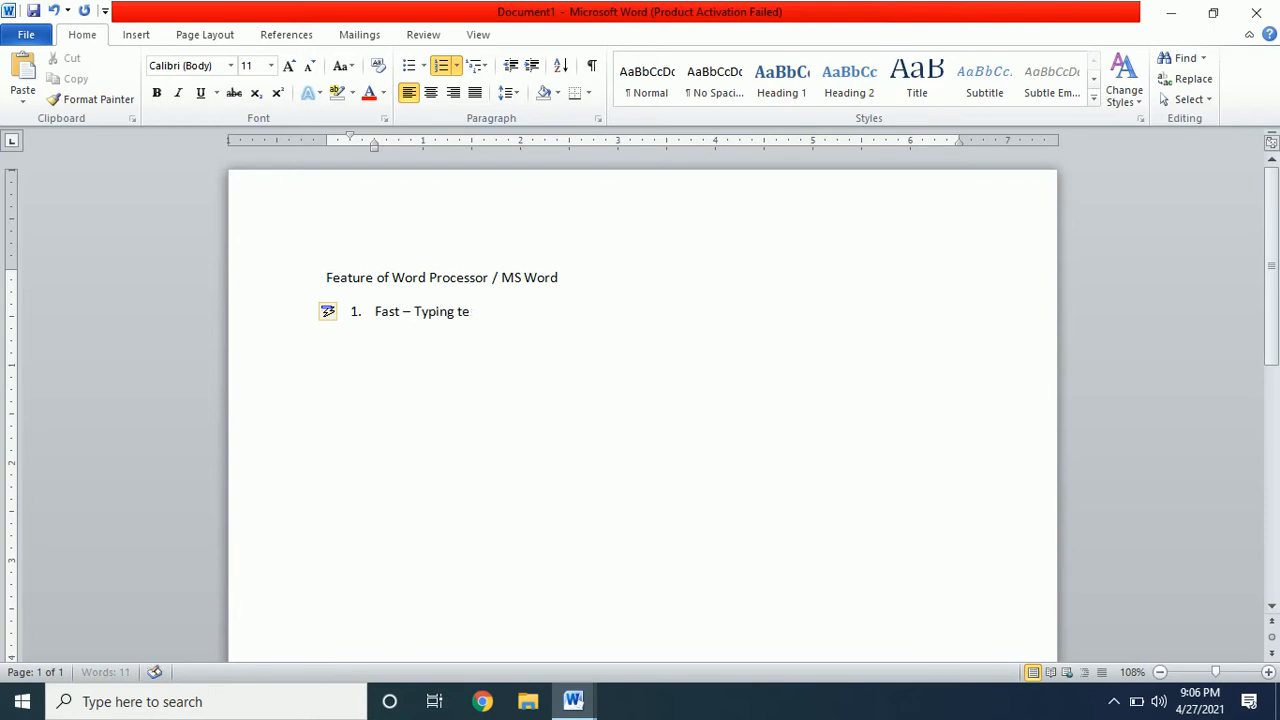
text(xt)
text(in a word)
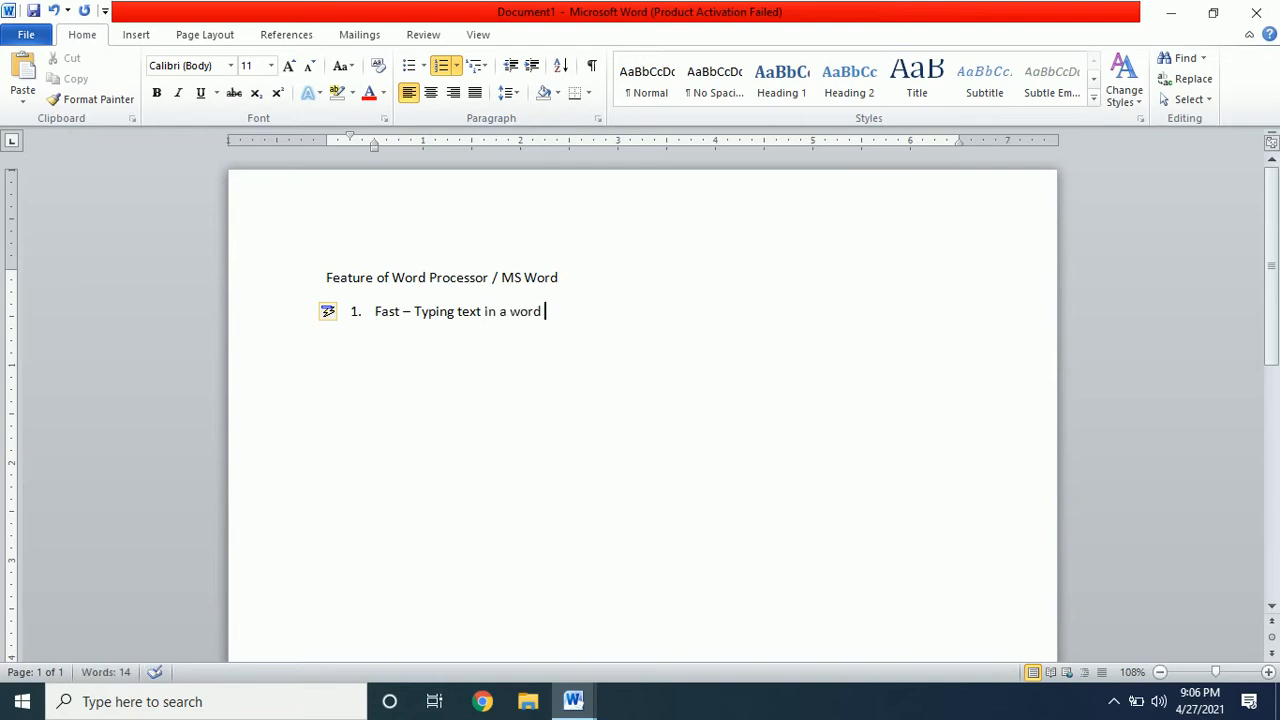
Step: Continue the first list item with "become very speedy"
text( becpme)
key(BackSpace)
key(BackSpace)
key(BackSpace)
text(ome very speedy)
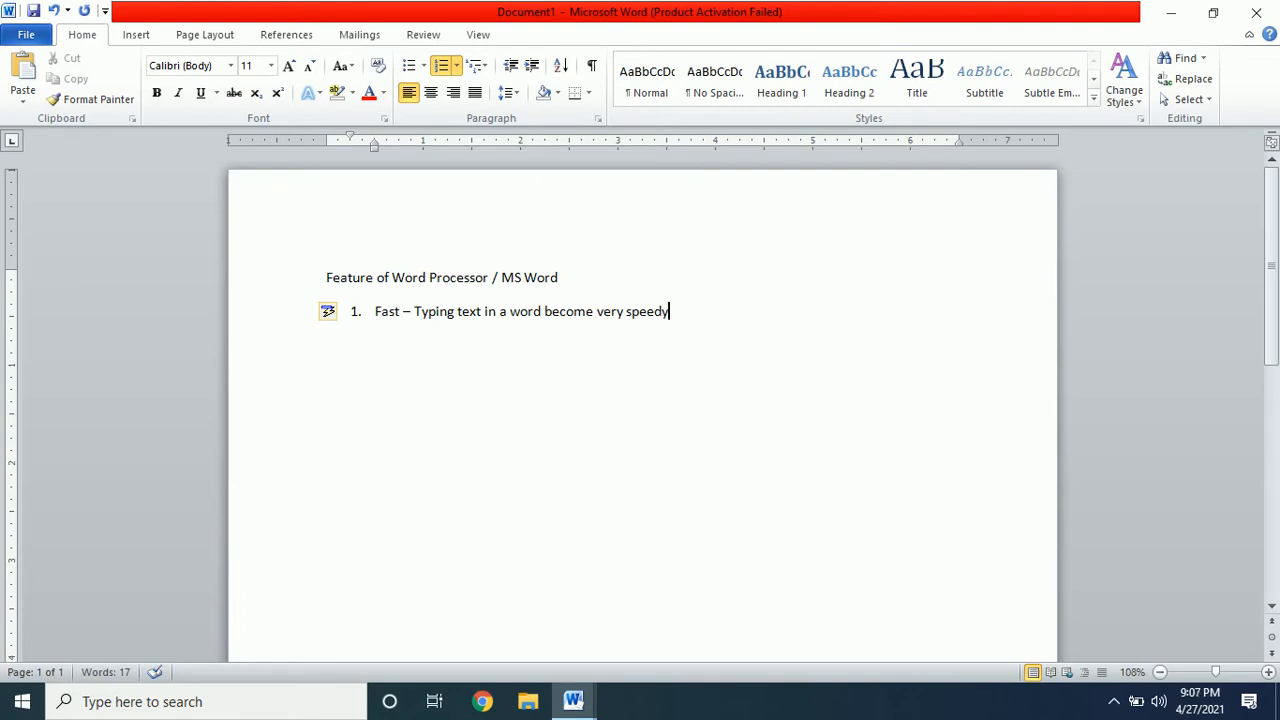
Step: Continue the first list item with "as there is no any mechanical carriage movemet"
text( as ther)
text(e )
text(is n)
text(o any )
text(mechanical )
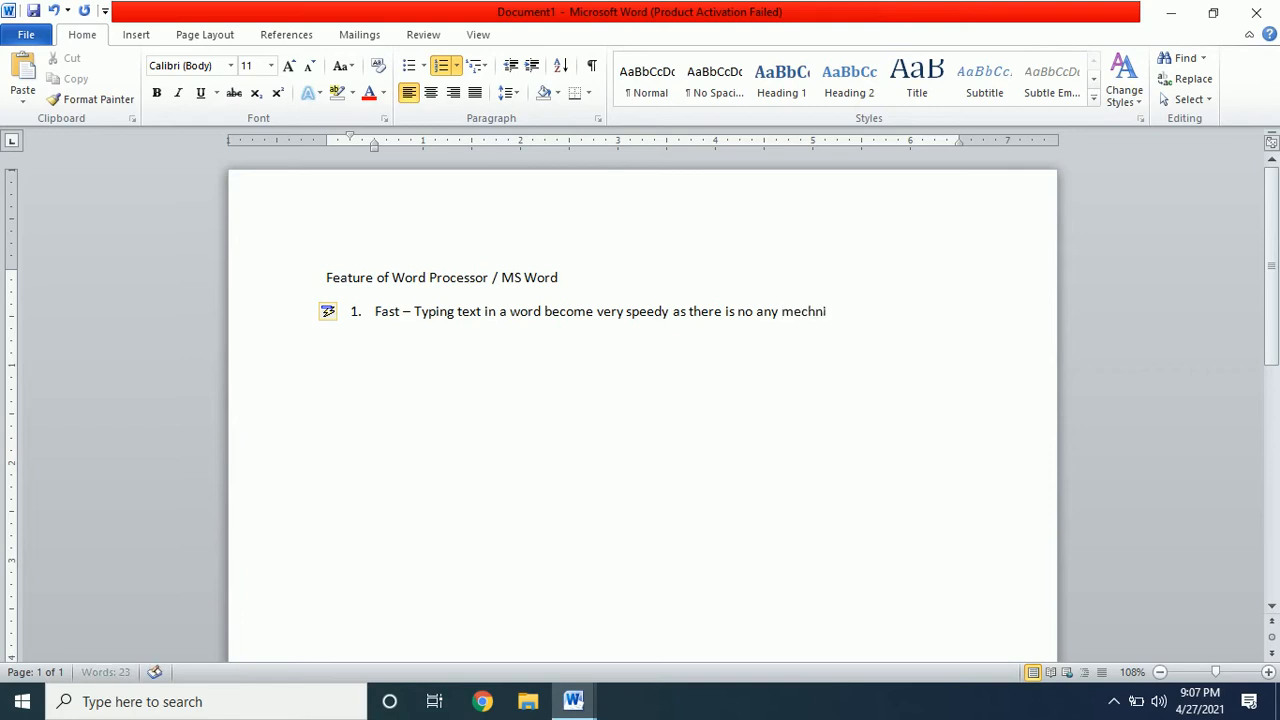
text(carriage mo)
key(BackSpace)
text(ov)
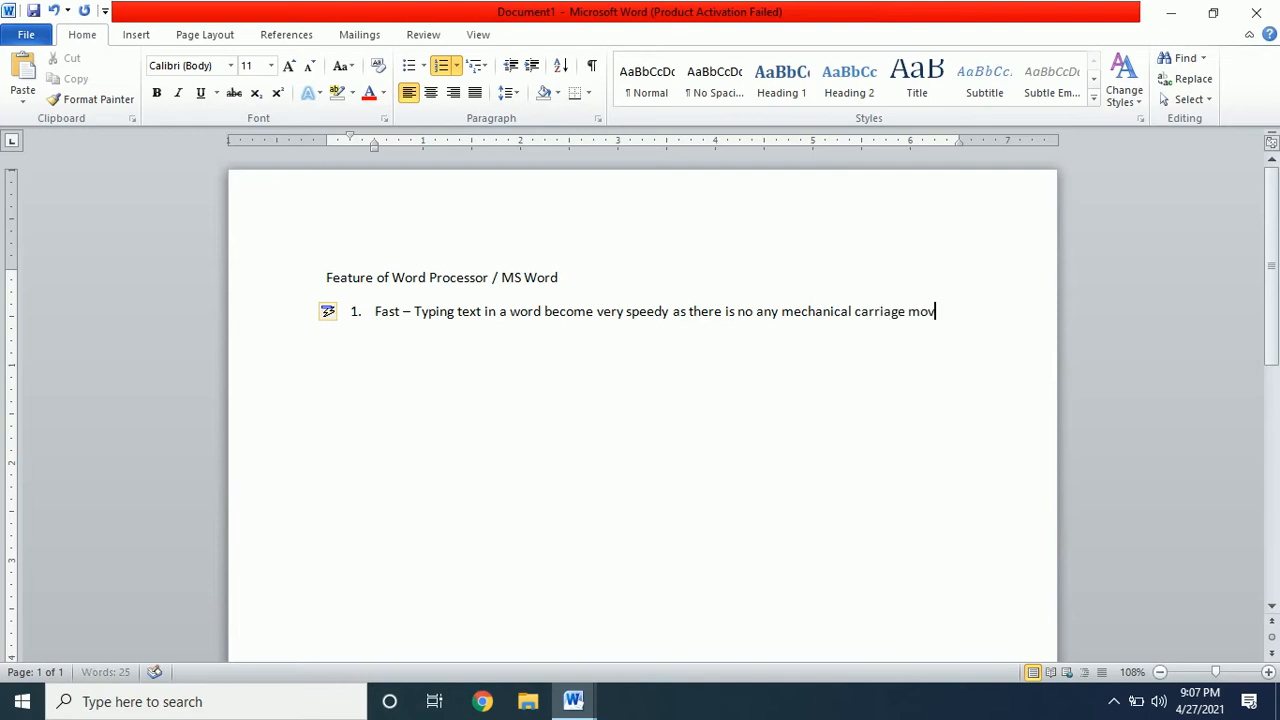
text(emet ==)
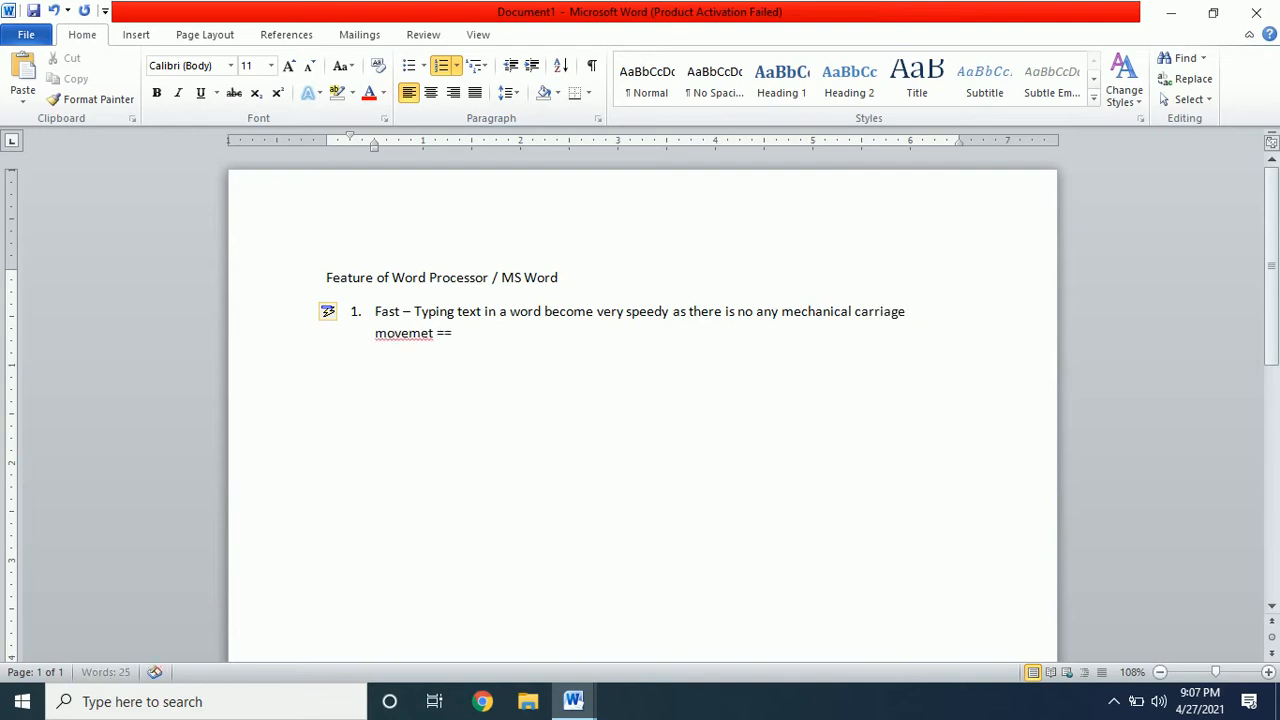
key(BackSpace)
key(BackSpace)
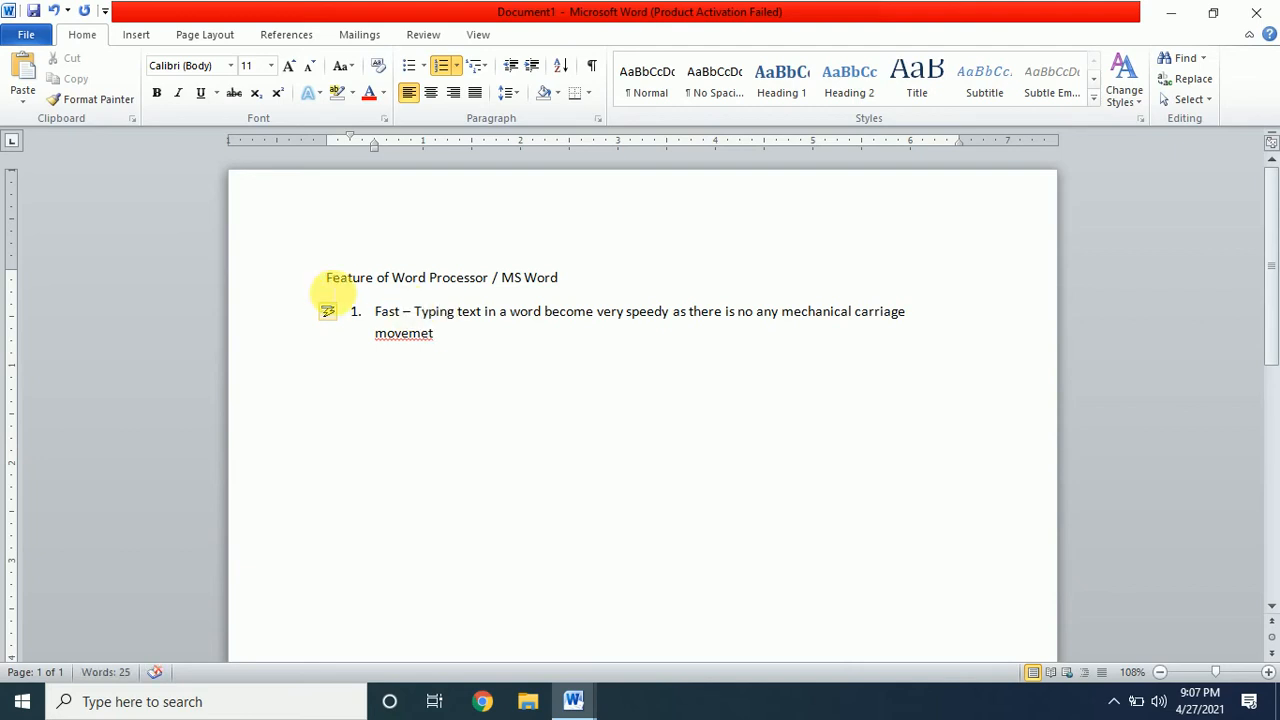
Step: Correct the misspelled last word to "movement" and finish the first list item with "associated."
click(419, 344)
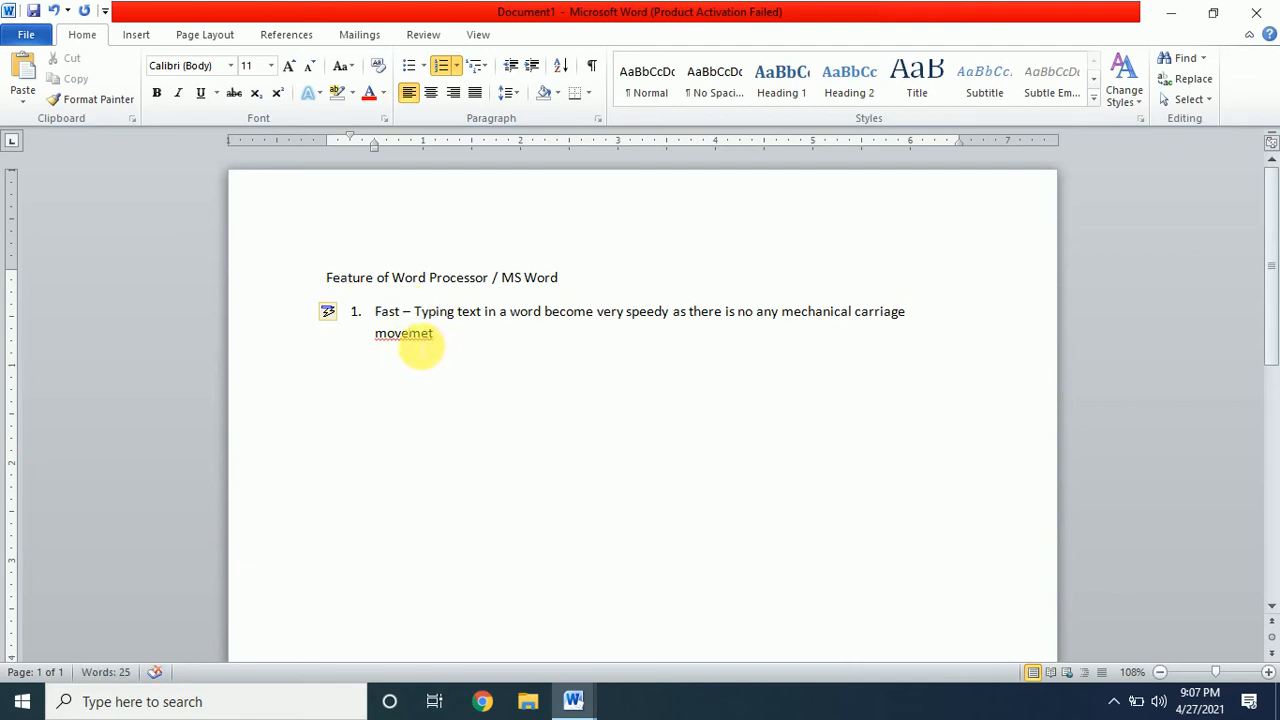
right_click(417, 344)
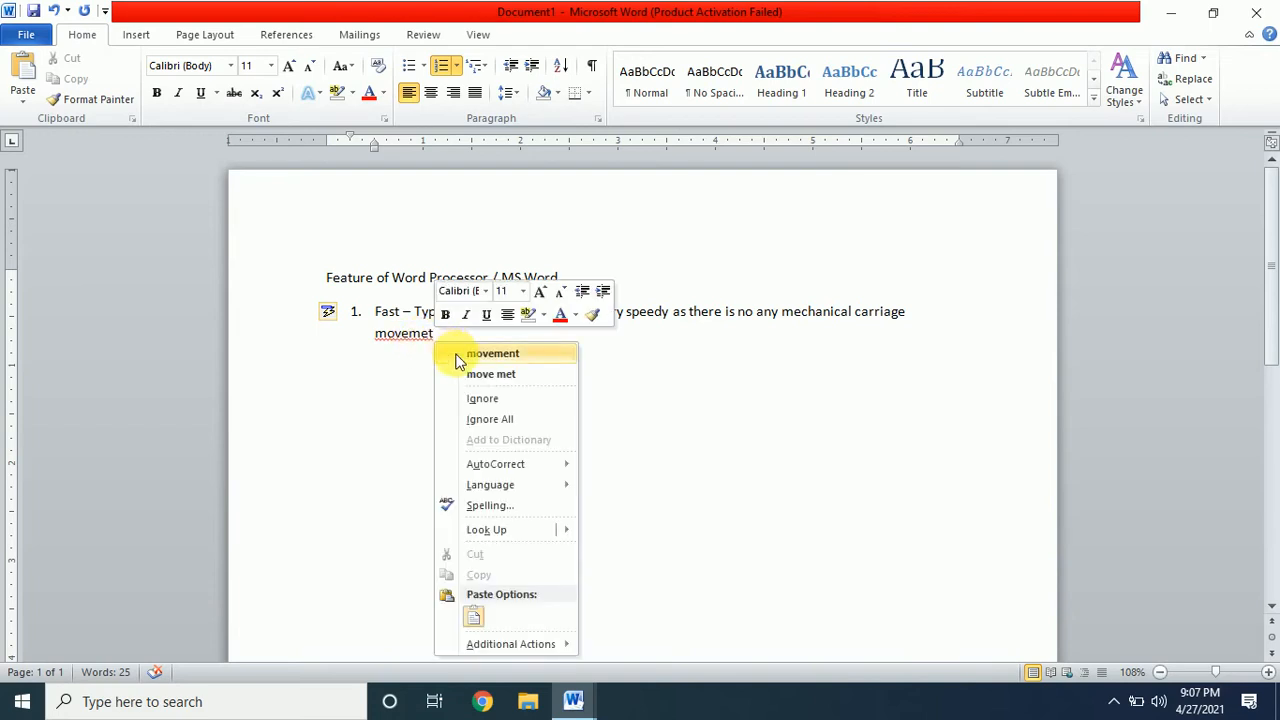
click(458, 354)
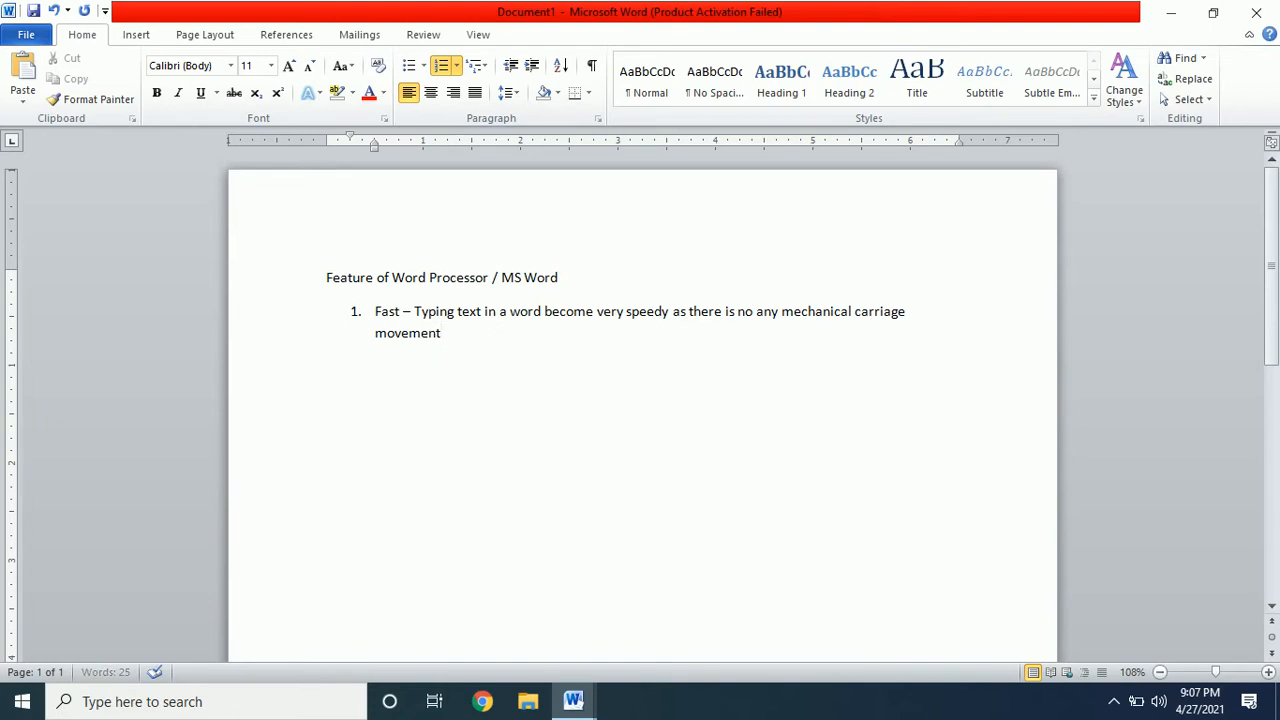
text(associated.)
key(Return)
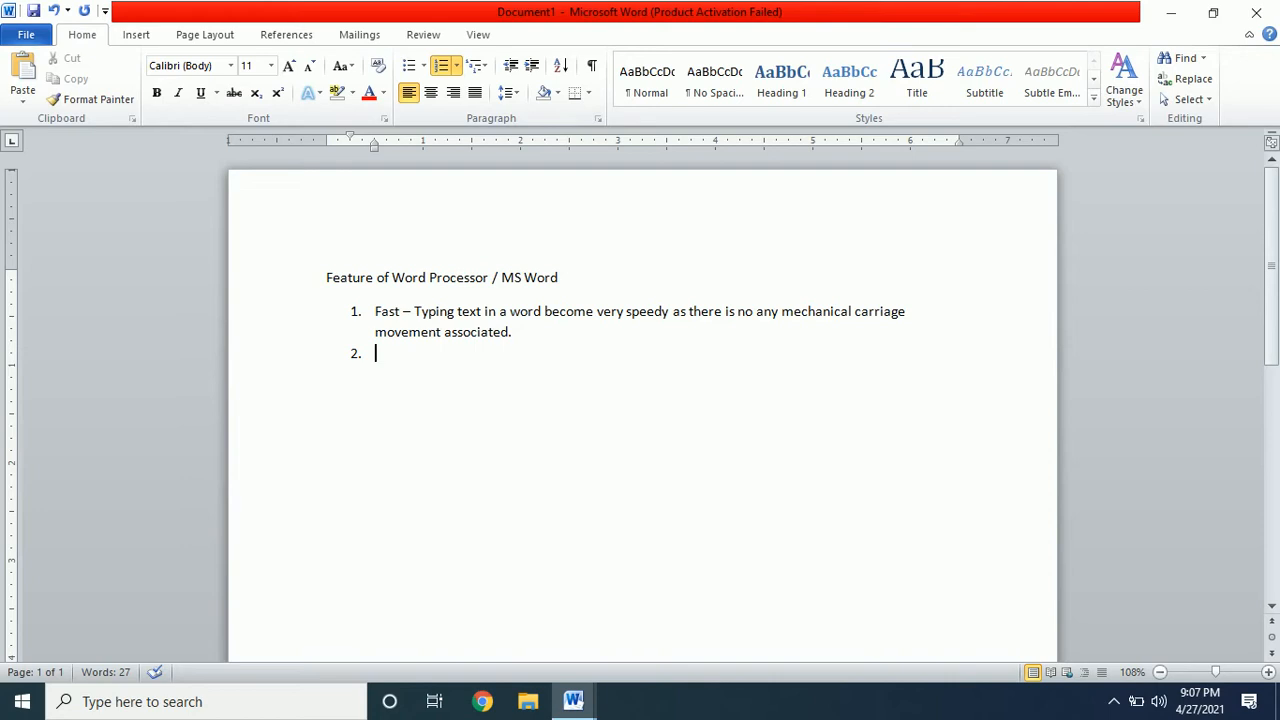
Step: Write the second list item's beginning: "Editing in document – if you make any mistake in your"
text(Editing in d)
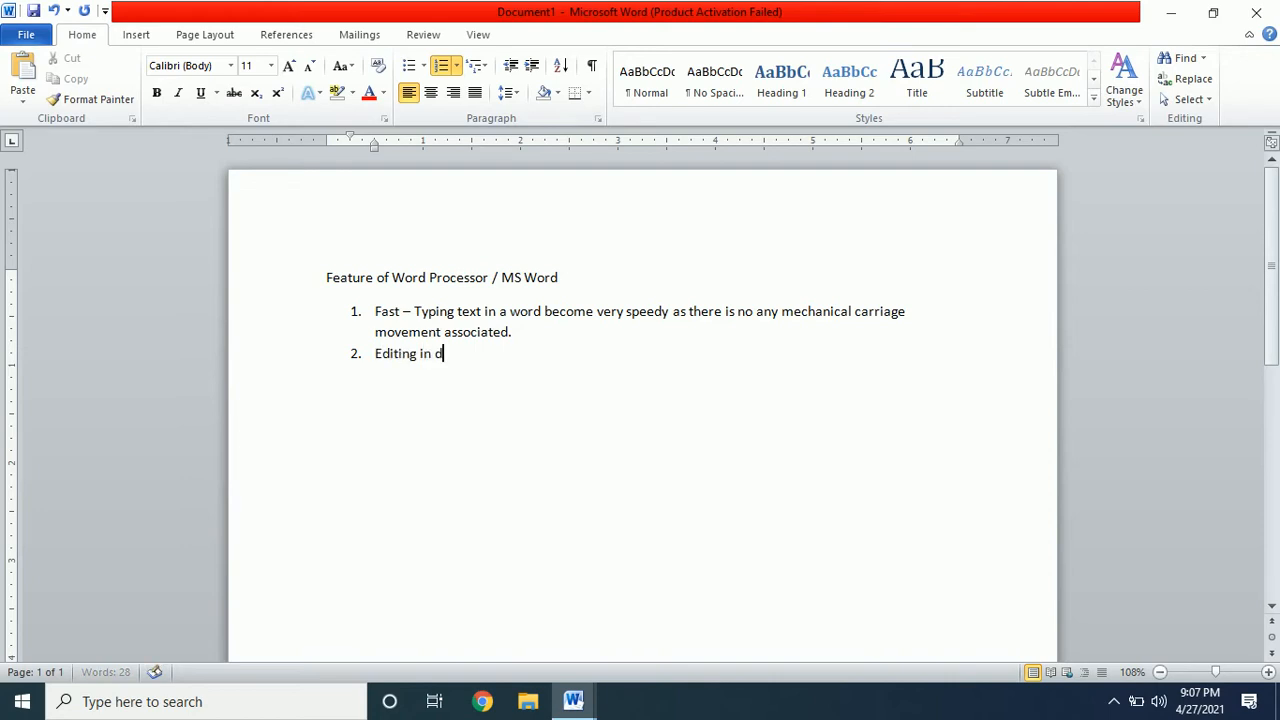
text(ocument - if you make an)
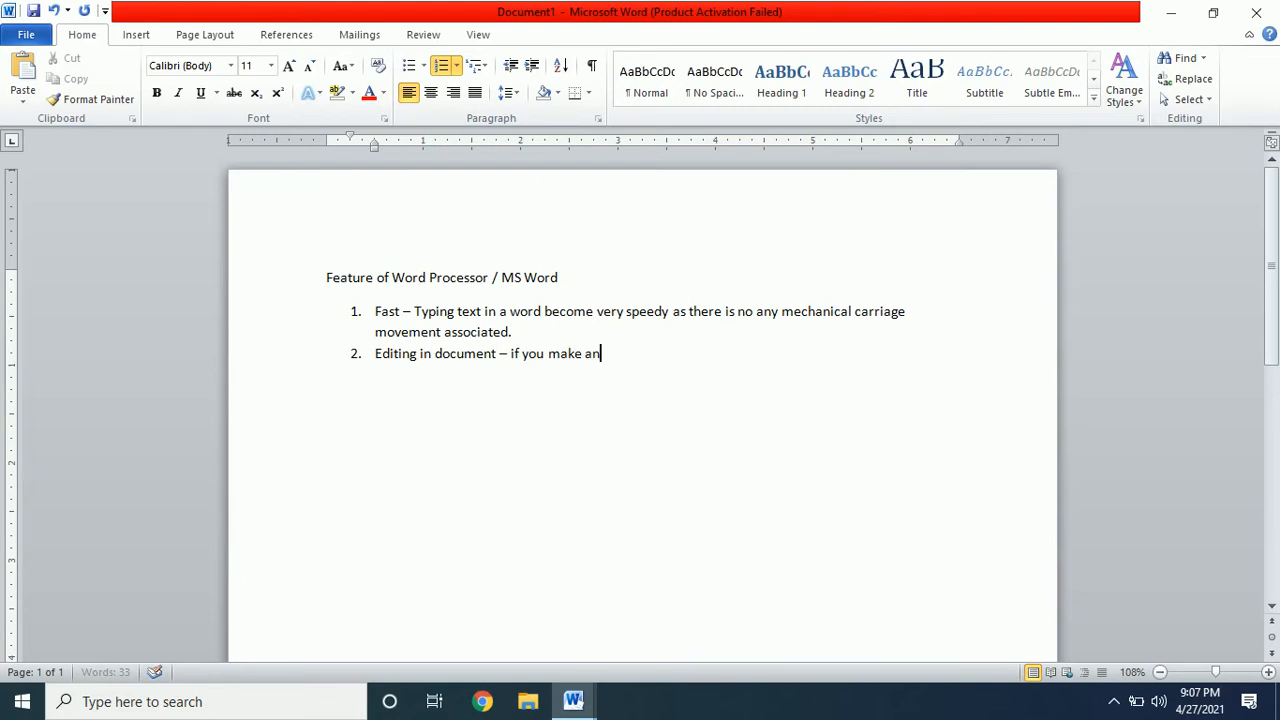
text(y nis)
key(BackSpace)
key(BackSpace)
key(BackSpace)
text(misk)
key(BackSpace)
text(take in your )
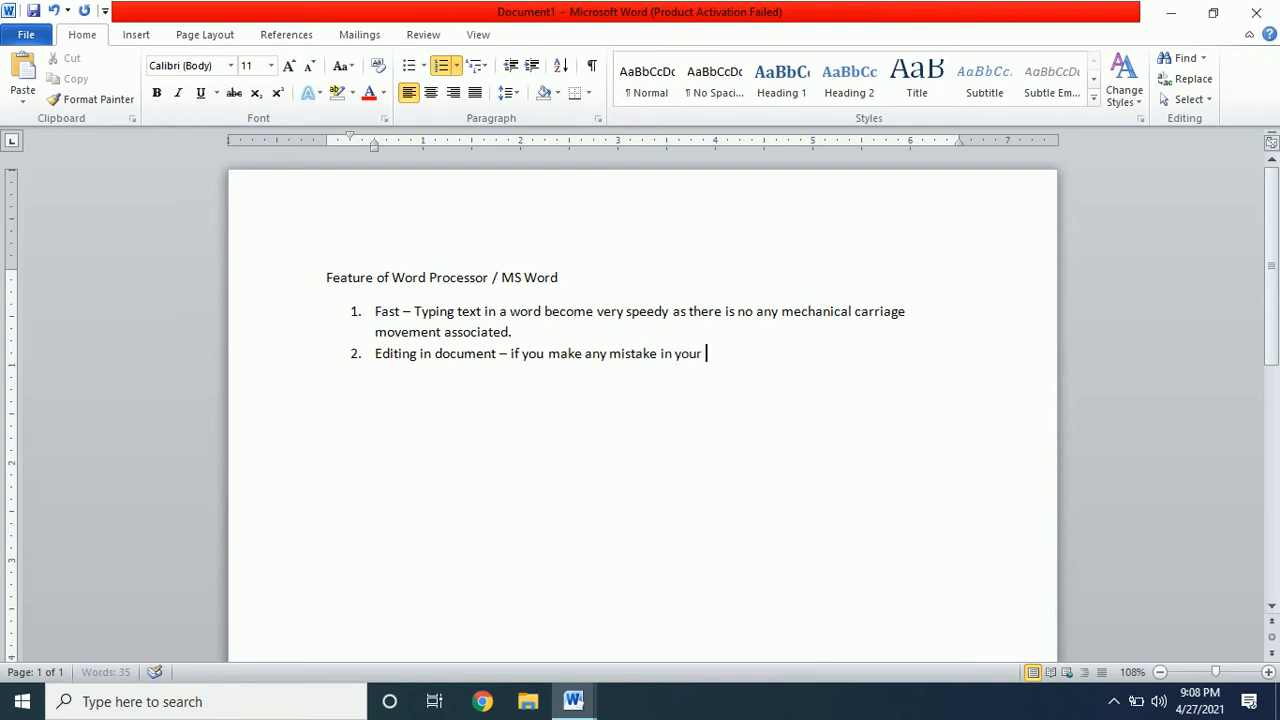
Step: Continue the second list item with "document you can correct easily"
text(document you can )
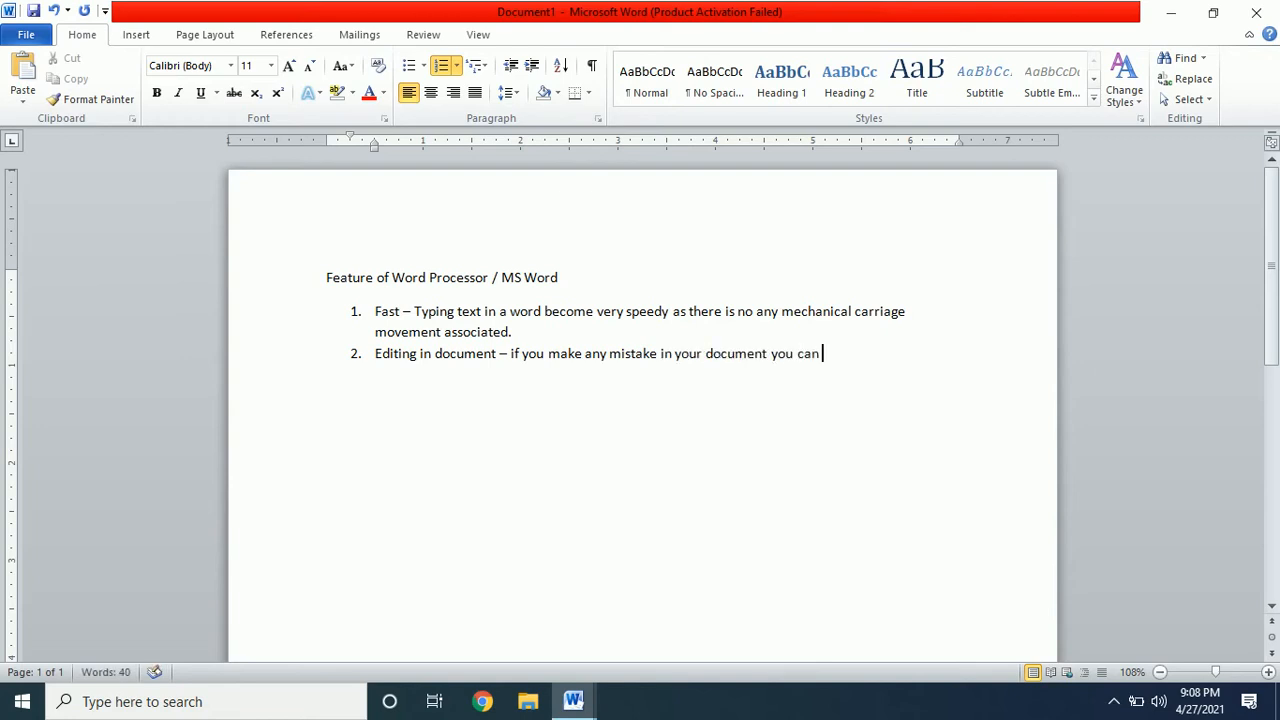
text(correc)
text(t es)
text(ily)
key(BackSpace)
key(BackSpace)
key(BackSpace)
key(BackSpace)
key(BackSpace)
text(asil)
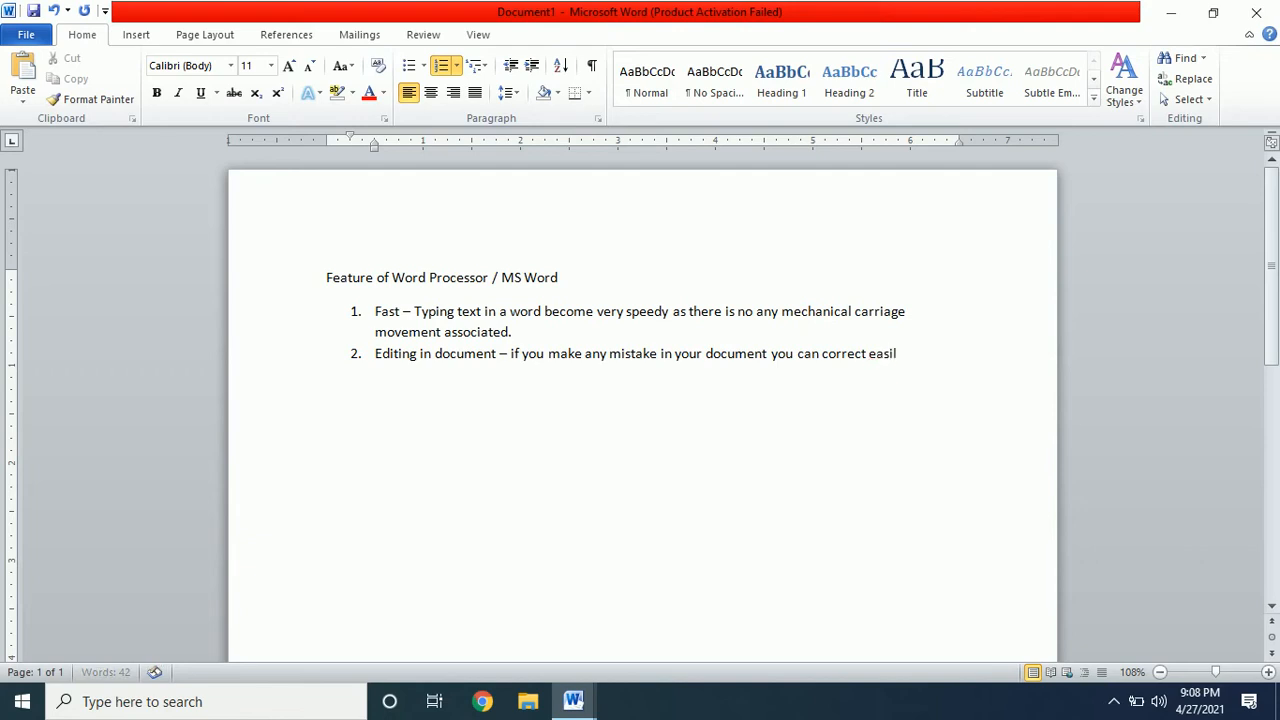
text(y)
Step: Finish the second list item with "by editing feature."
text( by editing)
text( featu)
text(re b)
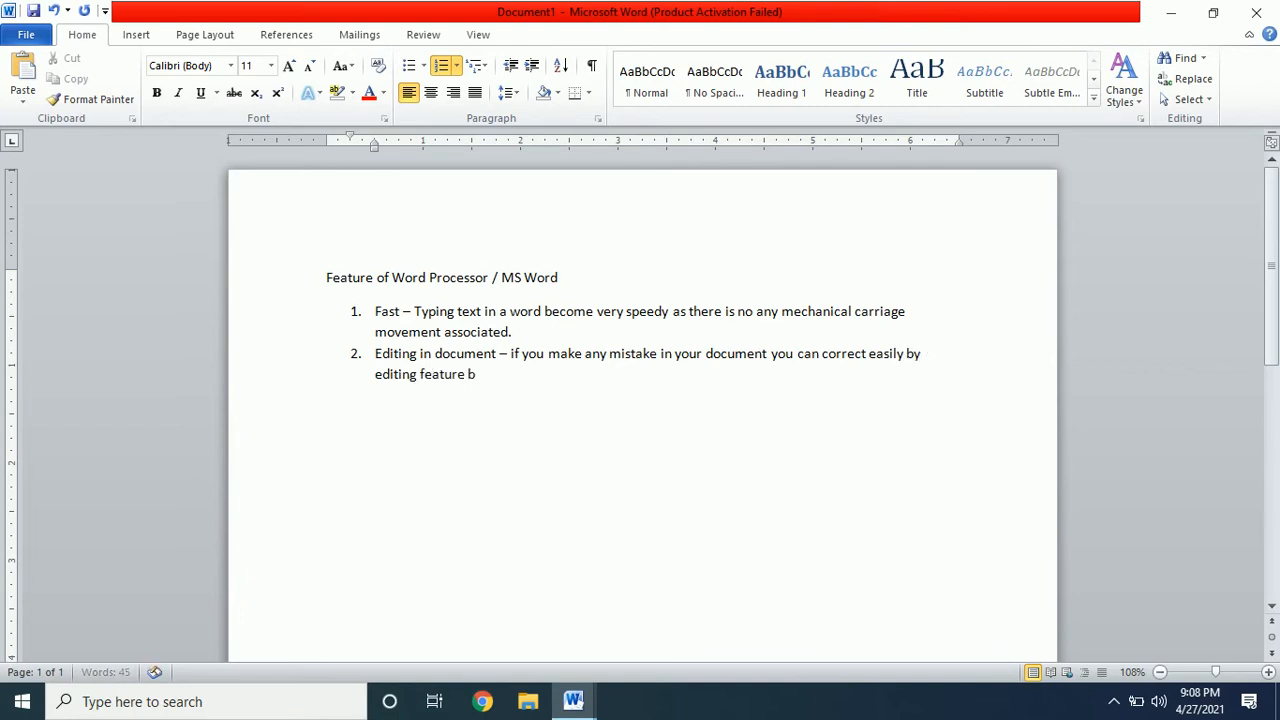
key(BackSpace)
key(BackSpace)
key(BackSpace)
key(BackSpace)
key(BackSpace)
text(e.)
Step: Add a third list item beginning "Formatting – you can format your text as per your requirement by using"
key(Return)
text(formatting)
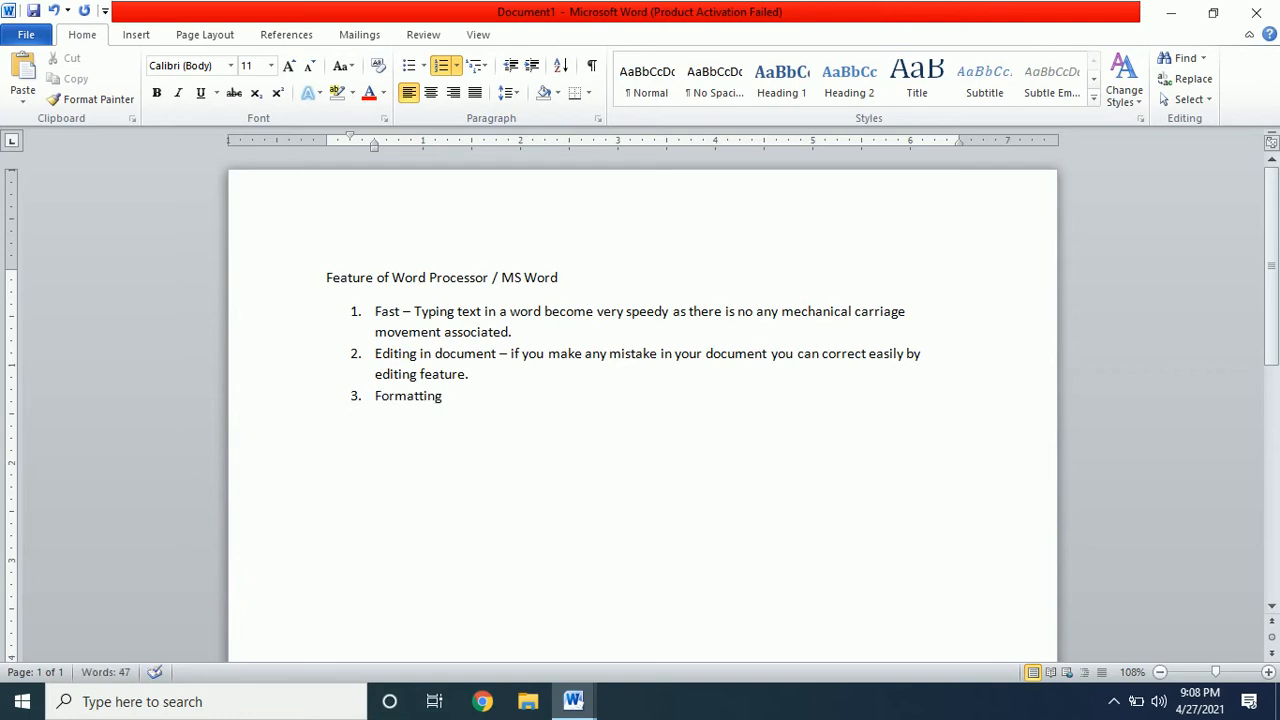
text( - you can format y)
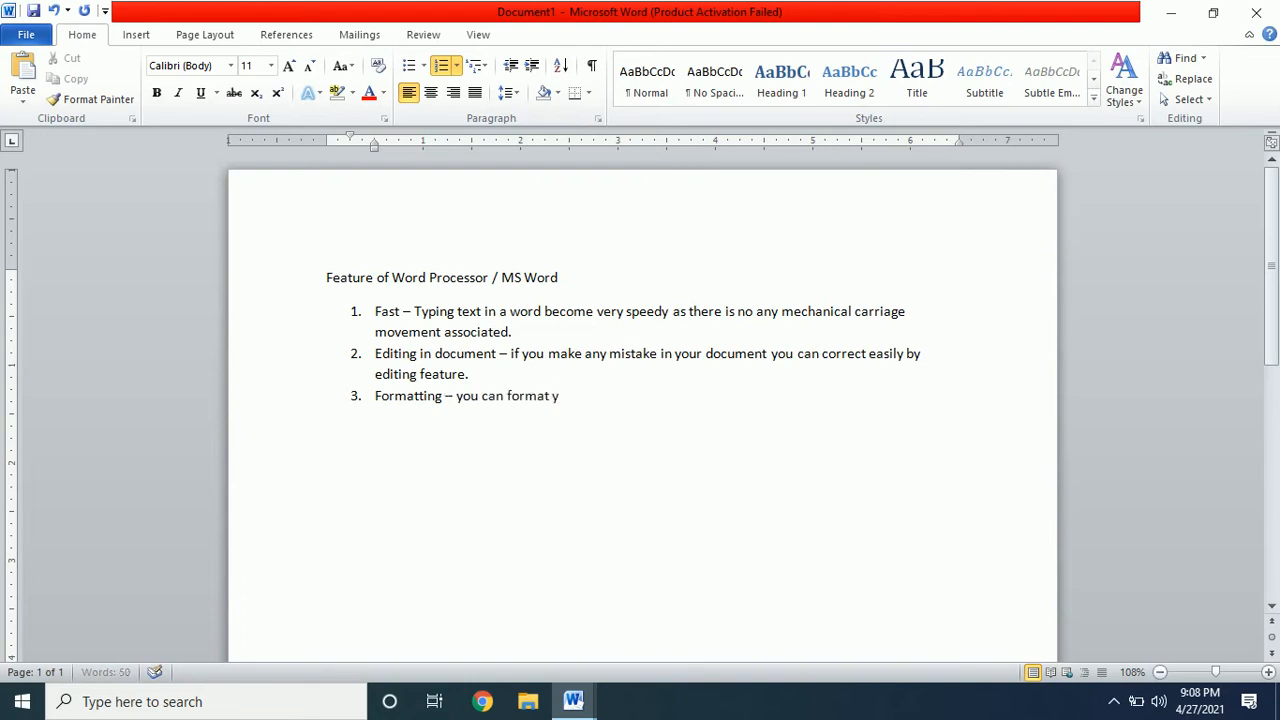
text(our text asp)
key(BackSpace)
text(per)
text( a)
key(BackSpace)
text(your re)
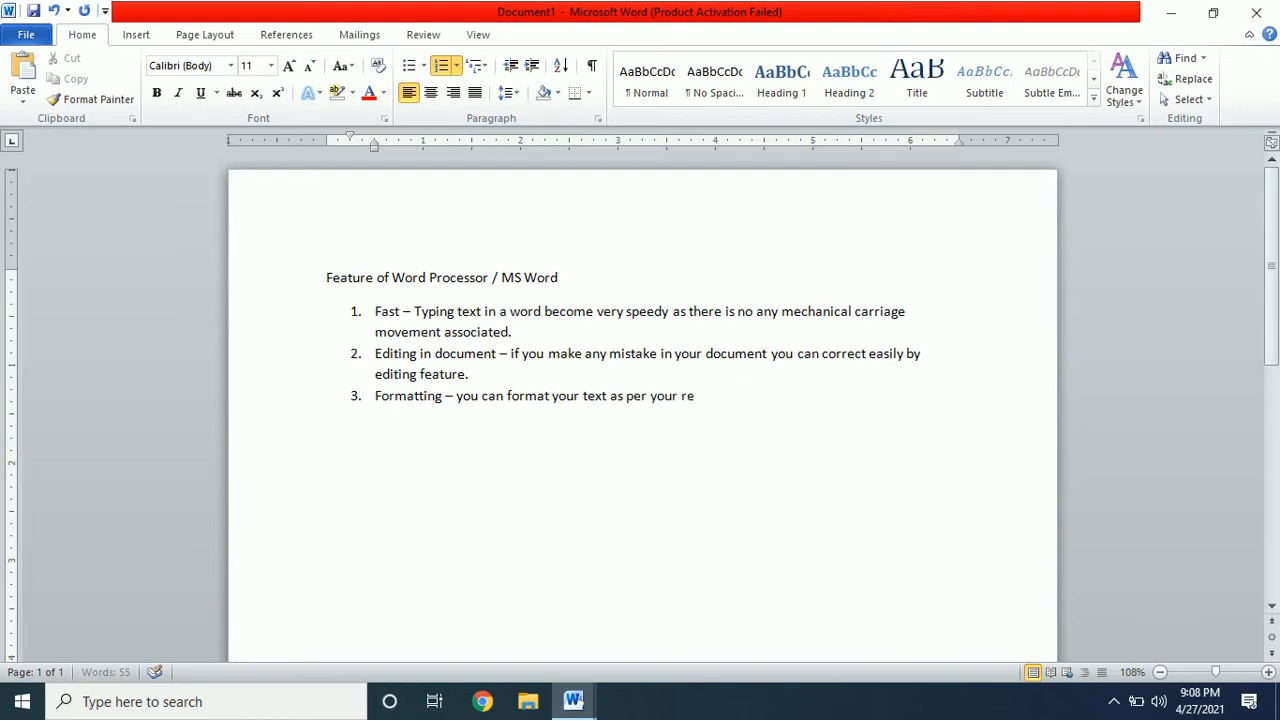
text(quirement by using )
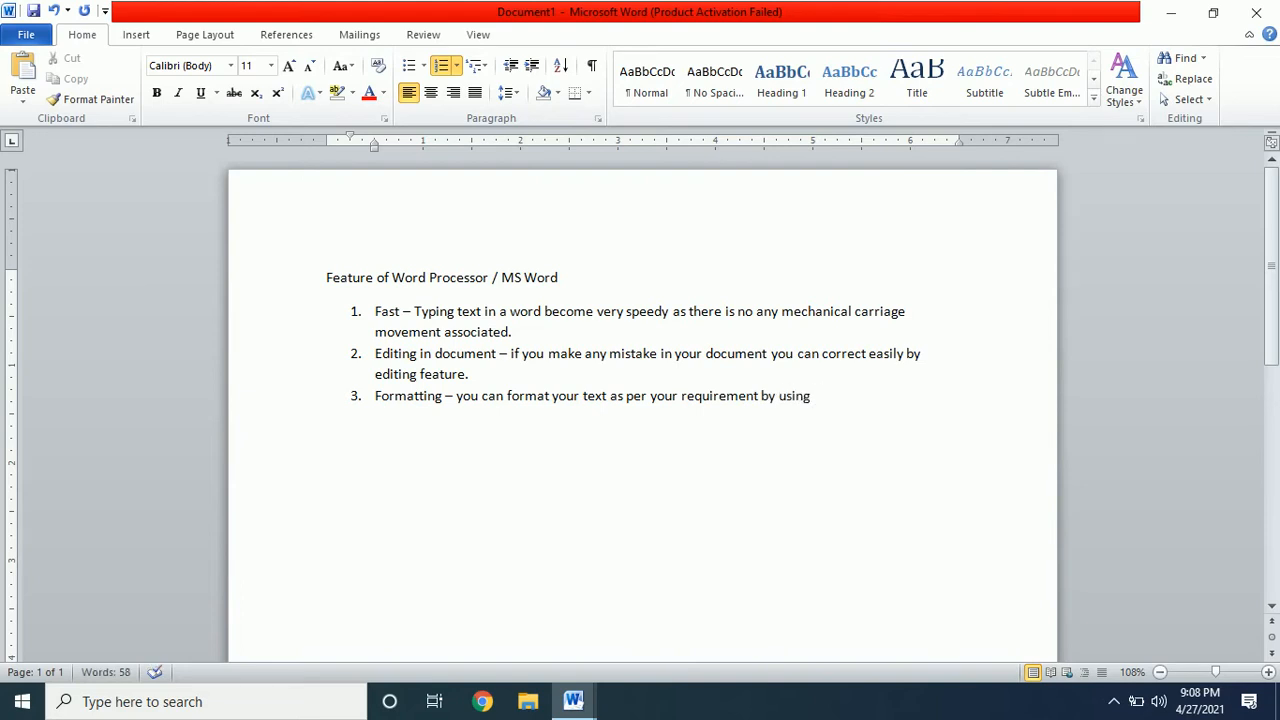
Step: Finish the third list item with "paragraph option and font style group."
text(paragraph )
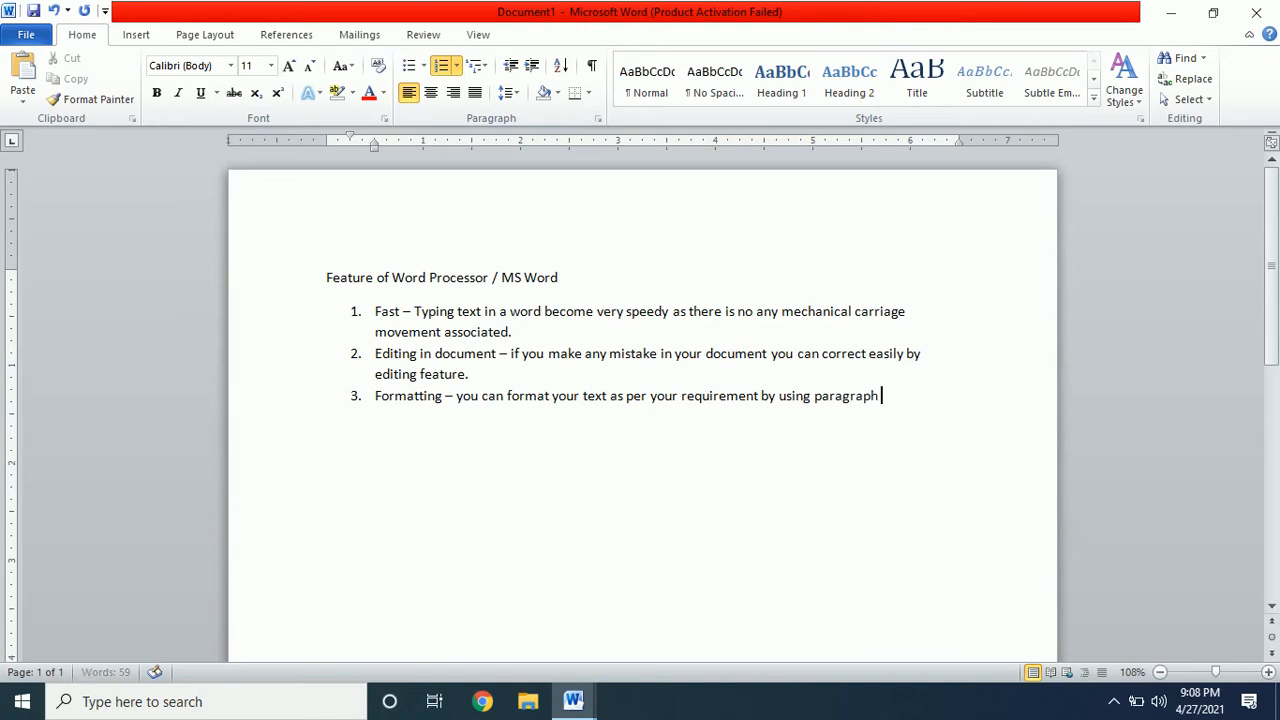
text(ip)
text(option and font s)
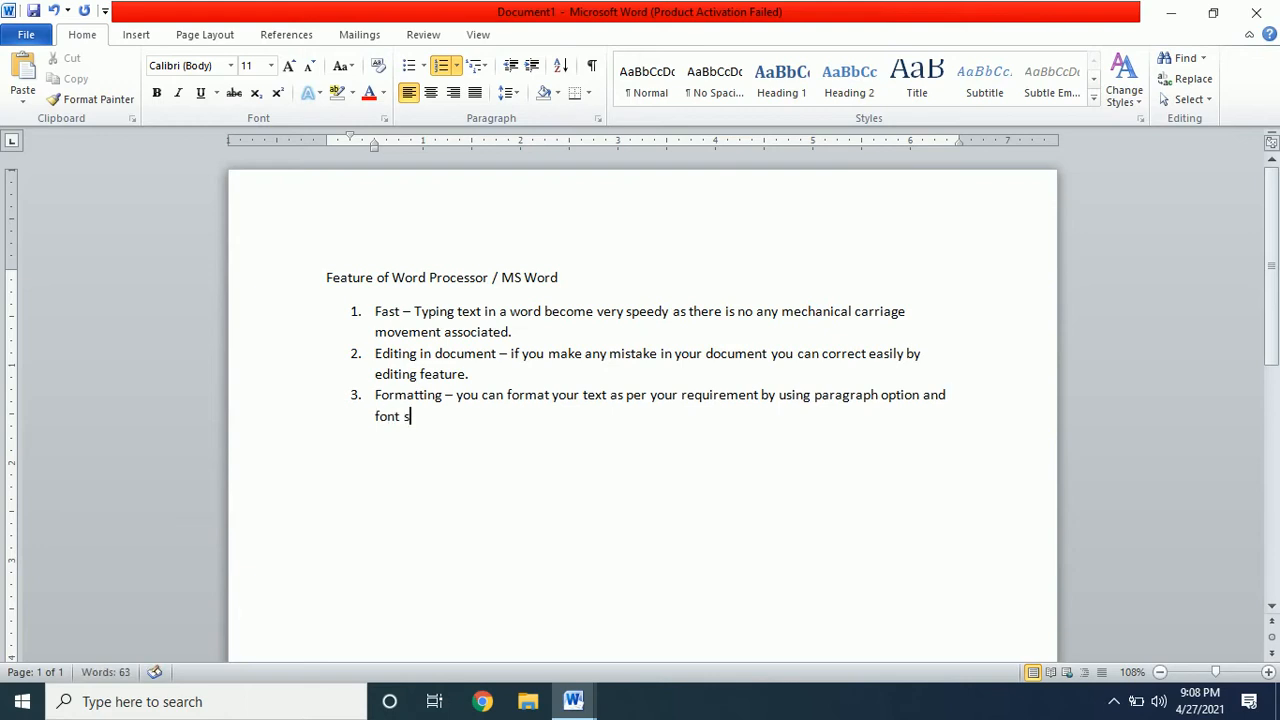
text(t)
text(y;e grp)
key(BackSpace)
key(BackSpace)
key(BackSpace)
key(BackSpace)
key(BackSpace)
key(BackSpace)
text(le group.)
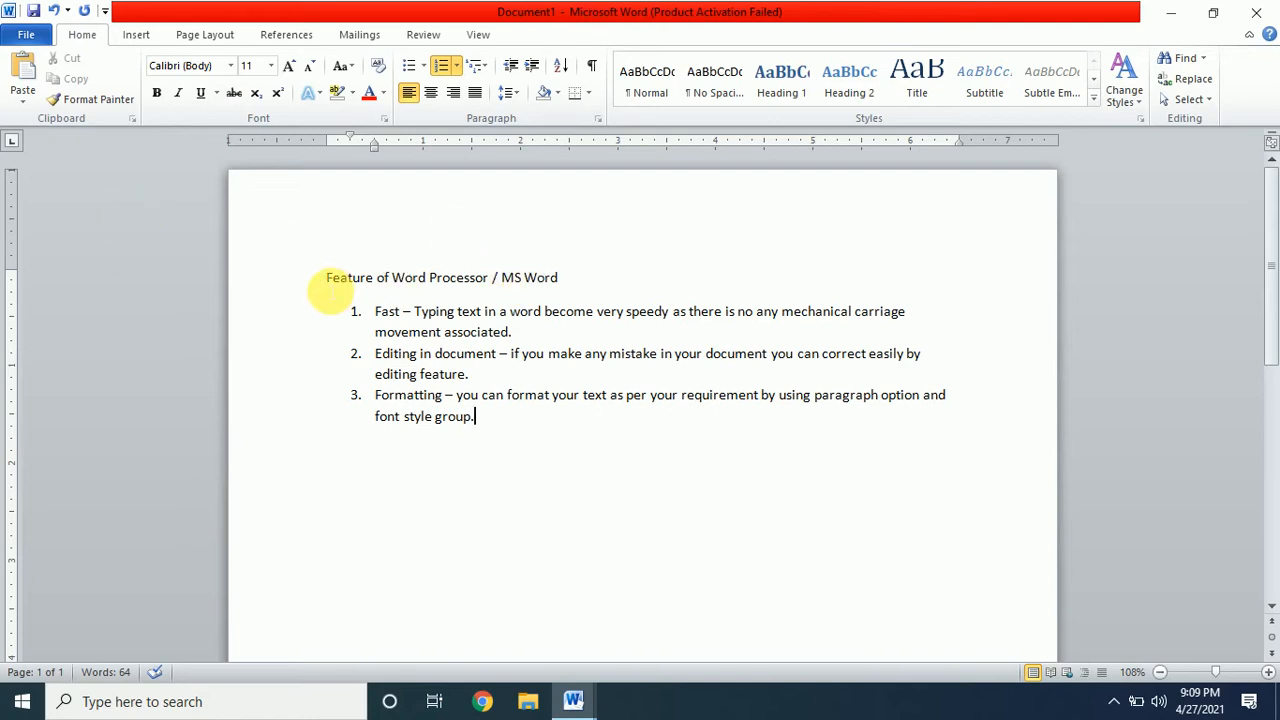
Step: Set the font size of the heading and all three list items to 14
click(327, 278)
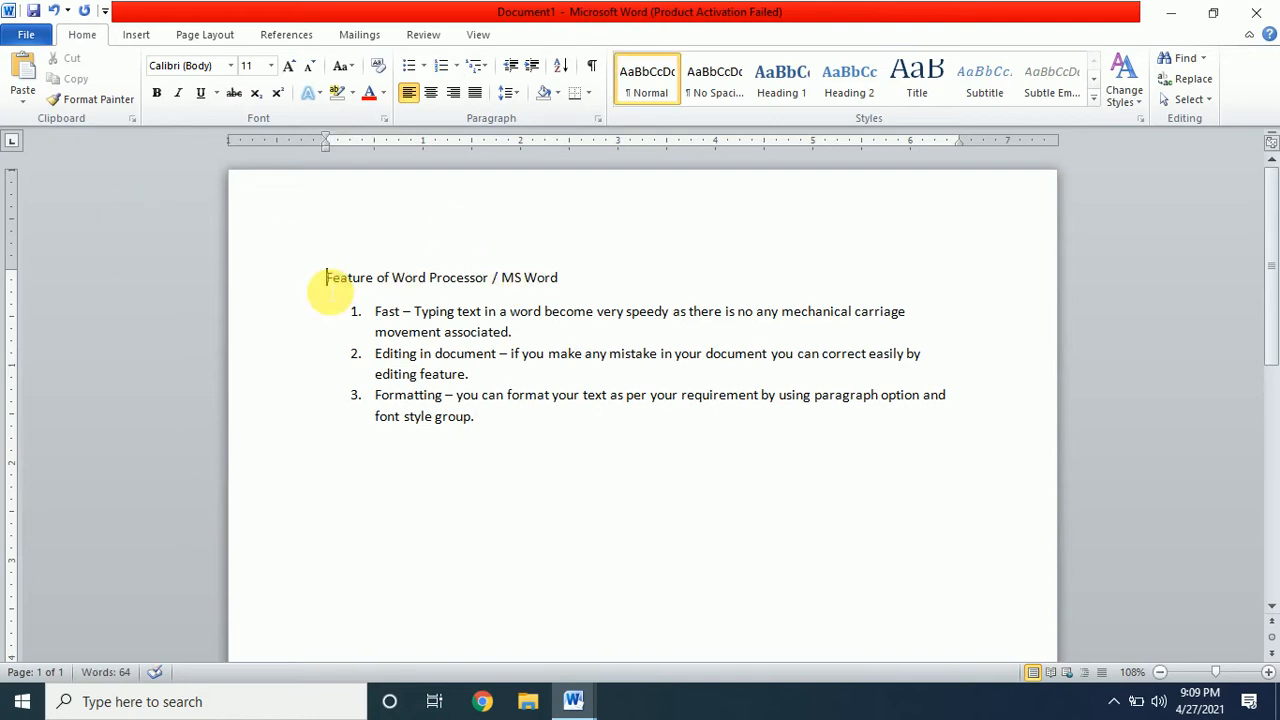
key(shift+Down)
key(shift+Down)
key(shift+Down)
key(shift+Down)
key(shift+Down)
key(shift+Down)
key(shift+Down)
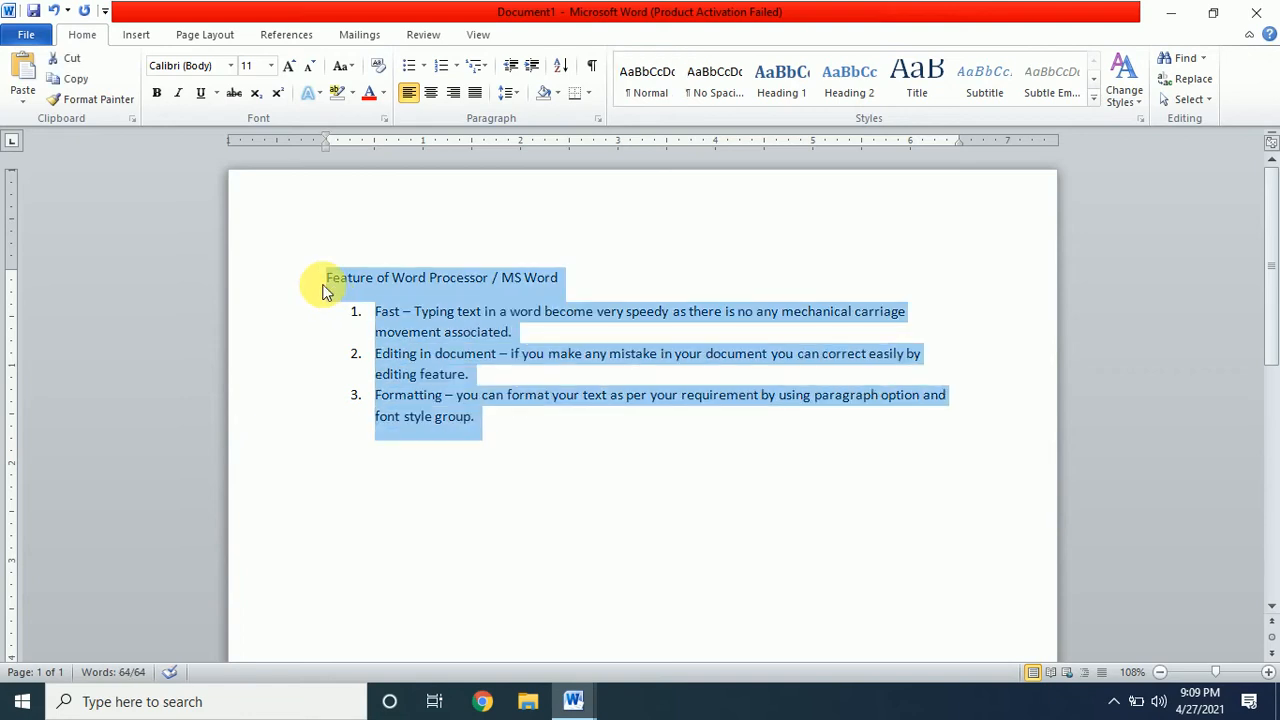
click(289, 66)
click(289, 66)
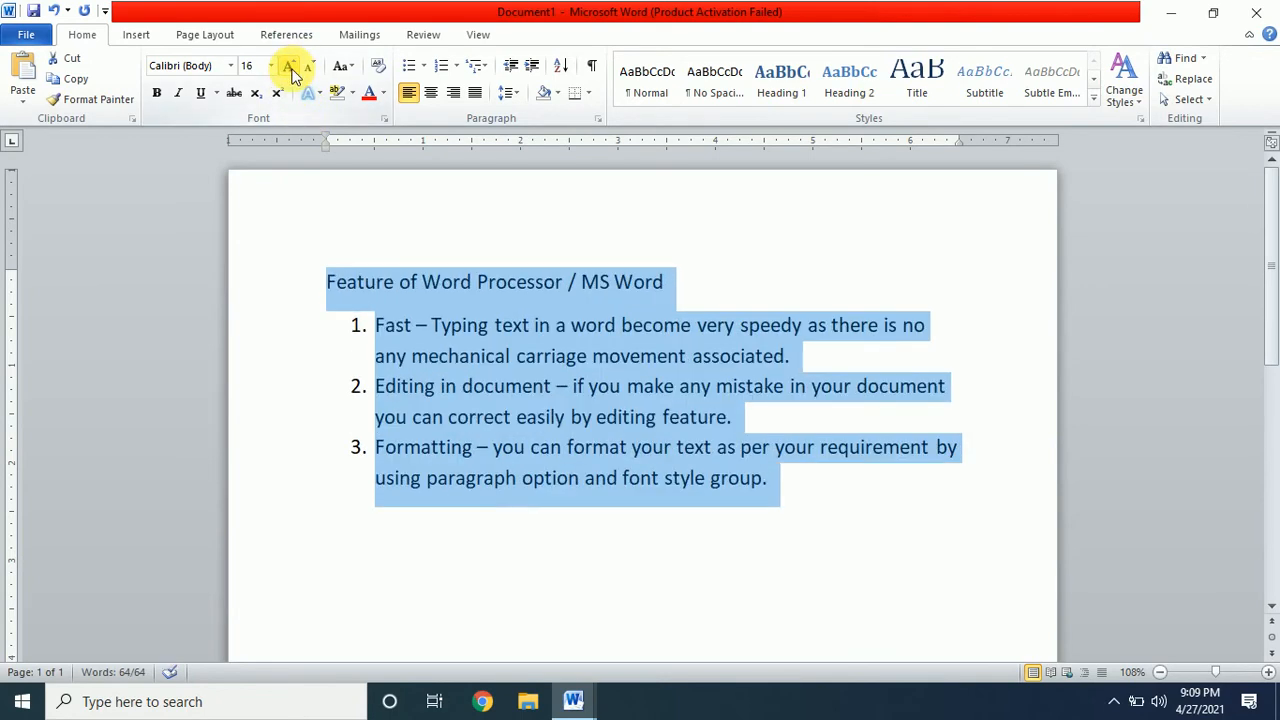
click(310, 68)
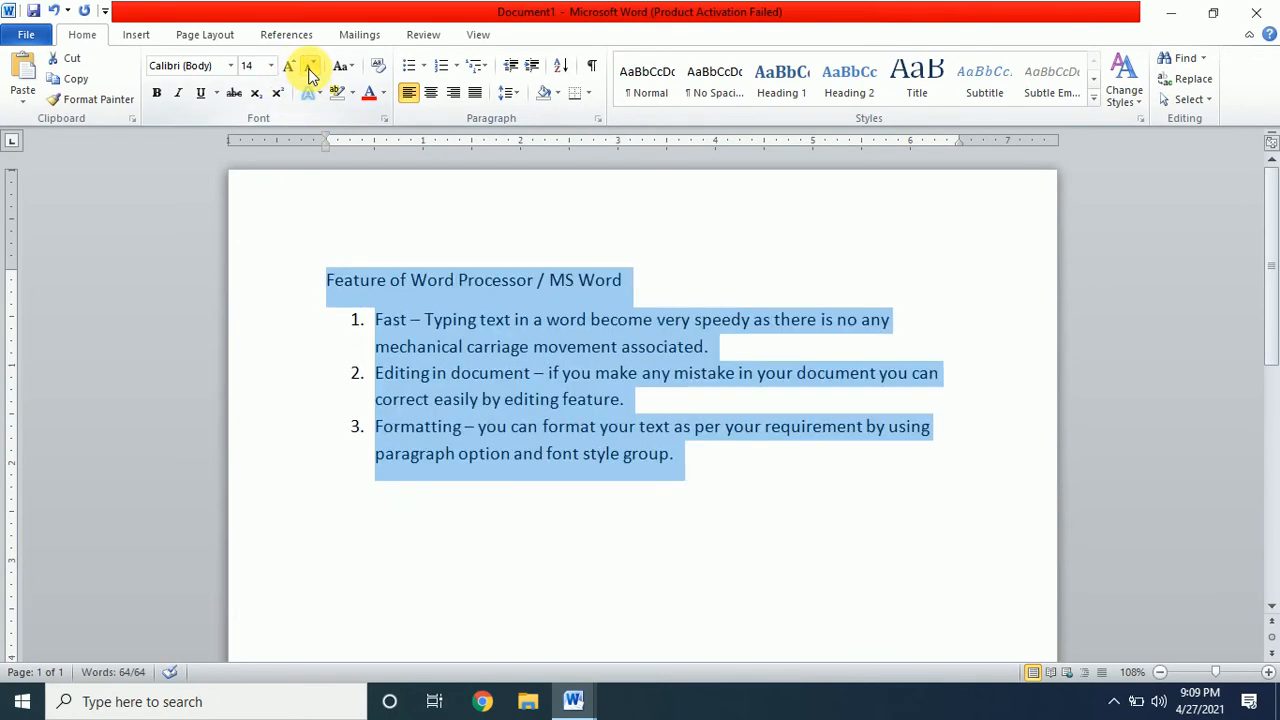
Step: Make the heading "Feature of Word Processor / MS Word" bold
click(621, 519)
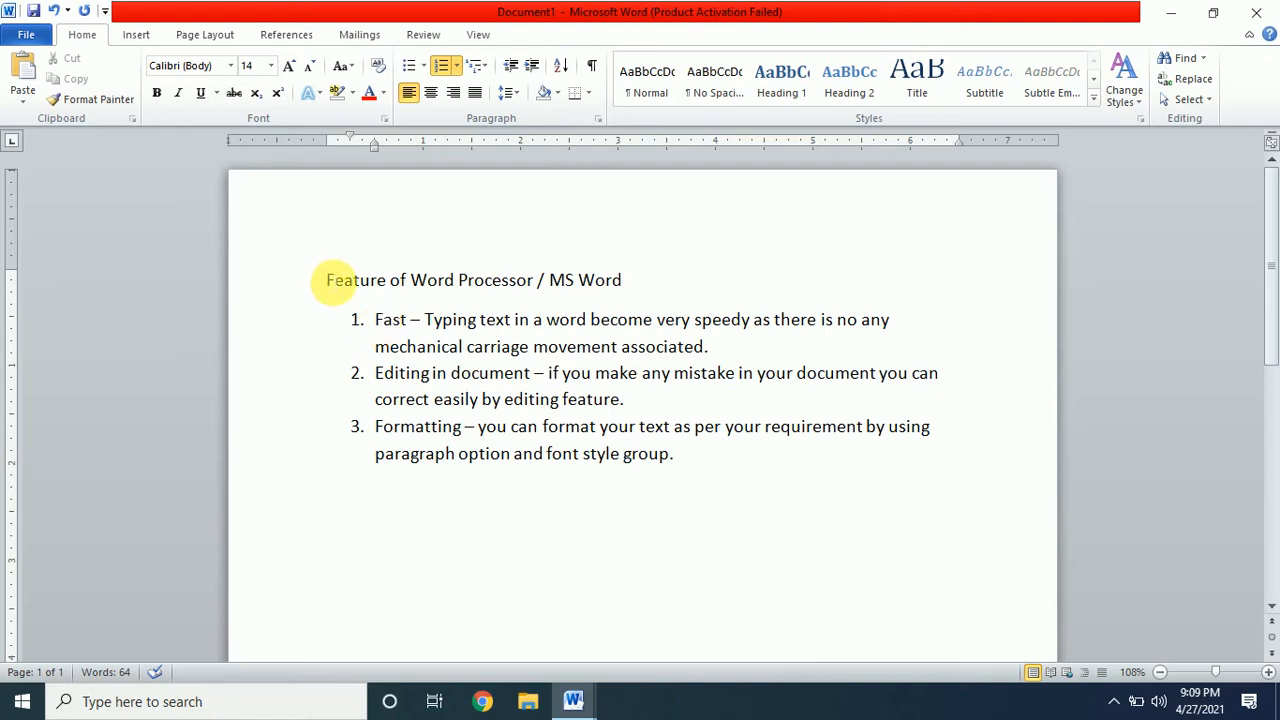
click(328, 281)
key(shift+Right)
key(shift+Right)
key(shift+Right)
key(shift+Right)
key(shift+Right)
key(shift+Right)
key(shift+Right)
key(shift+Right)
key(shift+Right)
key(shift+Right)
key(shift+Right)
key(shift+Right)
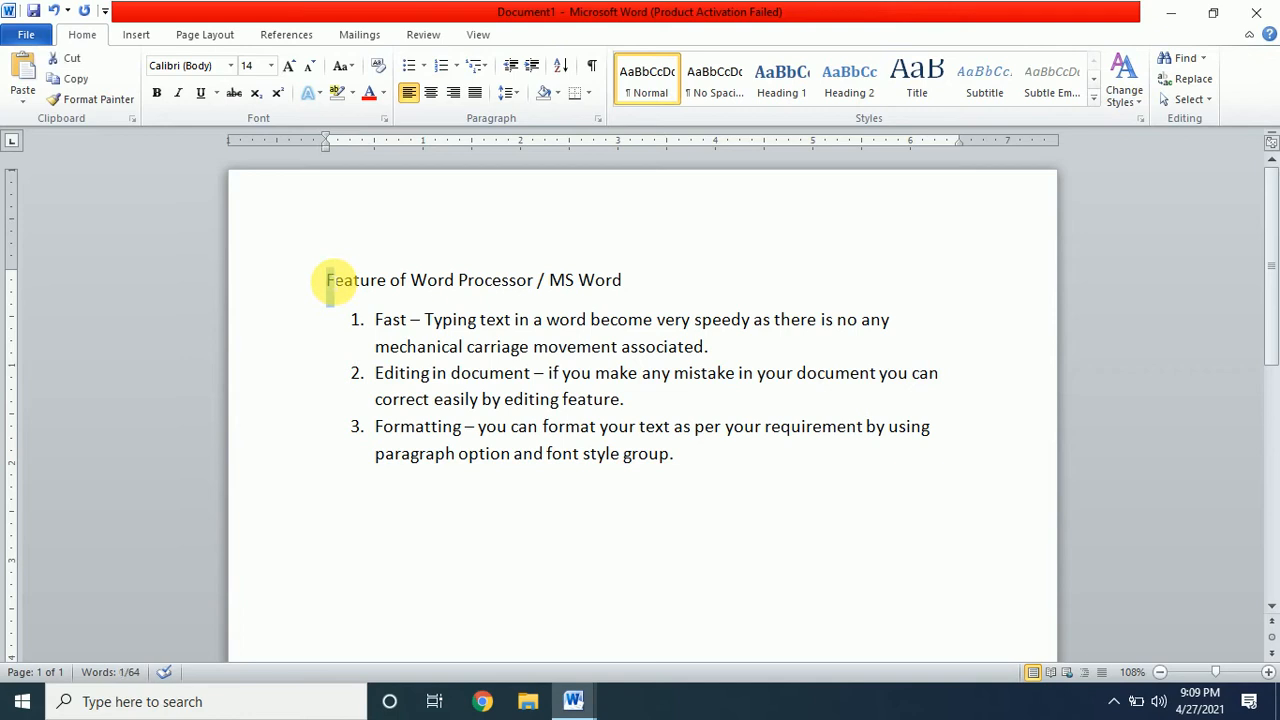
key(shift+Right)
key(shift+Right)
key(shift+Right)
key(shift+Right)
key(shift+Right)
key(shift+Right)
key(shift+Right)
key(shift+Right)
key(shift+Right)
key(shift+Right)
key(shift+Right)
key(shift+Right)
key(shift+Right)
key(shift+Right)
key(shift+Right)
key(shift+Right)
key(shift+Right)
key(shift+Right)
key(shift+Right)
key(shift+Right)
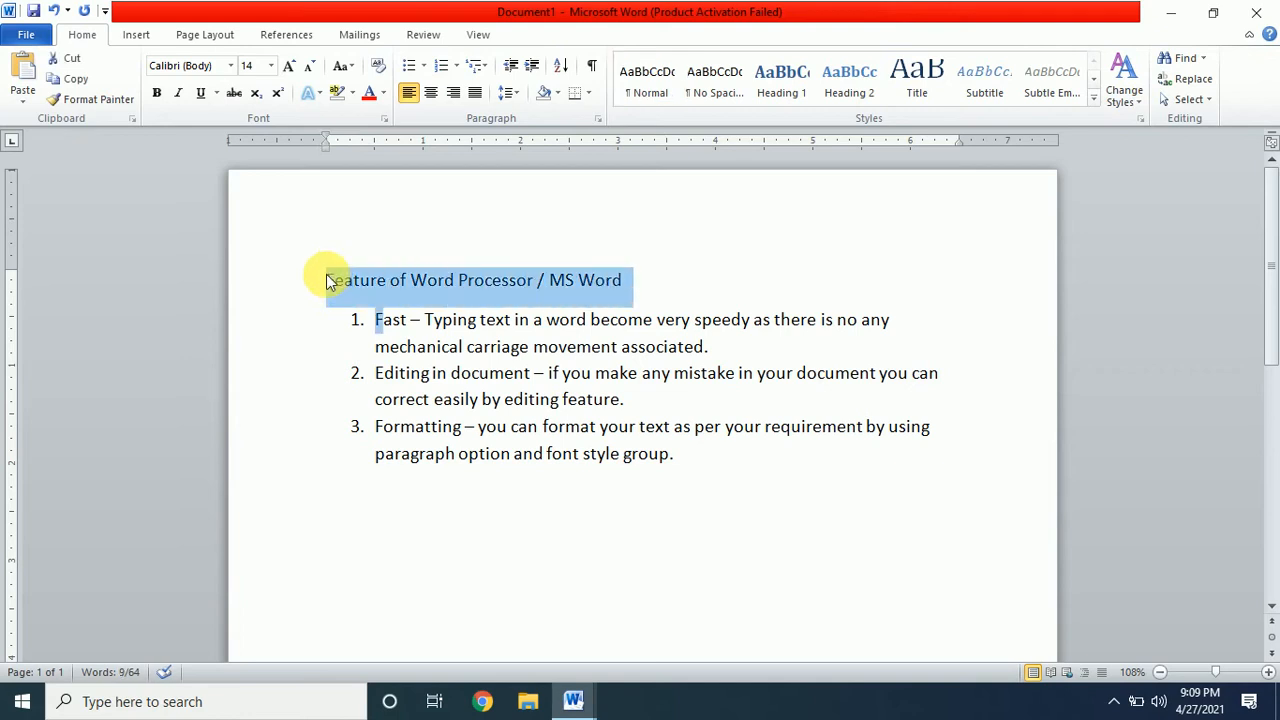
key(shift+Left)
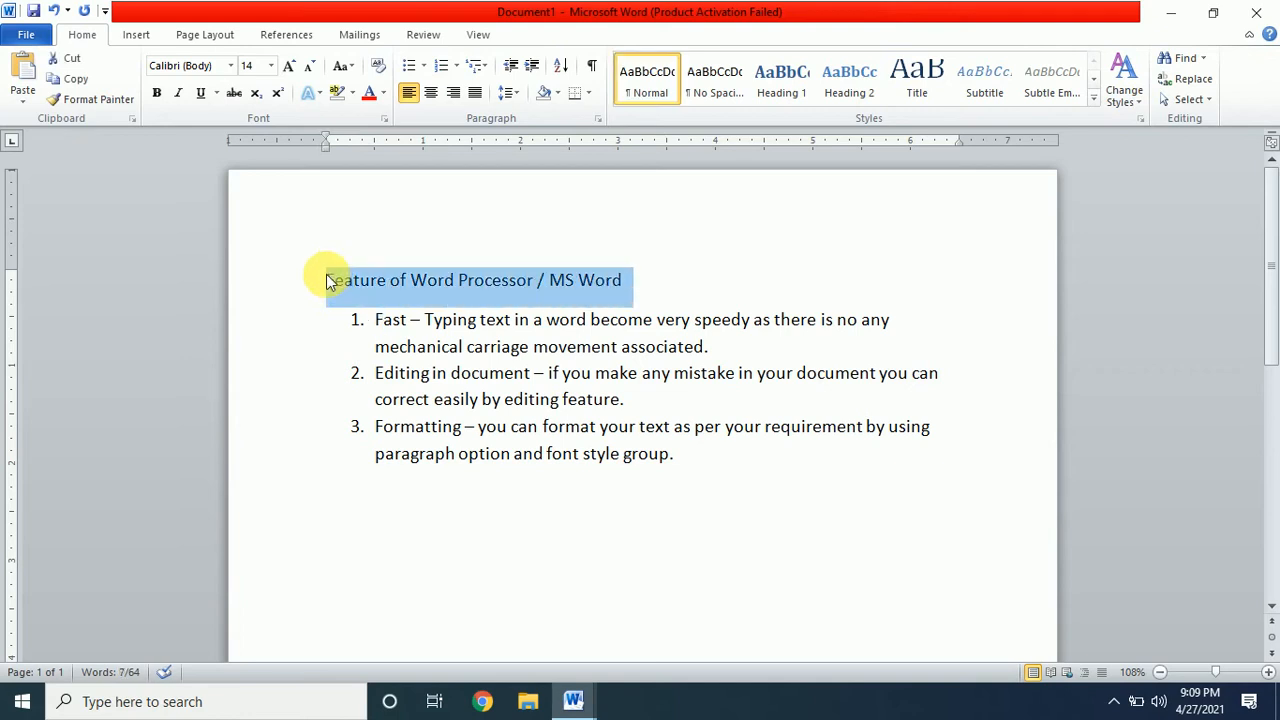
click(155, 94)
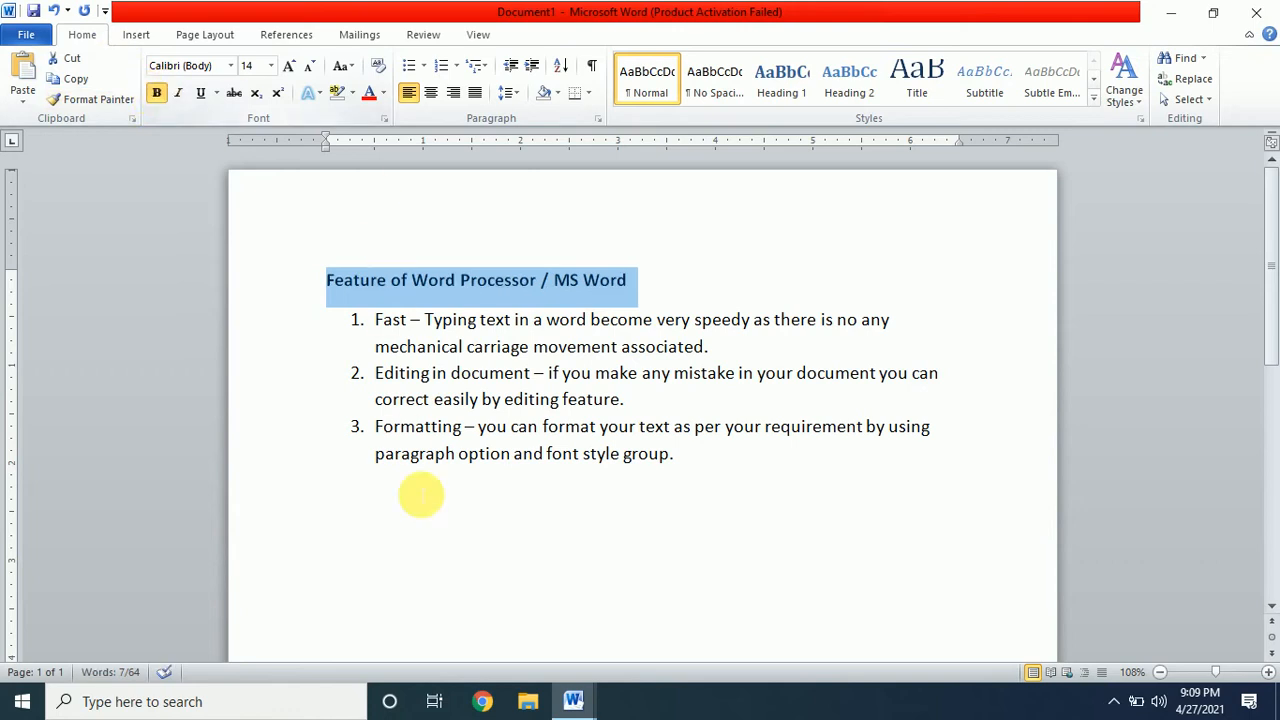
click(423, 567)
Step: Make the word "Fast" at the start of the first list item bold and italic
click(382, 320)
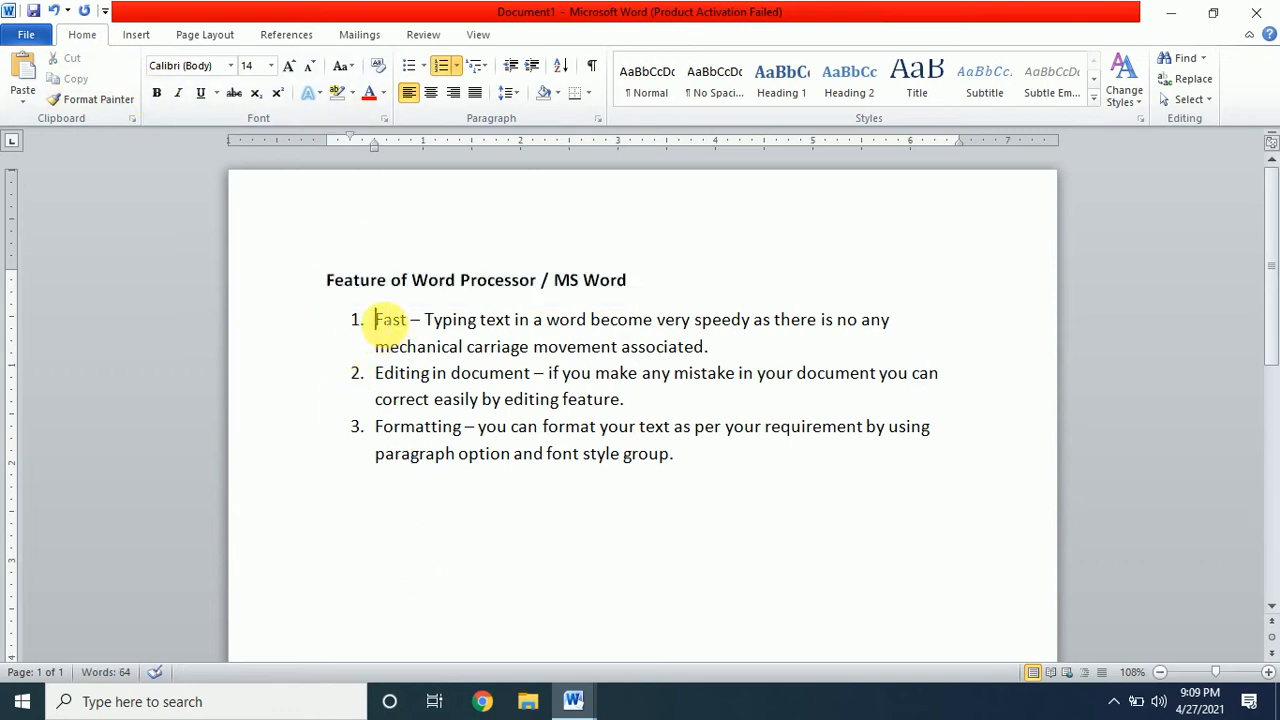
key(shift+Right)
key(shift+Right)
key(shift+Right)
key(shift+Right)
click(157, 92)
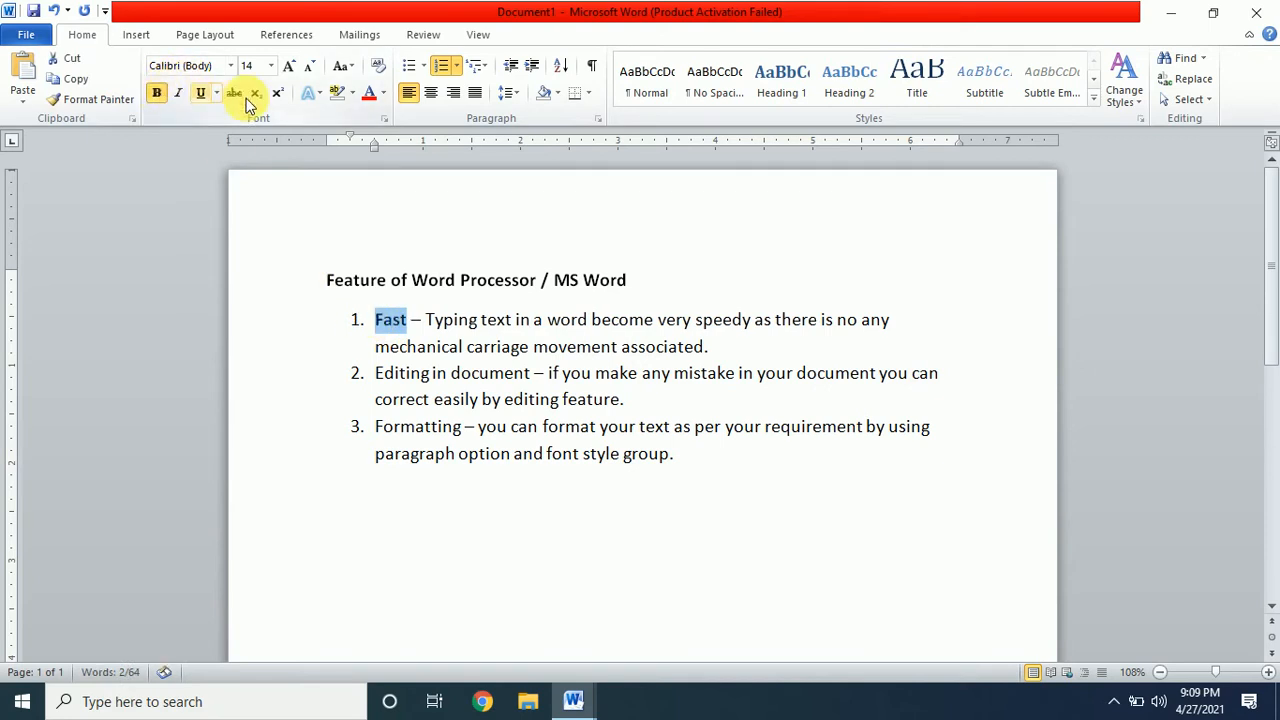
click(180, 93)
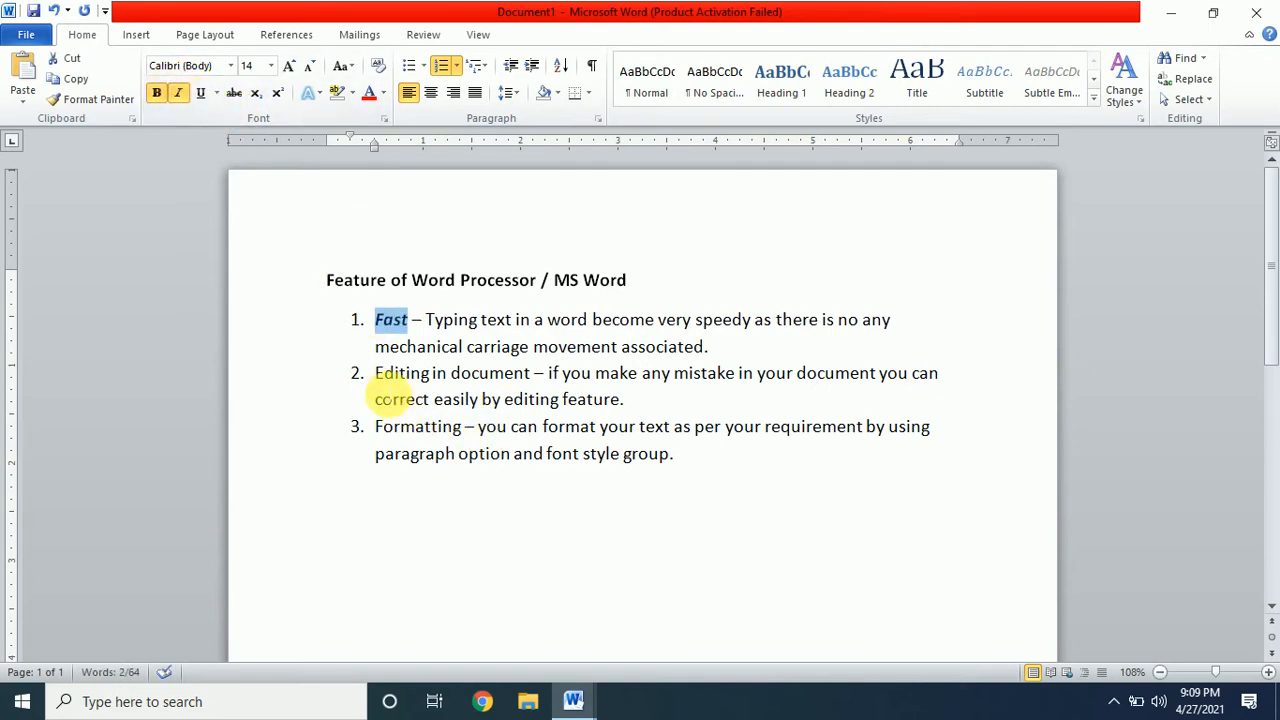
Step: Make the phrase "Editing in document" at the start of the second list item bold and italic
click(376, 373)
key(shift+Right)
key(shift+Right)
key(shift+Right)
key(shift+Right)
key(shift+Right)
key(shift+Right)
key(shift+Right)
key(shift+Right)
key(shift+Right)
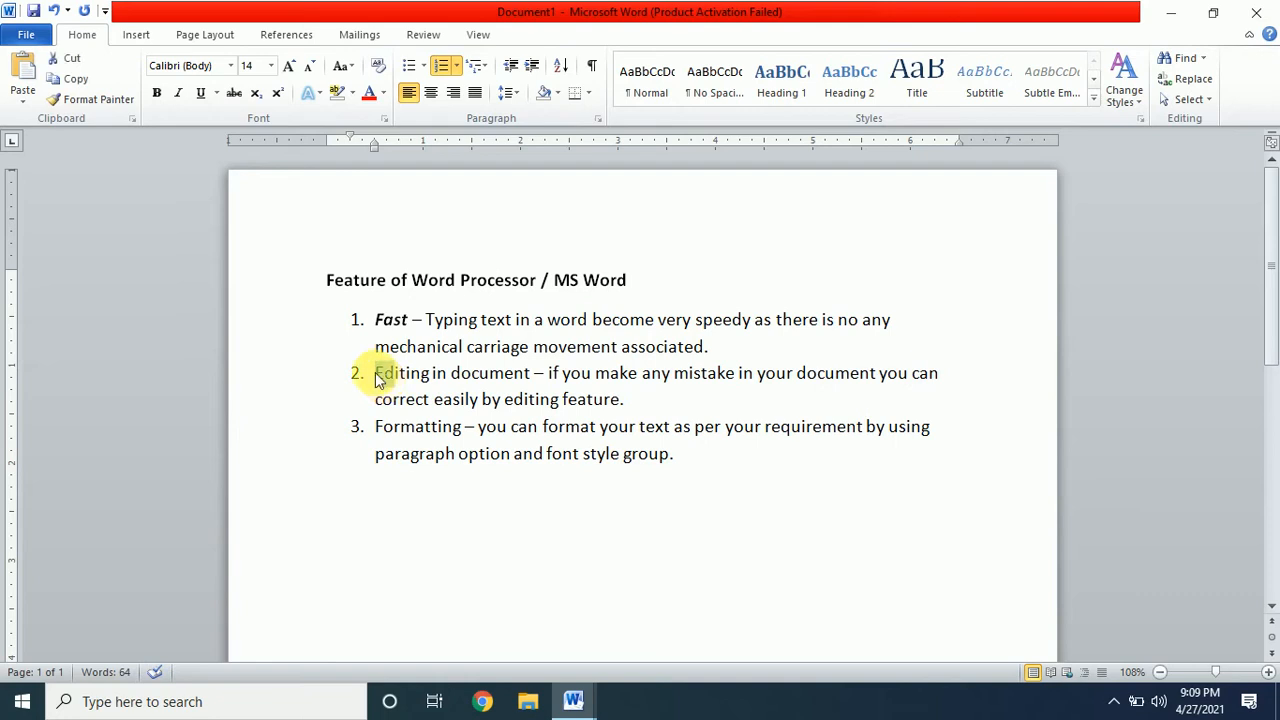
key(shift+Right)
key(shift+Right)
key(shift+Right)
key(shift+Right)
key(shift+Right)
key(shift+Right)
key(shift+Right)
key(shift+Right)
key(shift+Right)
key(shift+Right)
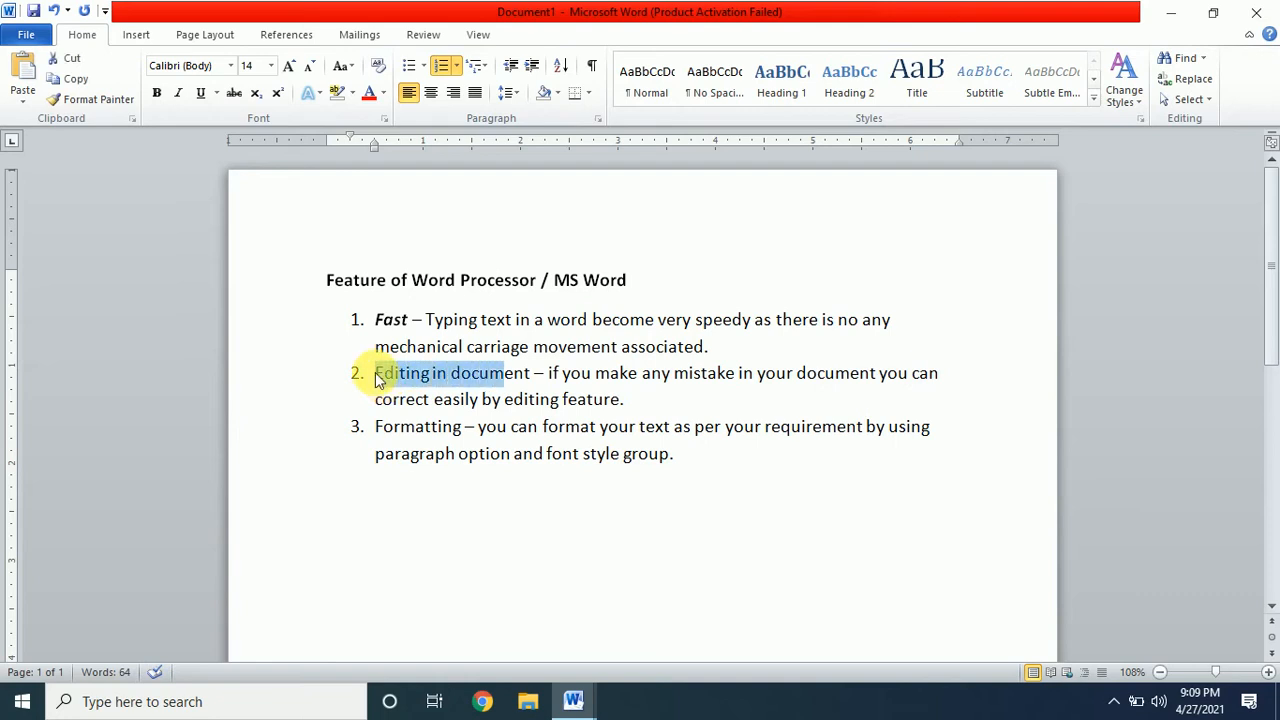
click(155, 94)
click(181, 98)
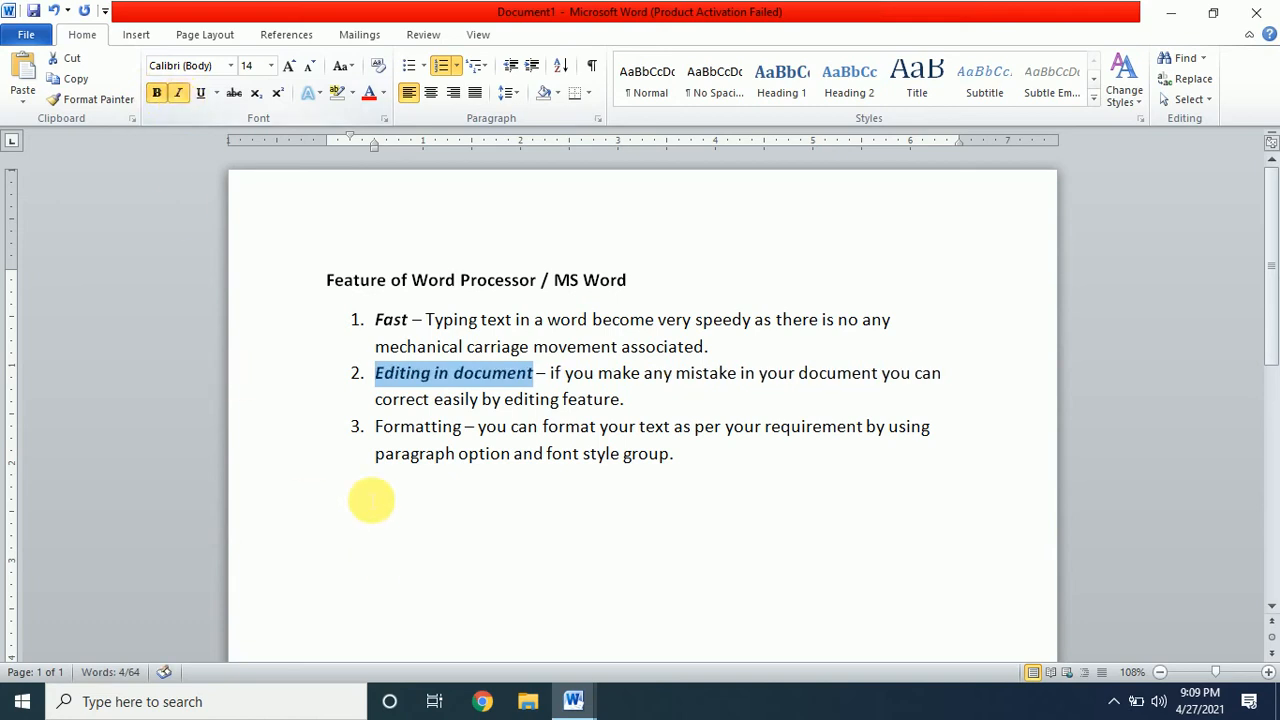
Step: Make the word "Formatting" at the start of the third list item bold and italic
click(378, 428)
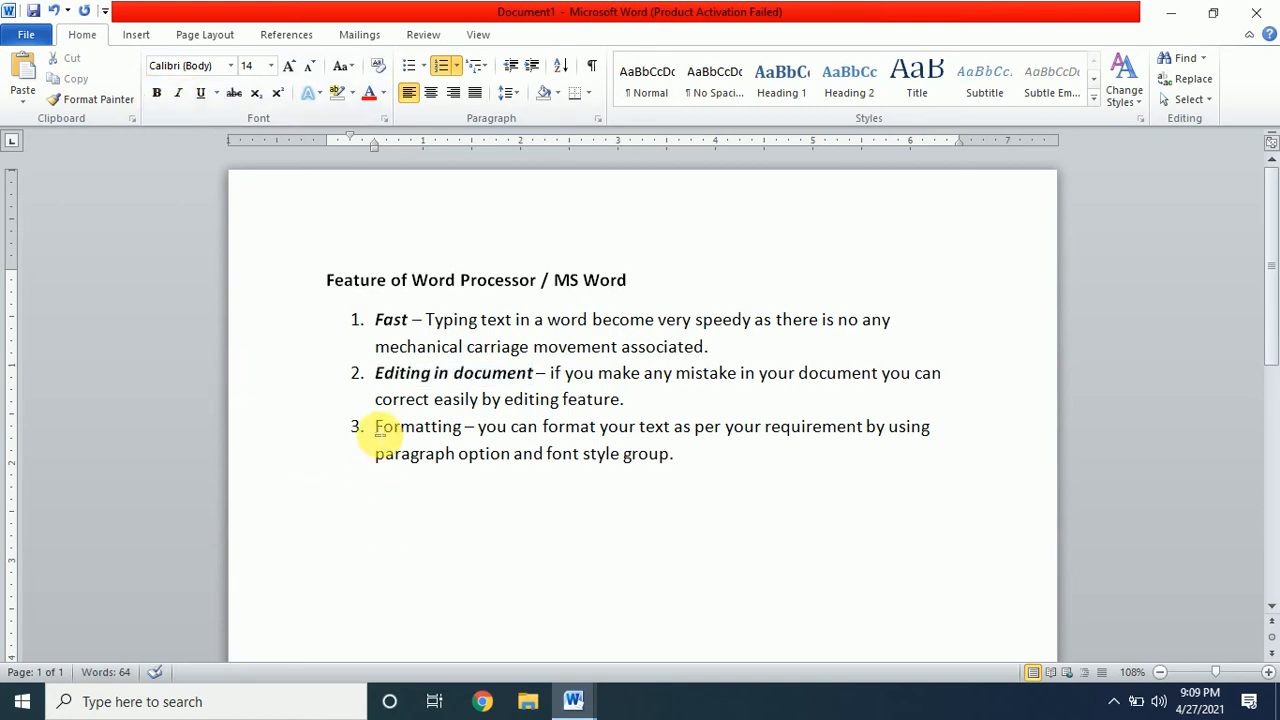
key(shift+Right)
key(shift+Right)
key(shift+Right)
key(shift+Right)
key(shift+Right)
key(shift+Right)
key(shift+Right)
key(shift+Right)
key(shift+Right)
key(shift+Right)
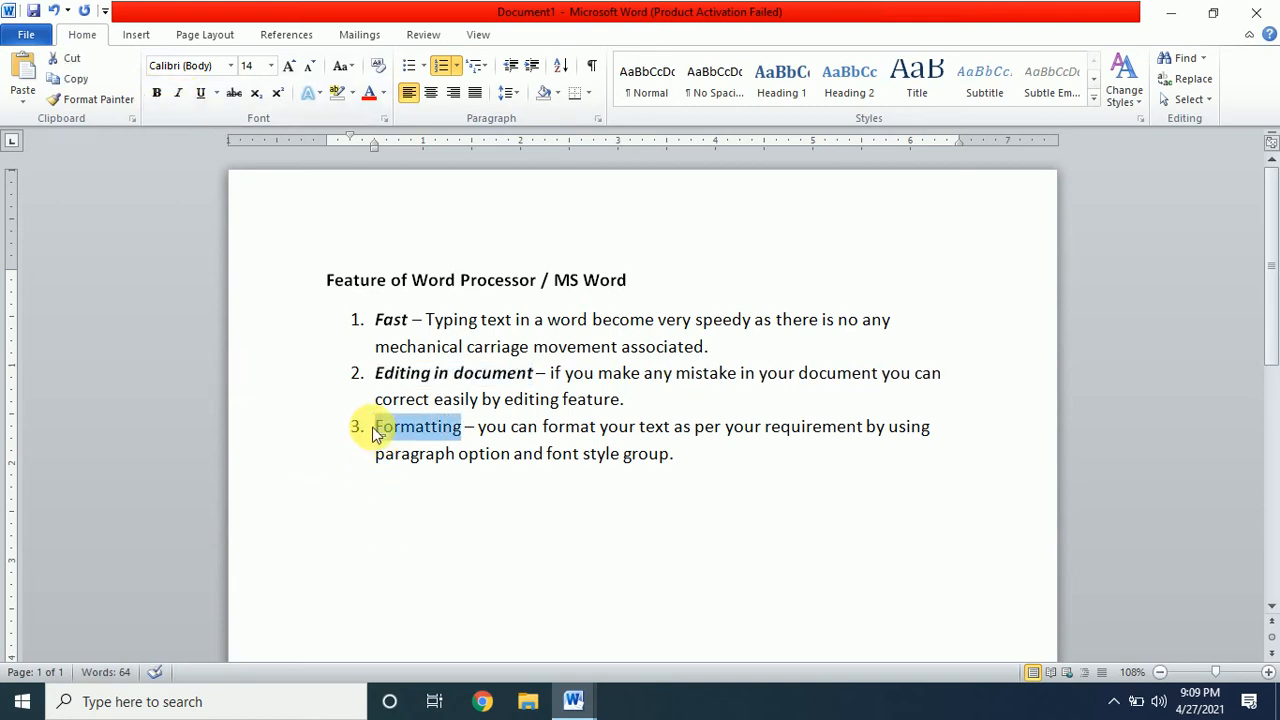
click(158, 93)
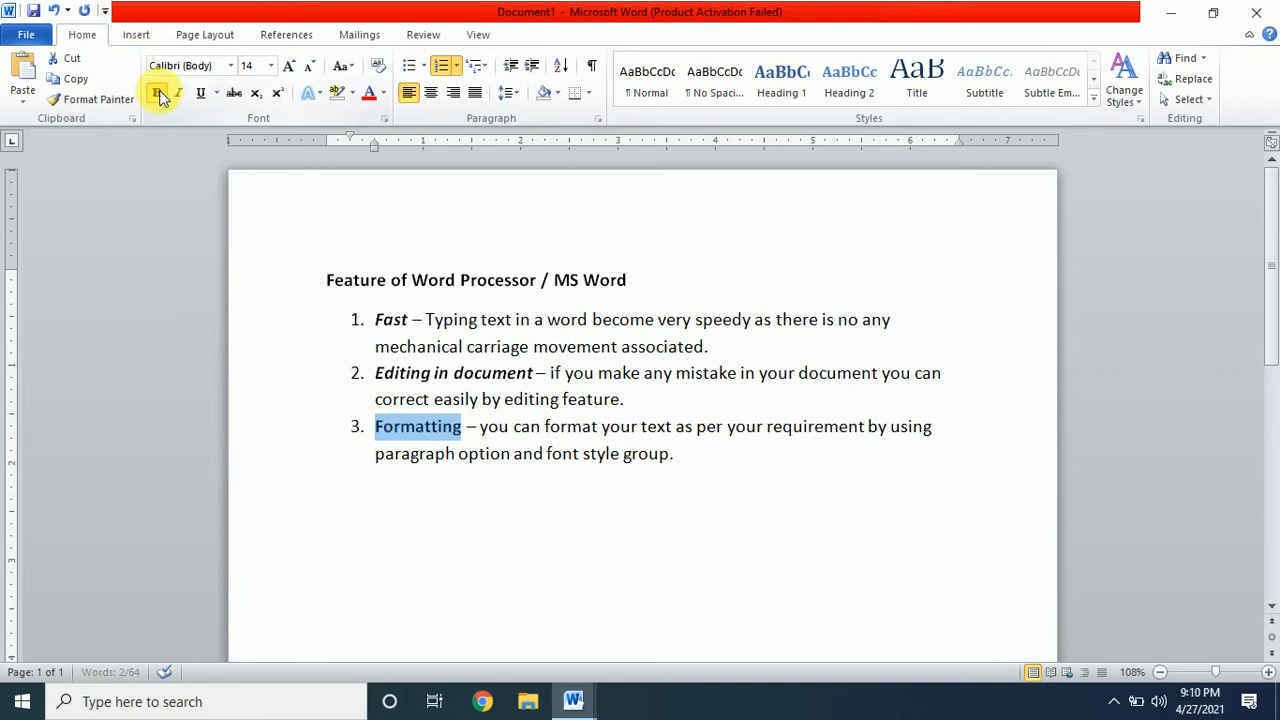
click(178, 93)
click(582, 454)
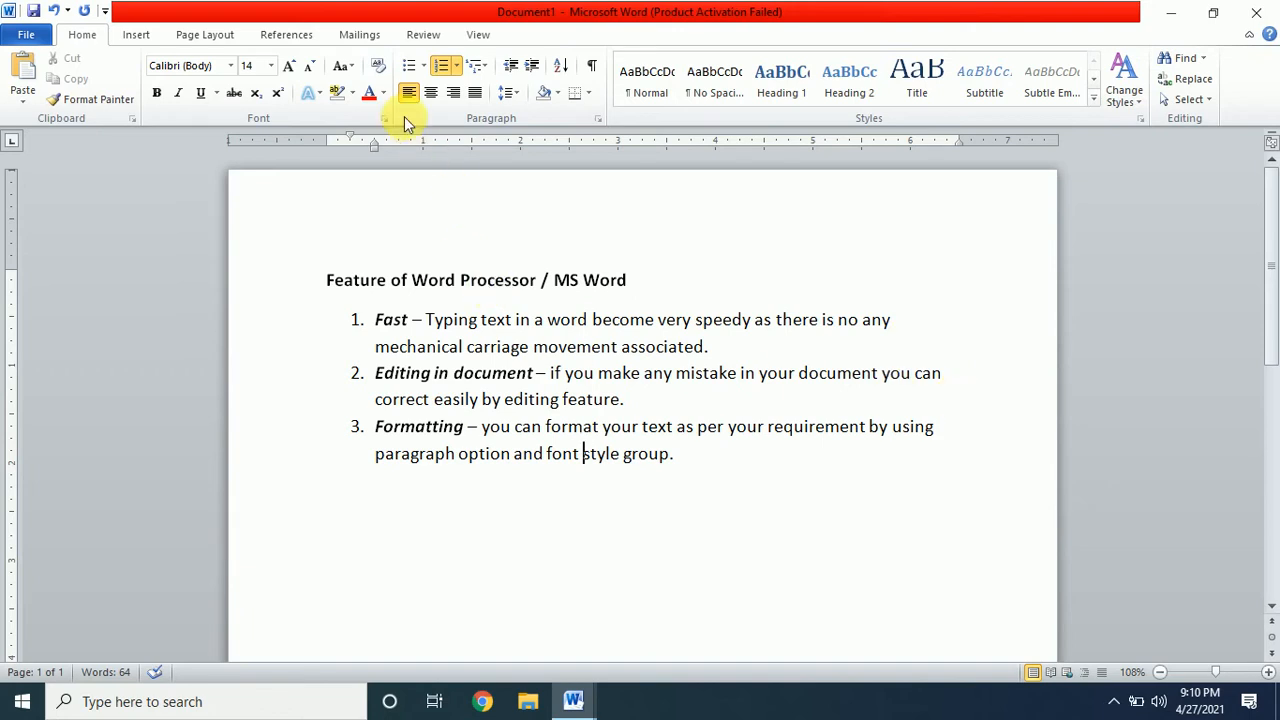
key(ctrl+j)
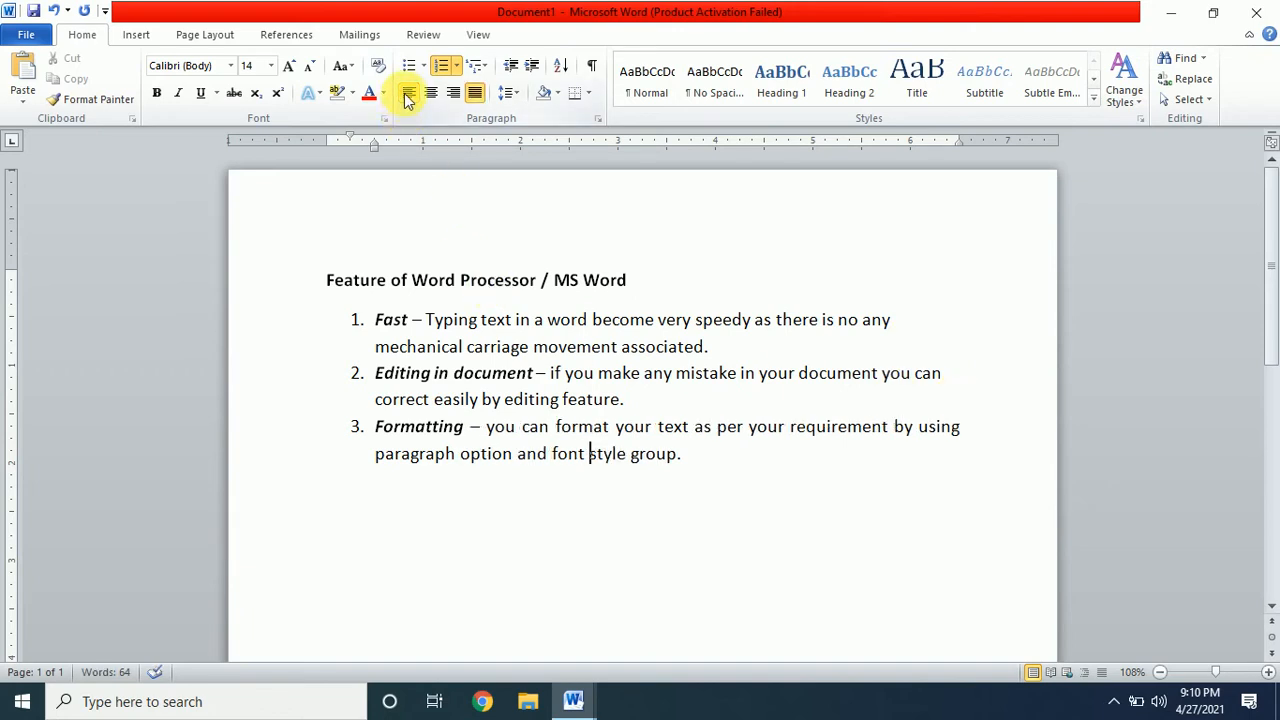
click(408, 97)
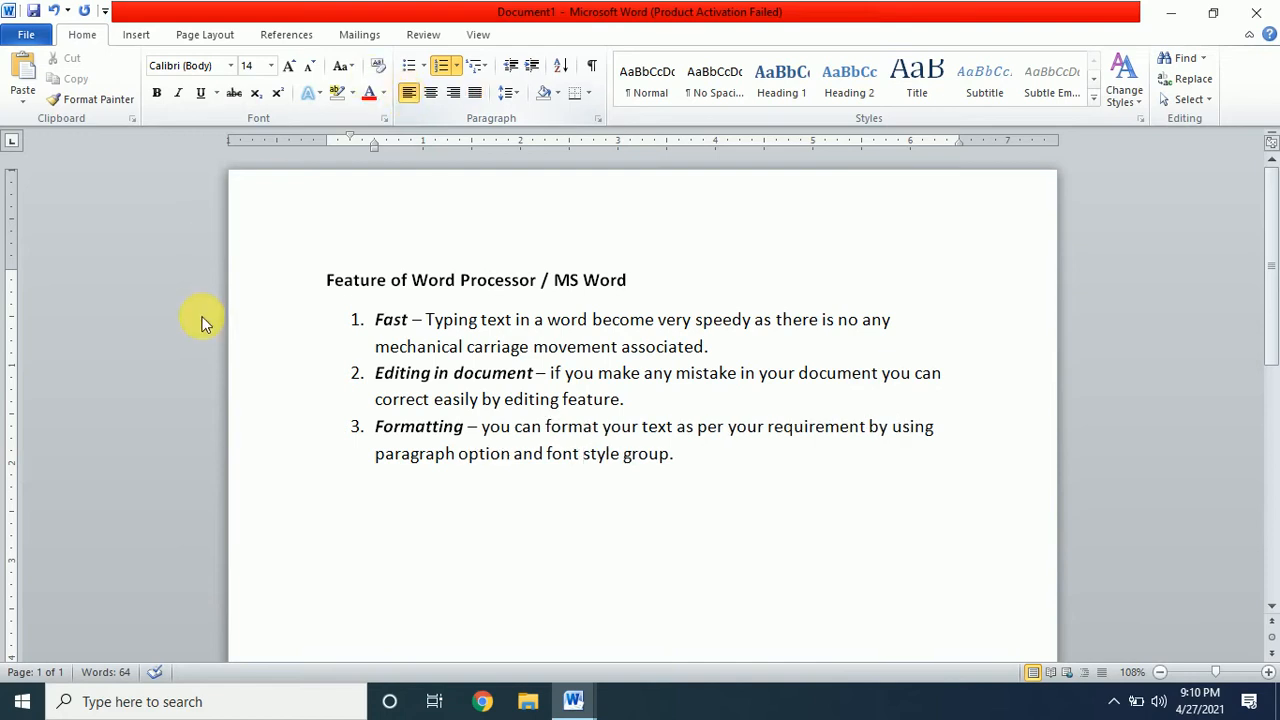
Step: Justify all the text in the document, including the heading and the three list items
click(374, 318)
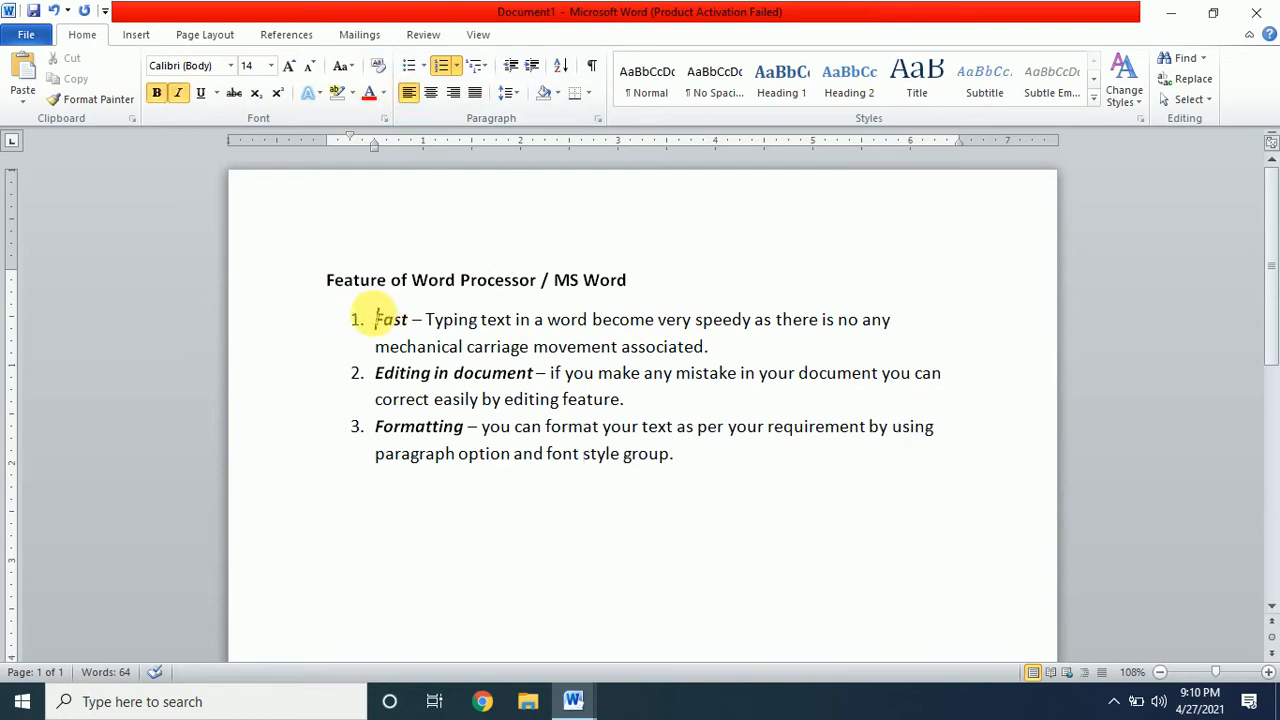
key(ctrl+a)
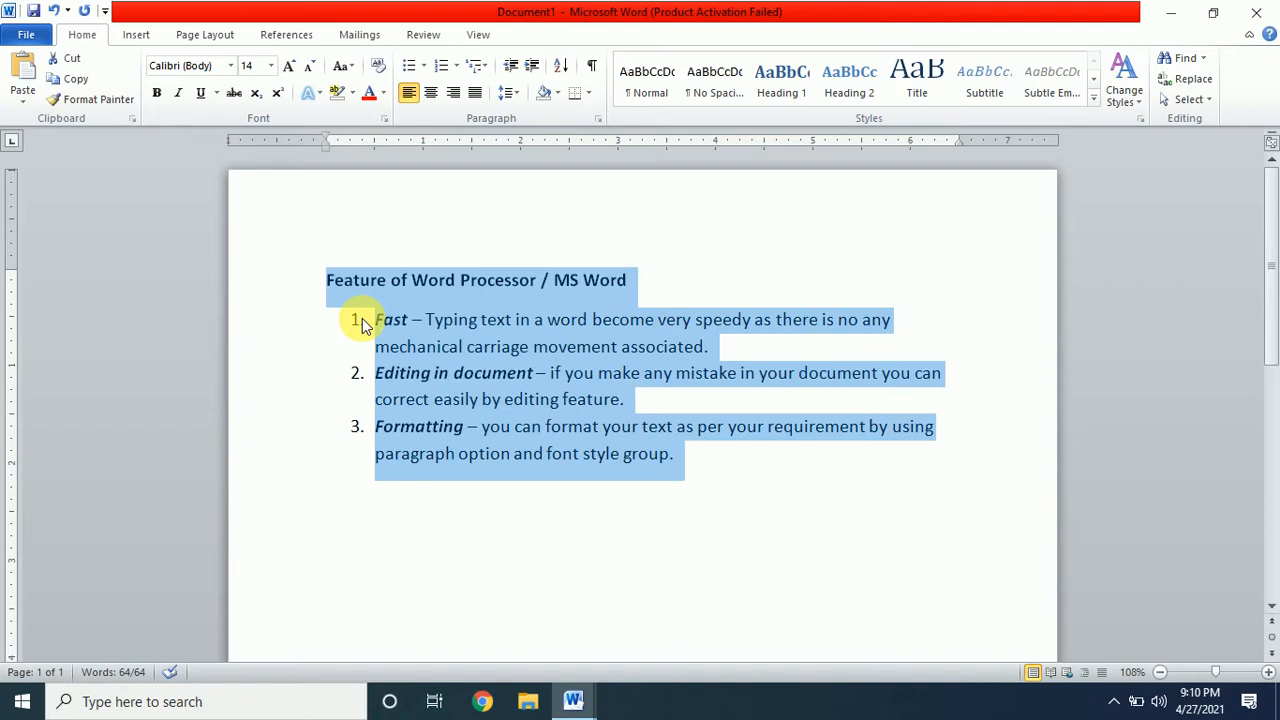
click(474, 94)
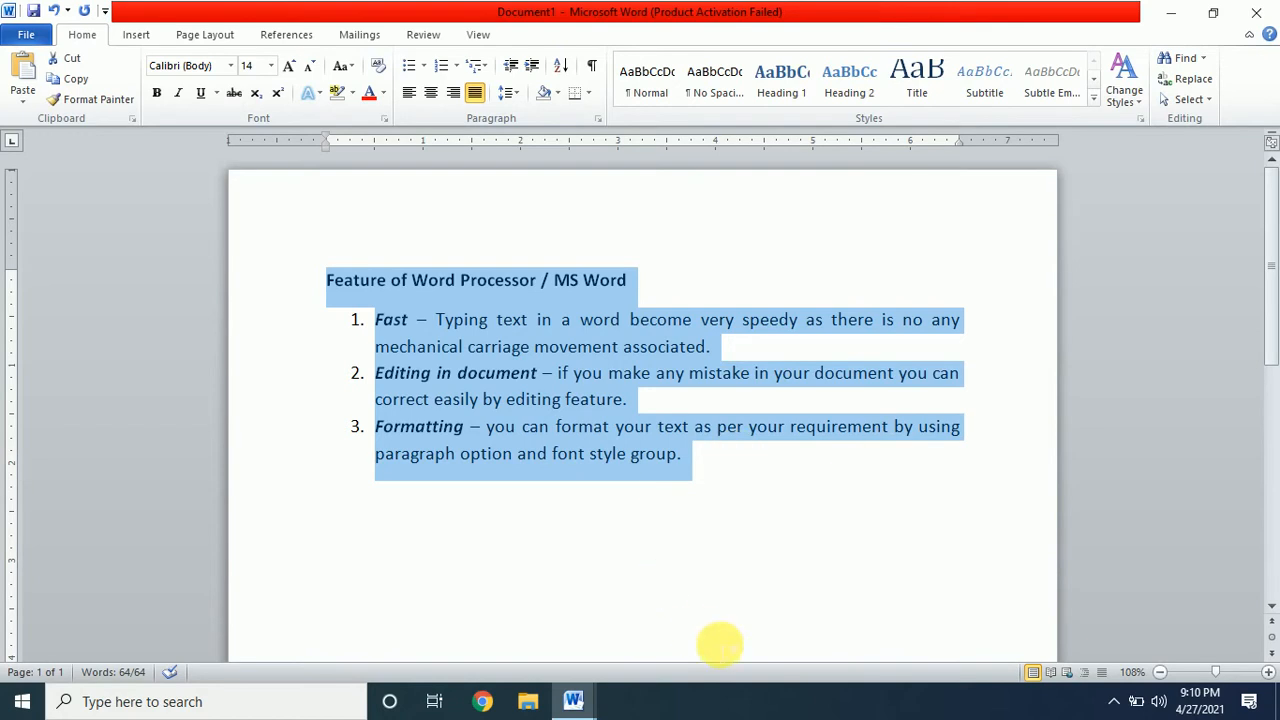
click(720, 643)
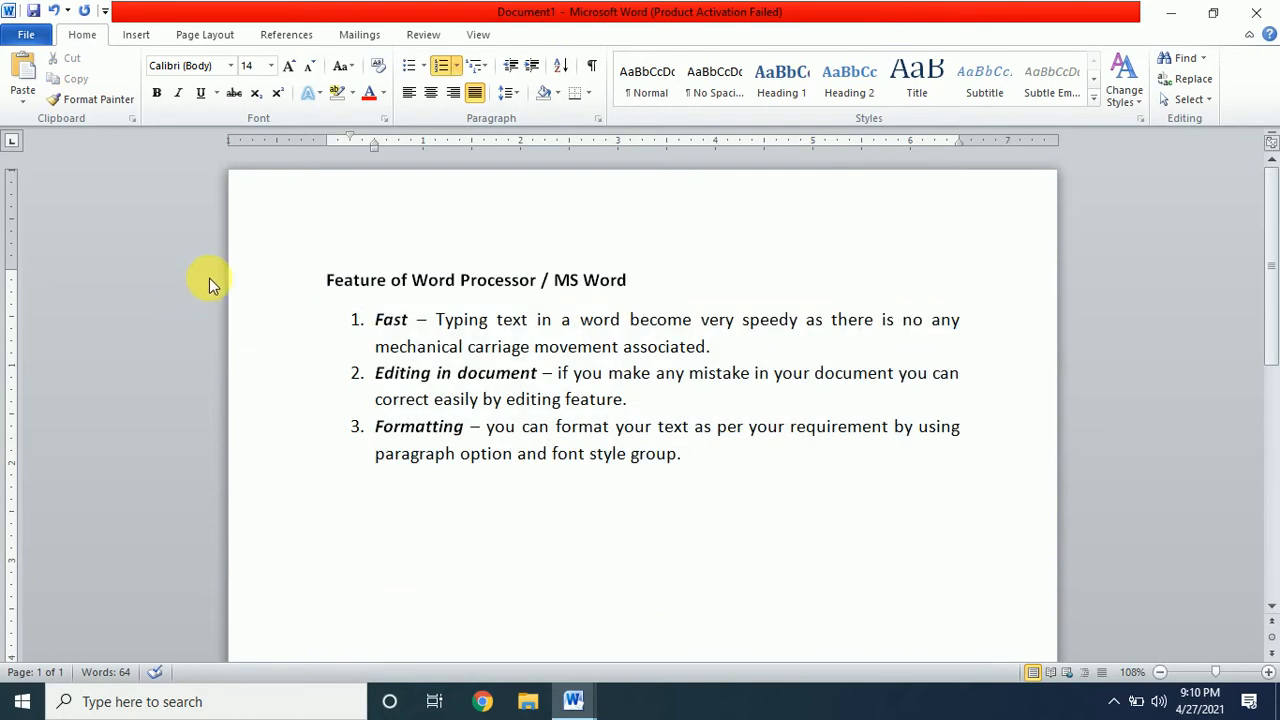
Step: Set the page margins to the Narrow preset, 0.5" on every side
click(190, 37)
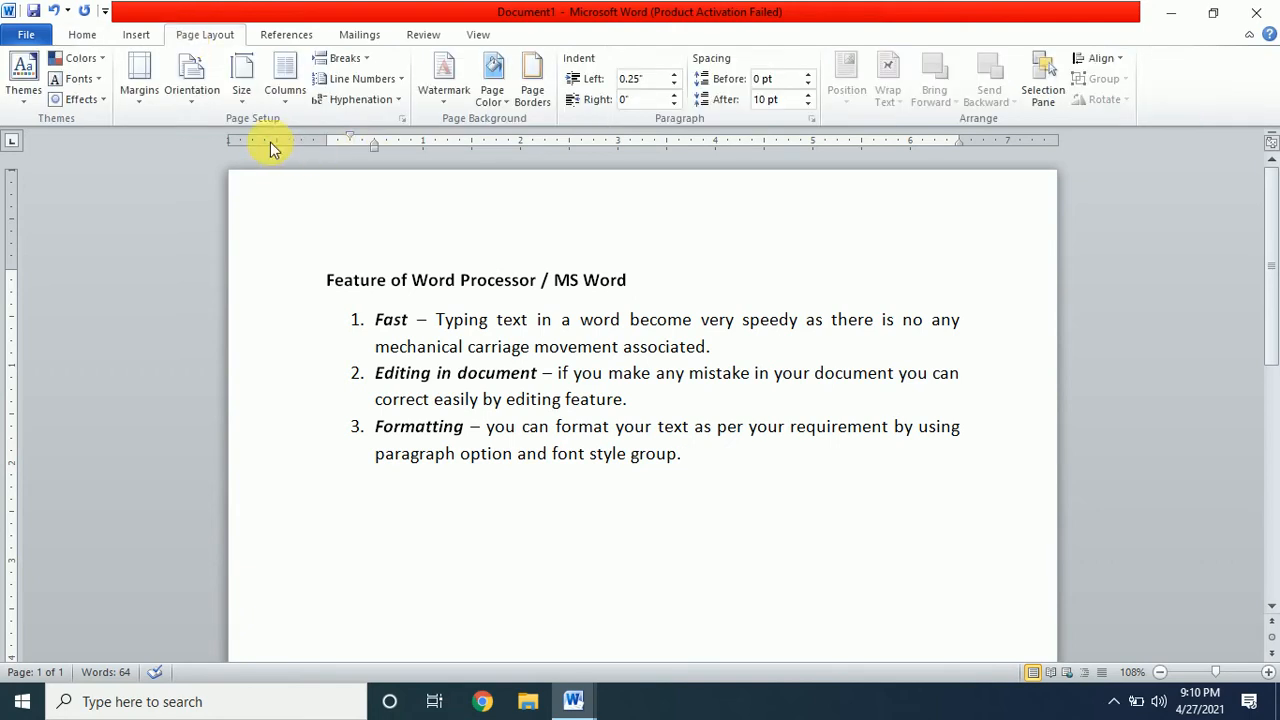
click(140, 100)
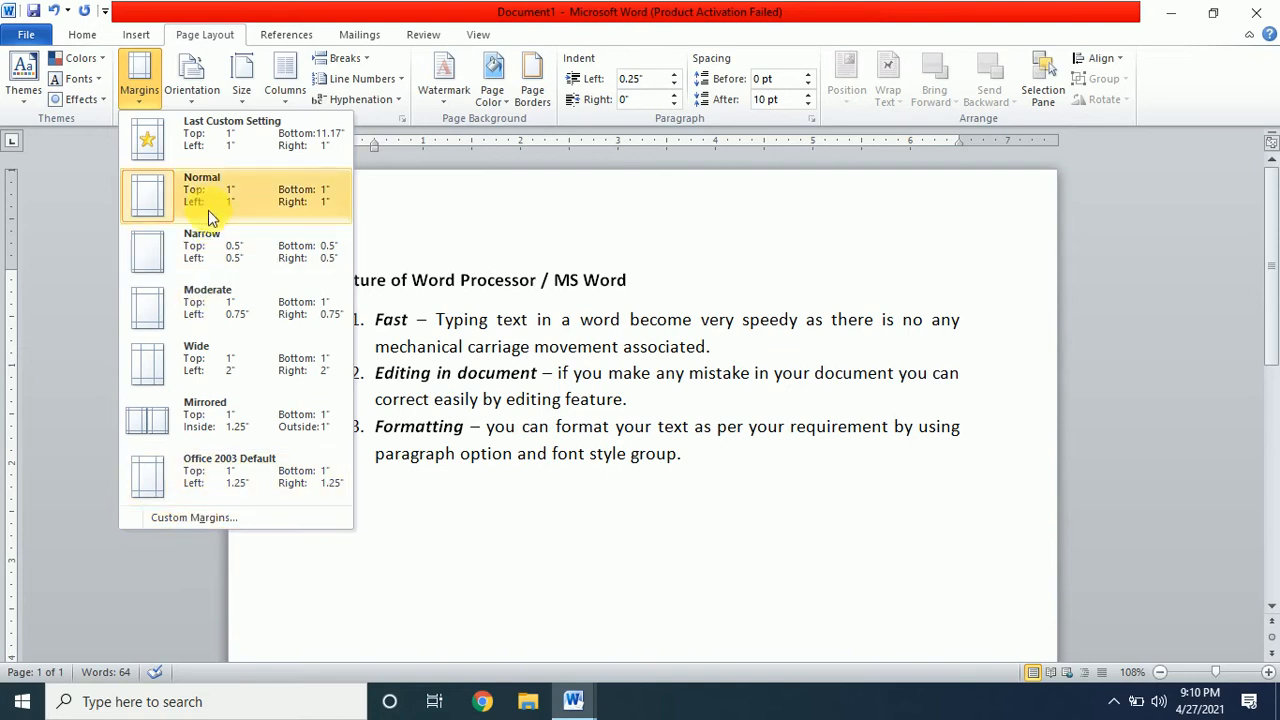
click(190, 268)
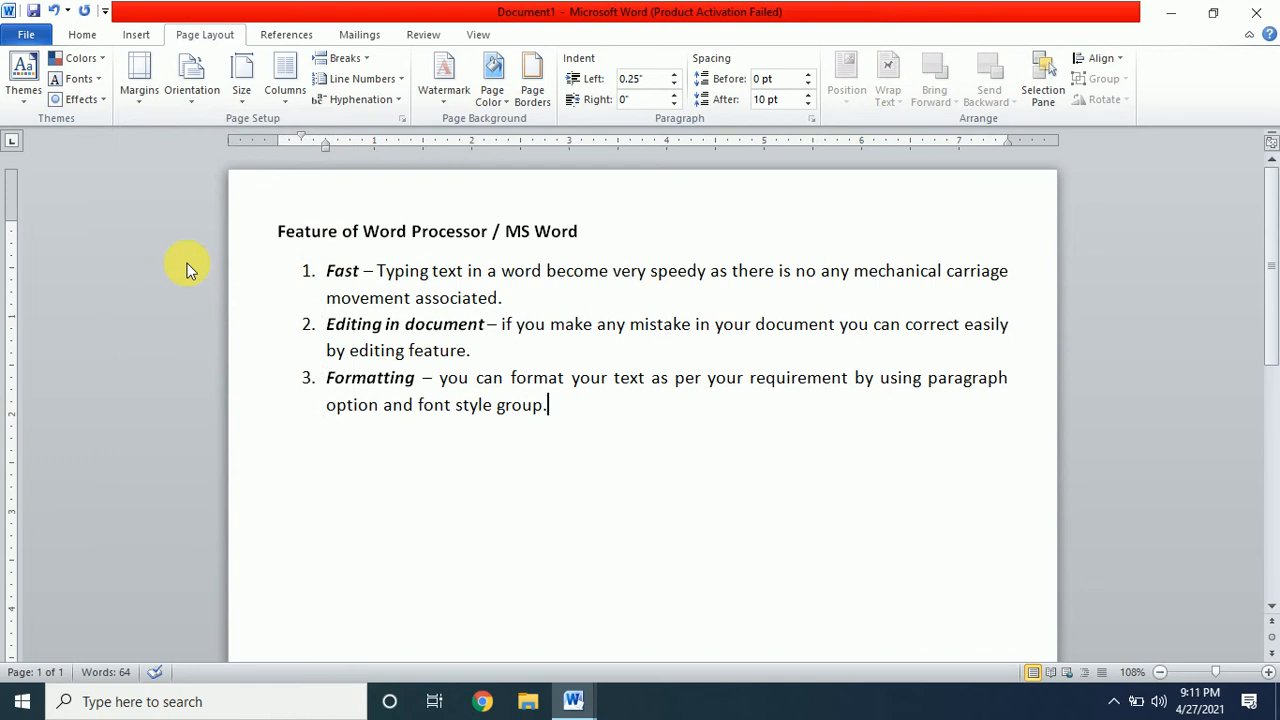
Step: Add a fourth list item beginning with "Graphics" in bold italic, followed by "– Most modern word" in regular text
key(Return)
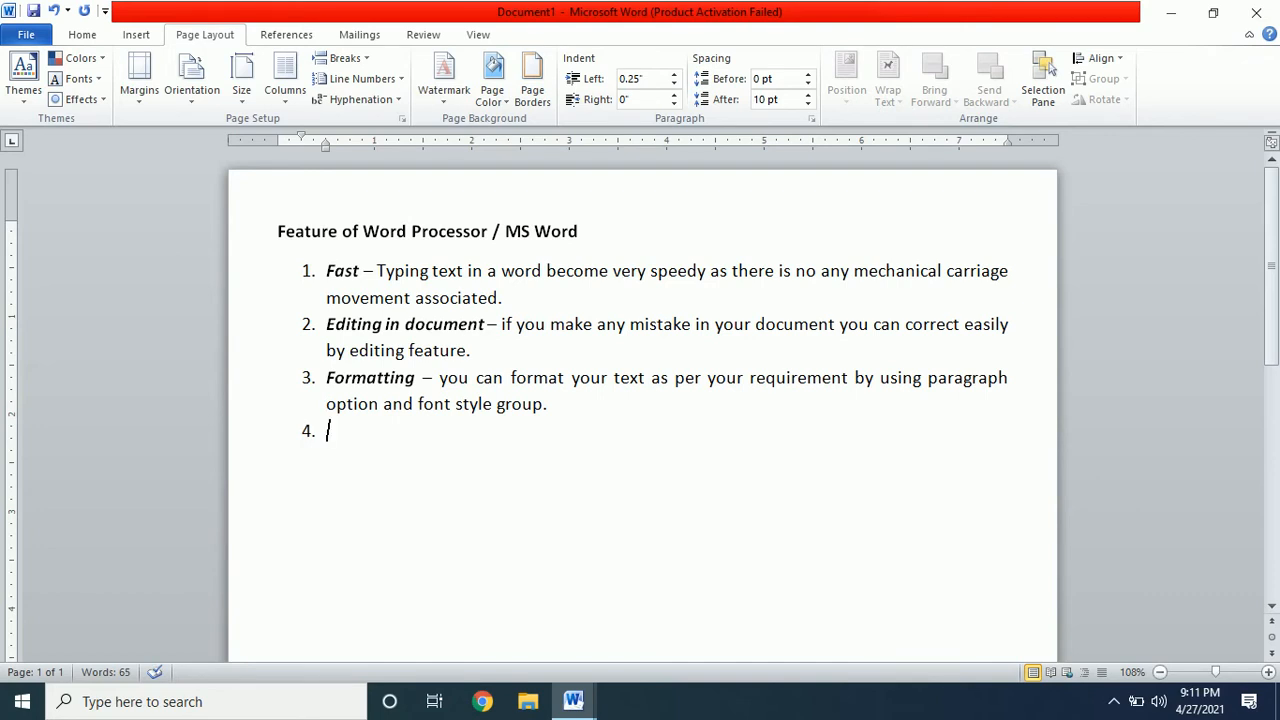
text(Grapjo)
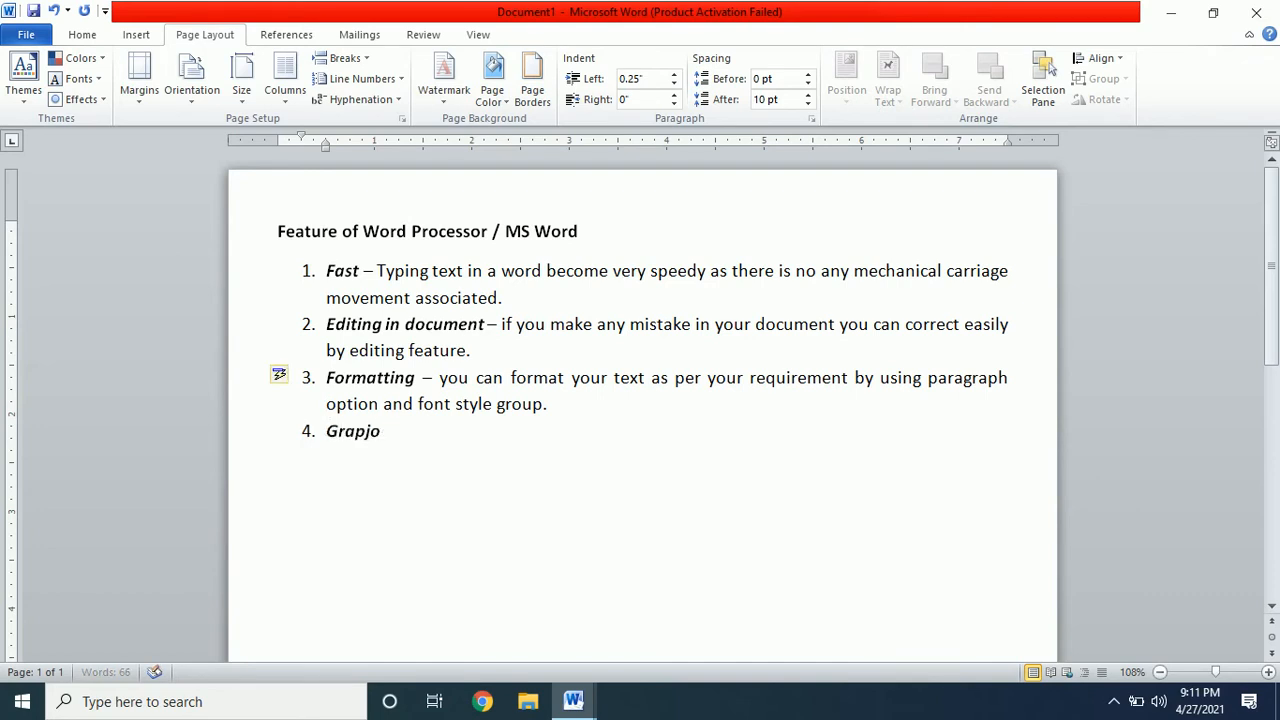
key(BackSpace)
key(BackSpace)
text(ics)
text(-)
key(BackSpace)
key(BackSpace)
key(BackSpace)
key(BackSpace)
text(hics - <)
key(BackSpace)
text(Most )
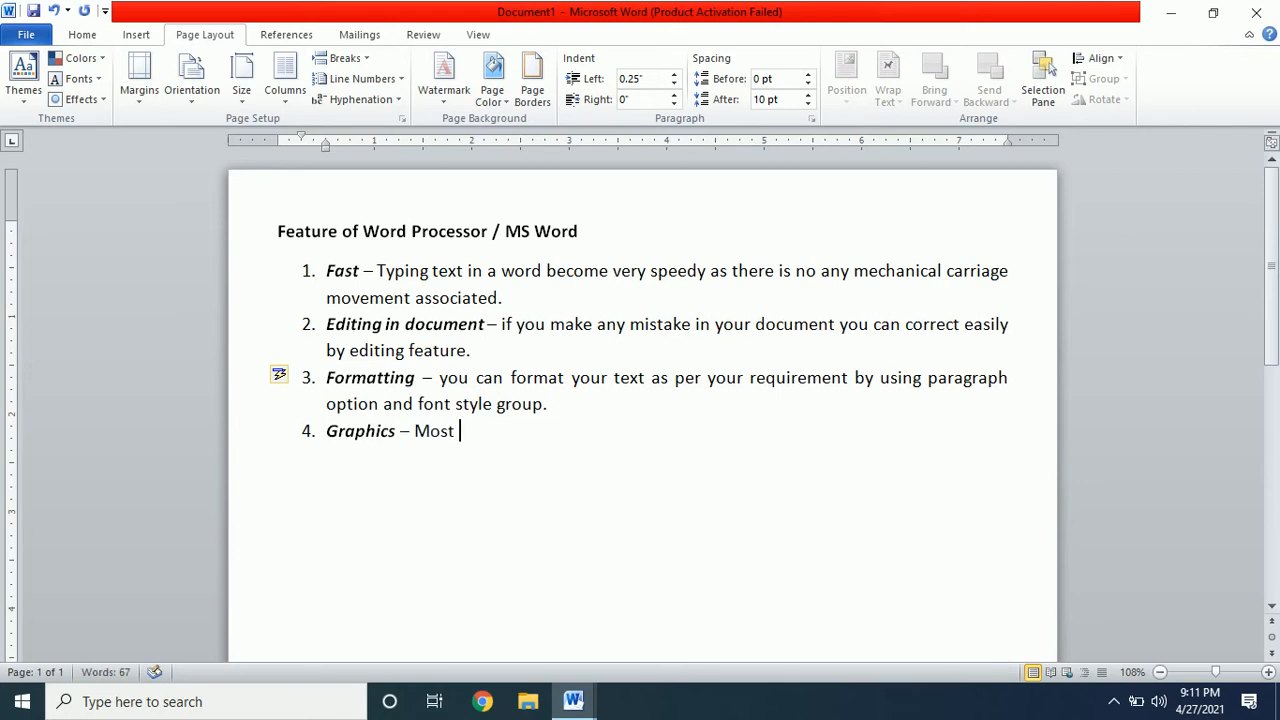
text(modern word)
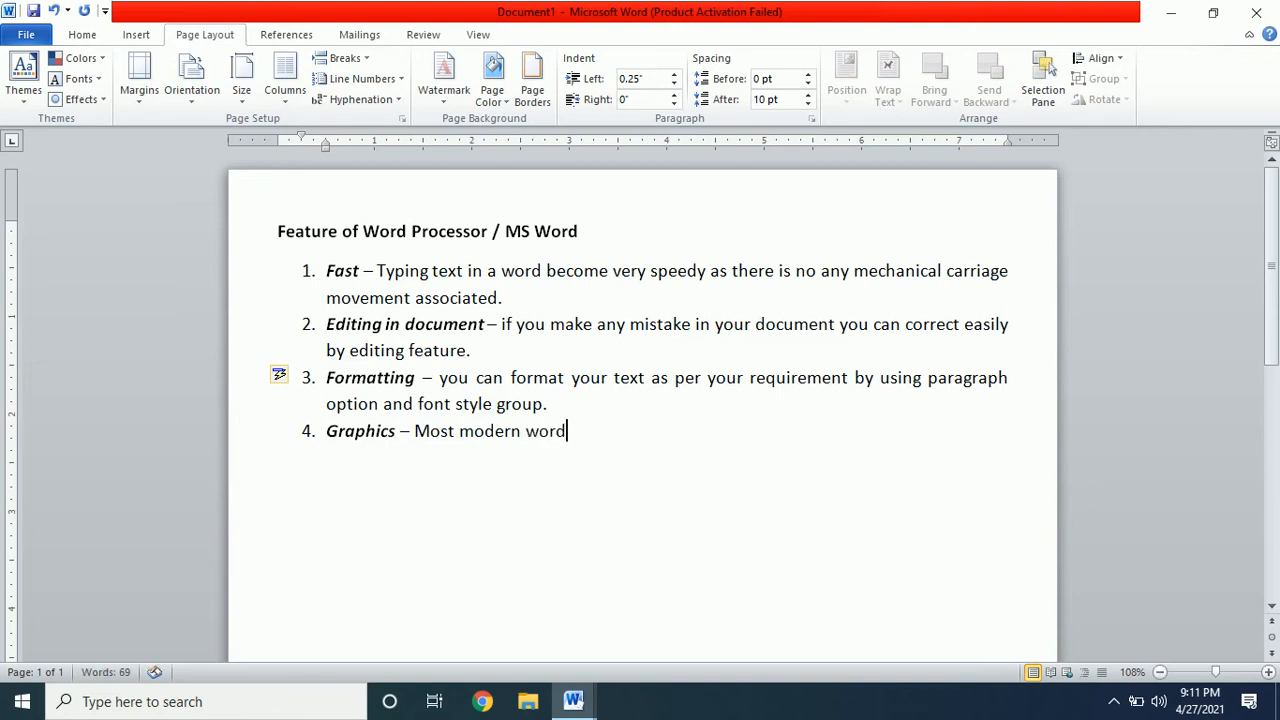
Step: Continue the fourth list item with "processor provide the facility of inserting"
text( procc)
text(s)
key(BackSpace)
key(BackSpace)
text(essororivu)
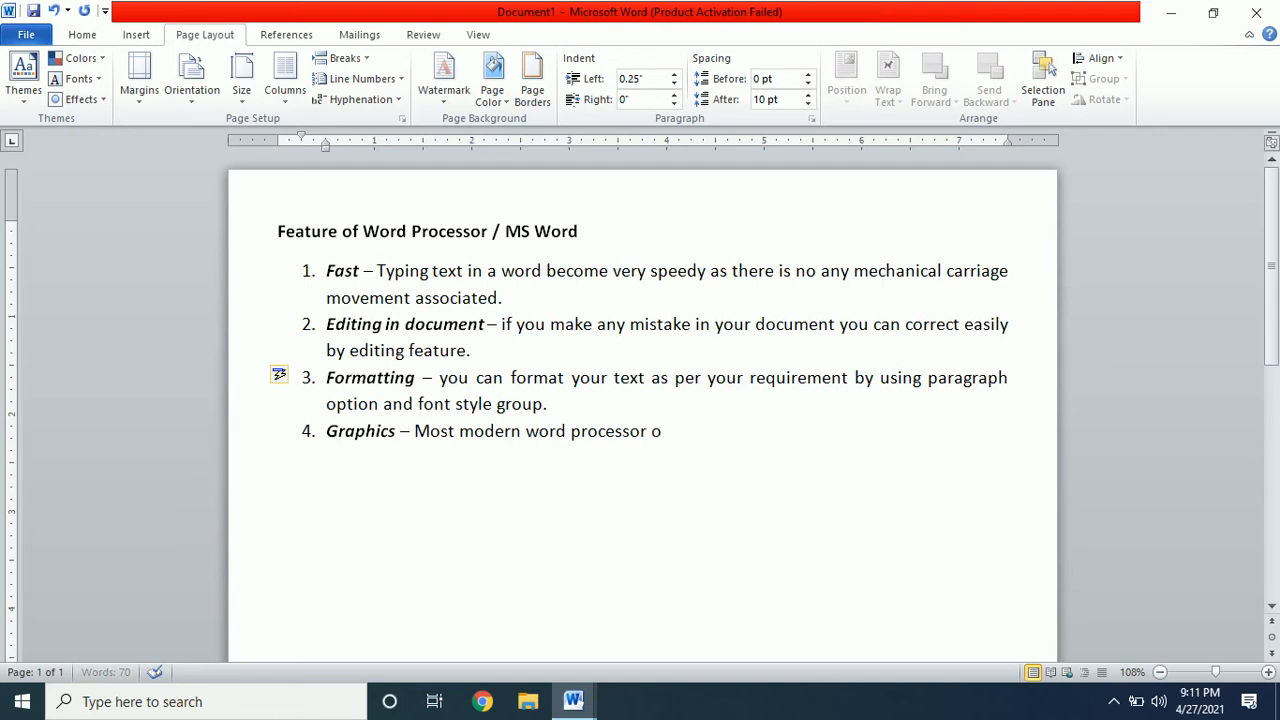
key(BackSpace)
key(BackSpace)
key(BackSpace)
key(BackSpace)
key(BackSpace)
text(provide the)
key(BackSpace)
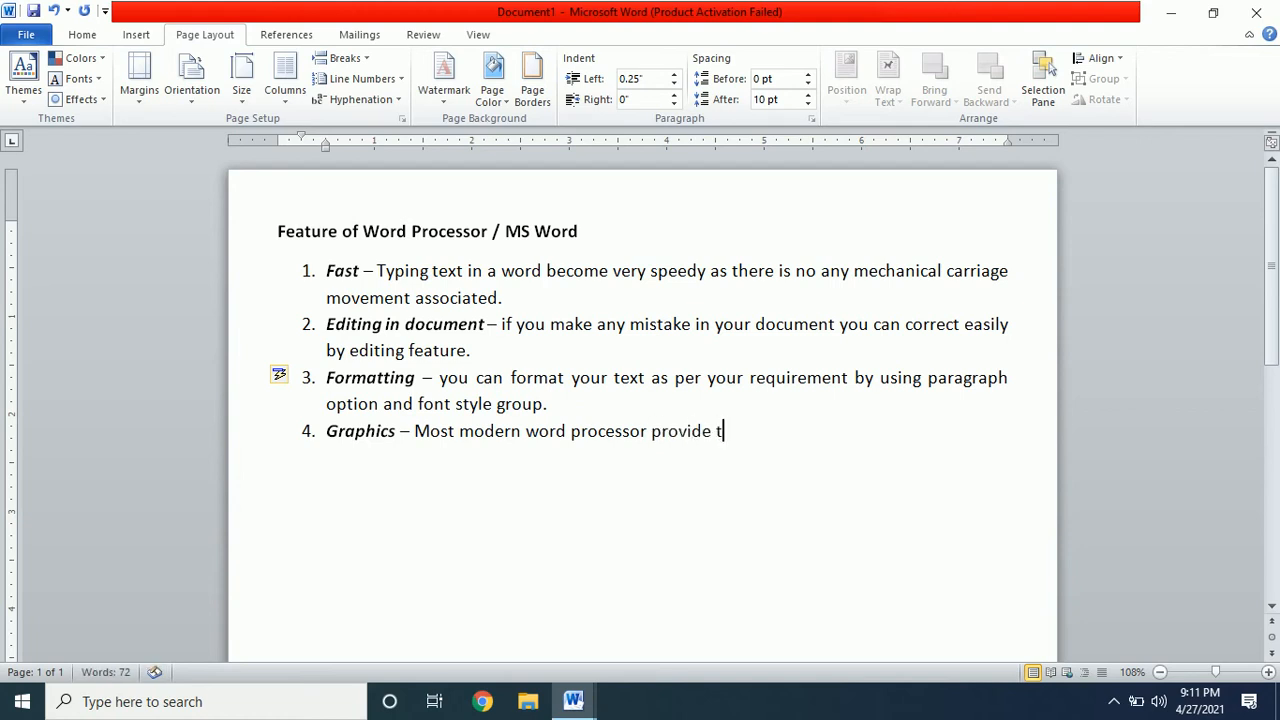
text(he facility of)
key(BackSpace)
text(of inserting )
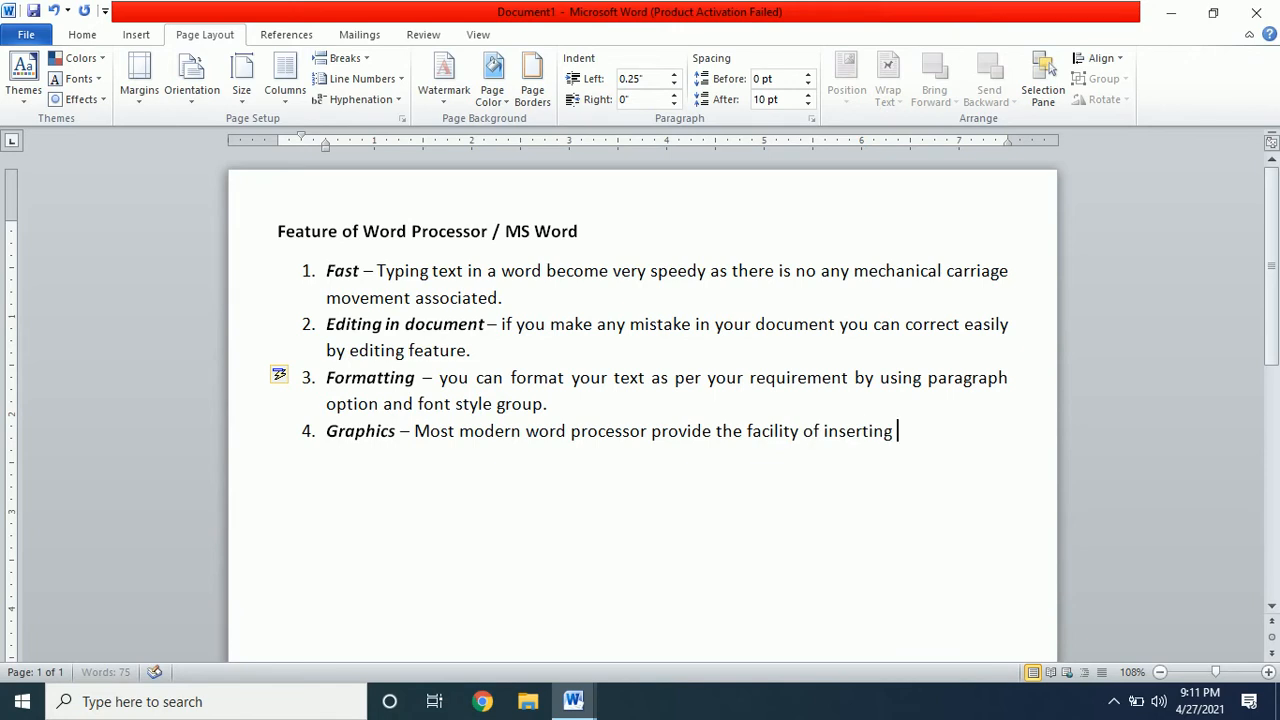
Step: Finish the fourth list item with "images, graphs, shapes etc."
text(image)
key(BackSpace)
key(BackSpace)
key(BackSpace)
text(mages, gap)
key(BackSpace)
key(BackSpace)
text(raphs)
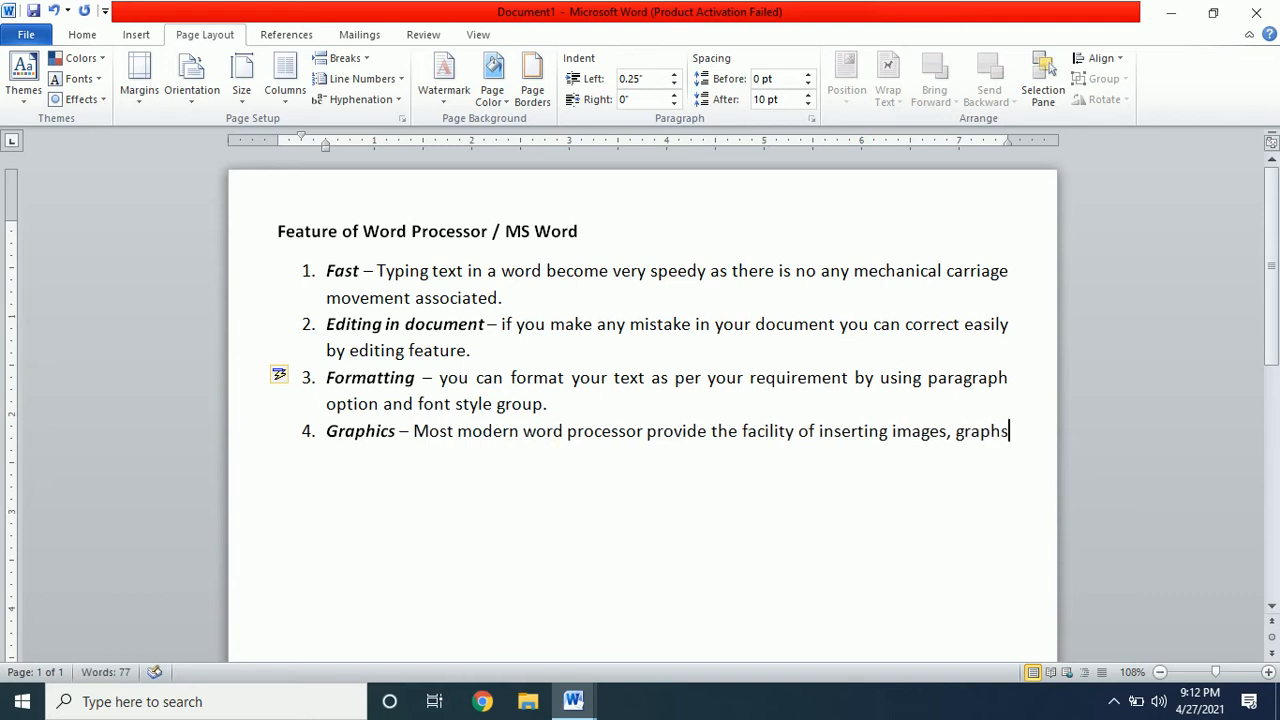
text(, shapes)
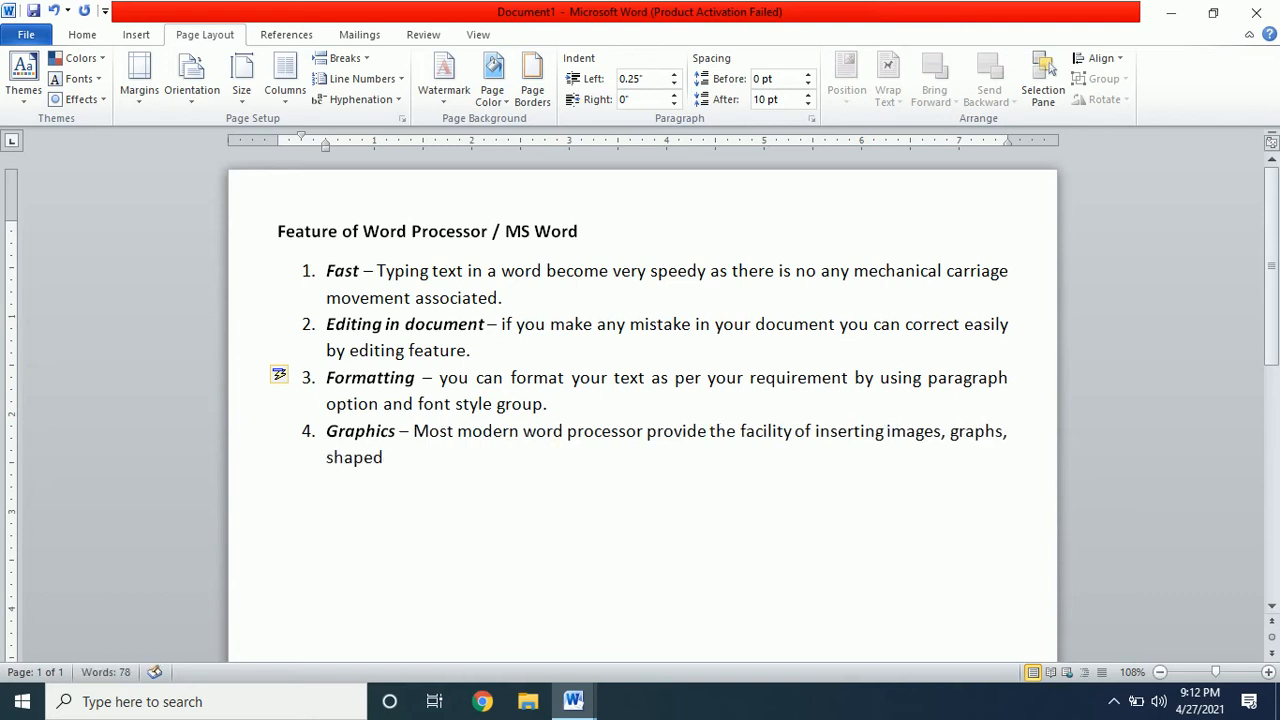
text( etc.)
Step: Add a fifth list item beginning with "Spell Check" in bold italic, followed by "– it has" in regular text
key(Return)
text(S)
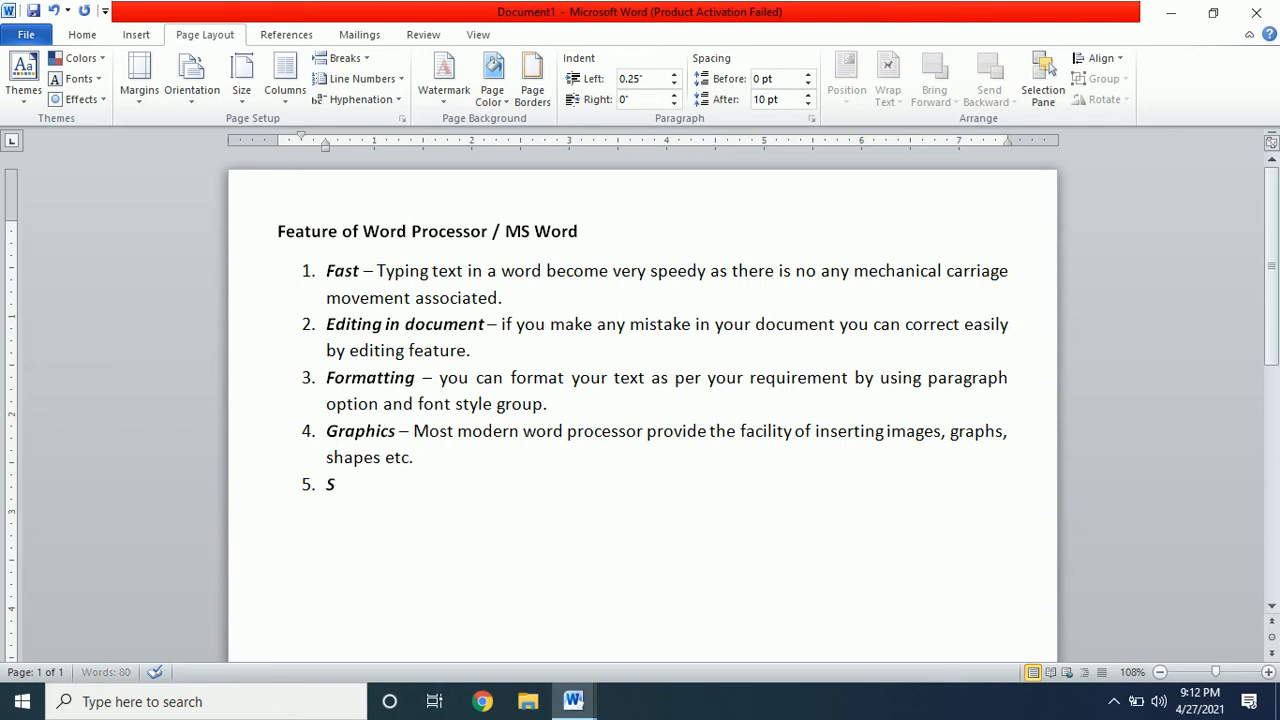
text(pell Check - W)
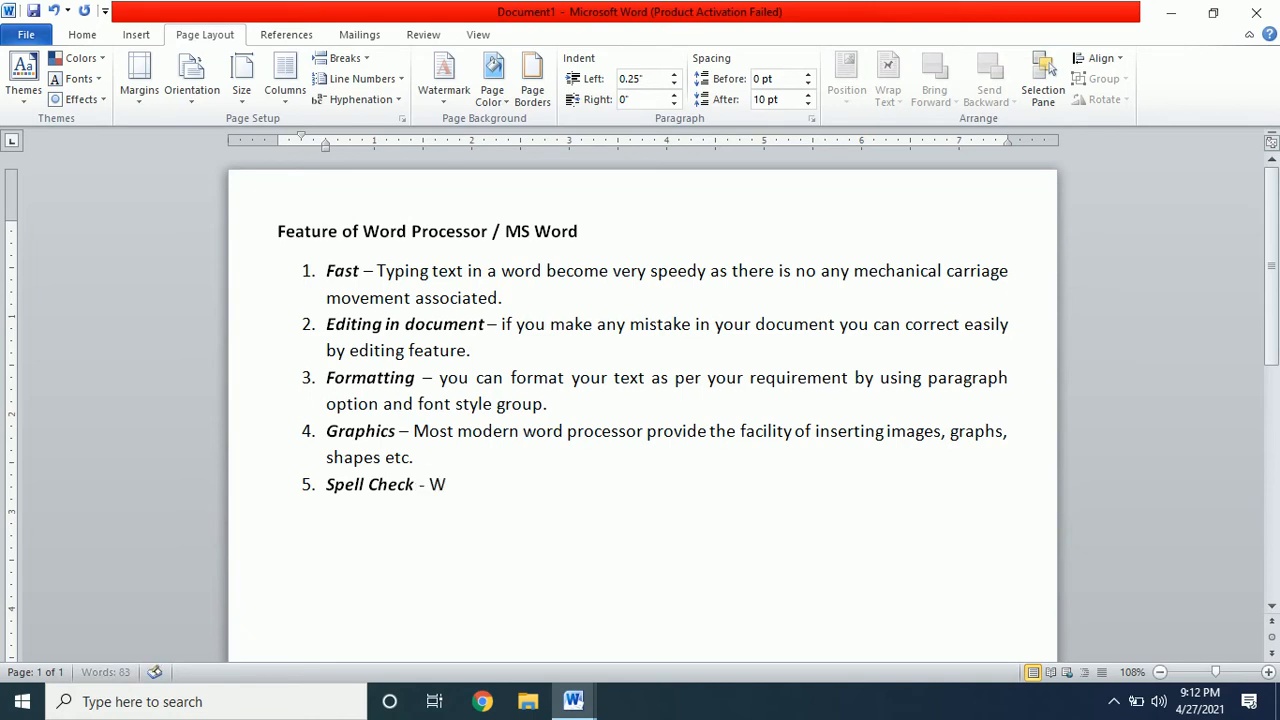
key(BackSpace)
text(it si)
key(BackSpace)
key(BackSpace)
text(has inbuitl)
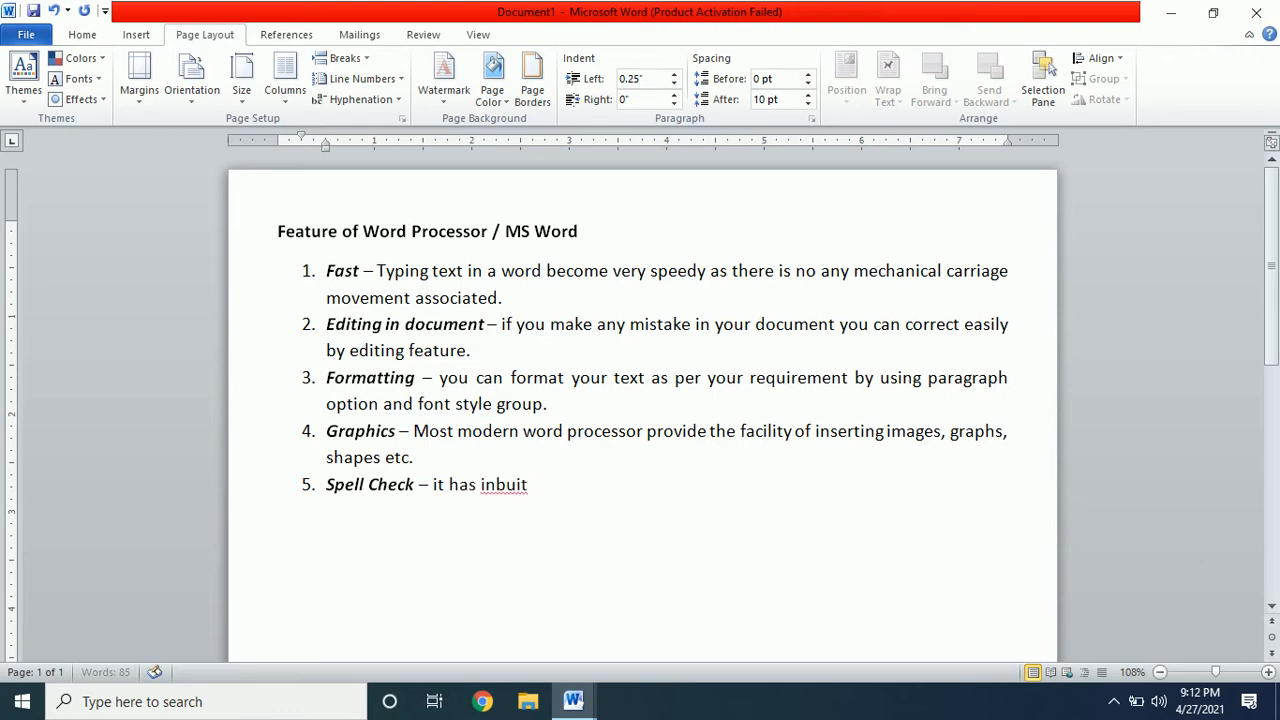
Step: Continue the fifth list item with "inbuilt dictionary , and match all spelling with"
key(BackSpace)
key(BackSpace)
text(lt dec)
key(BackSpace)
key(BackSpace)
text(ictiona)
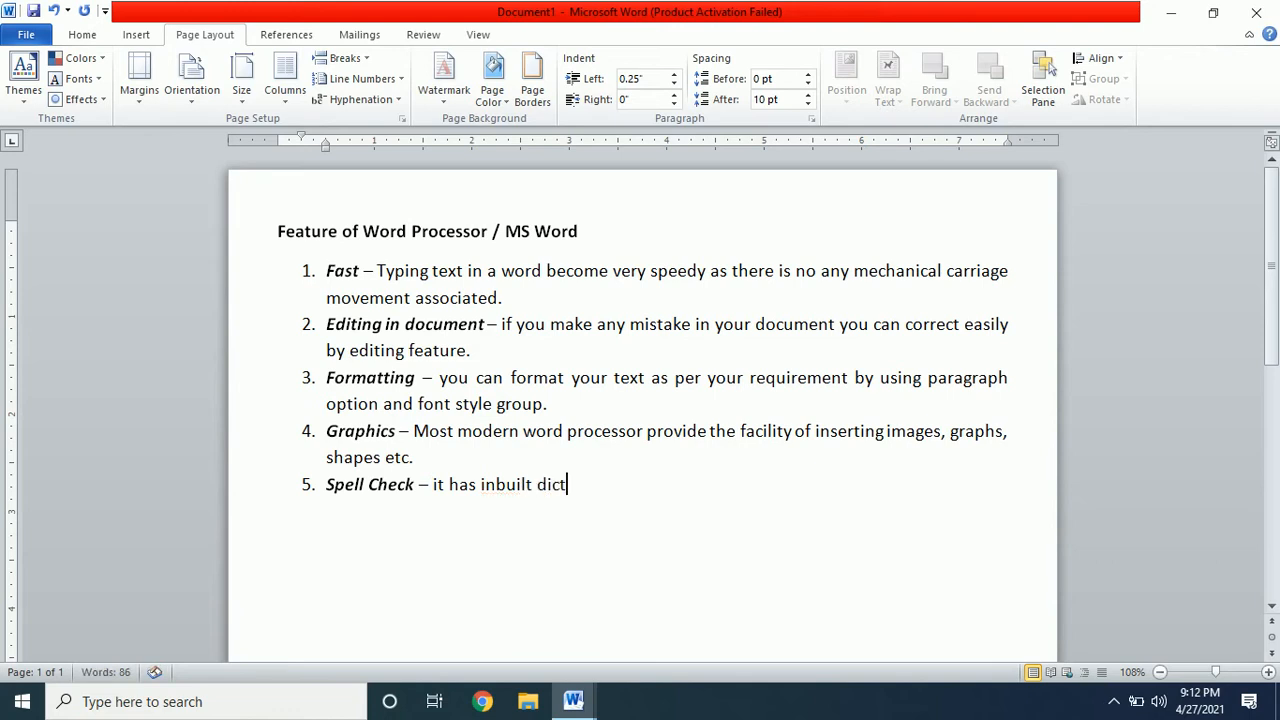
text(ry , and match a)
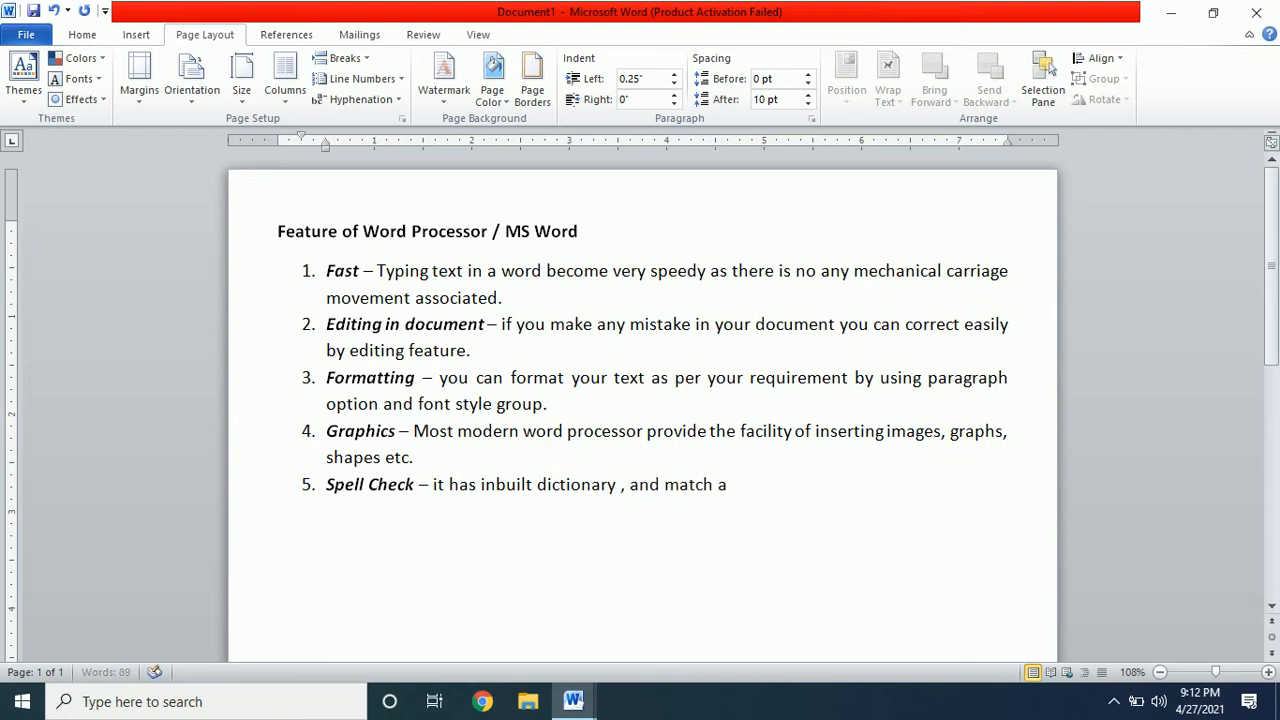
text(ll spelling with e)
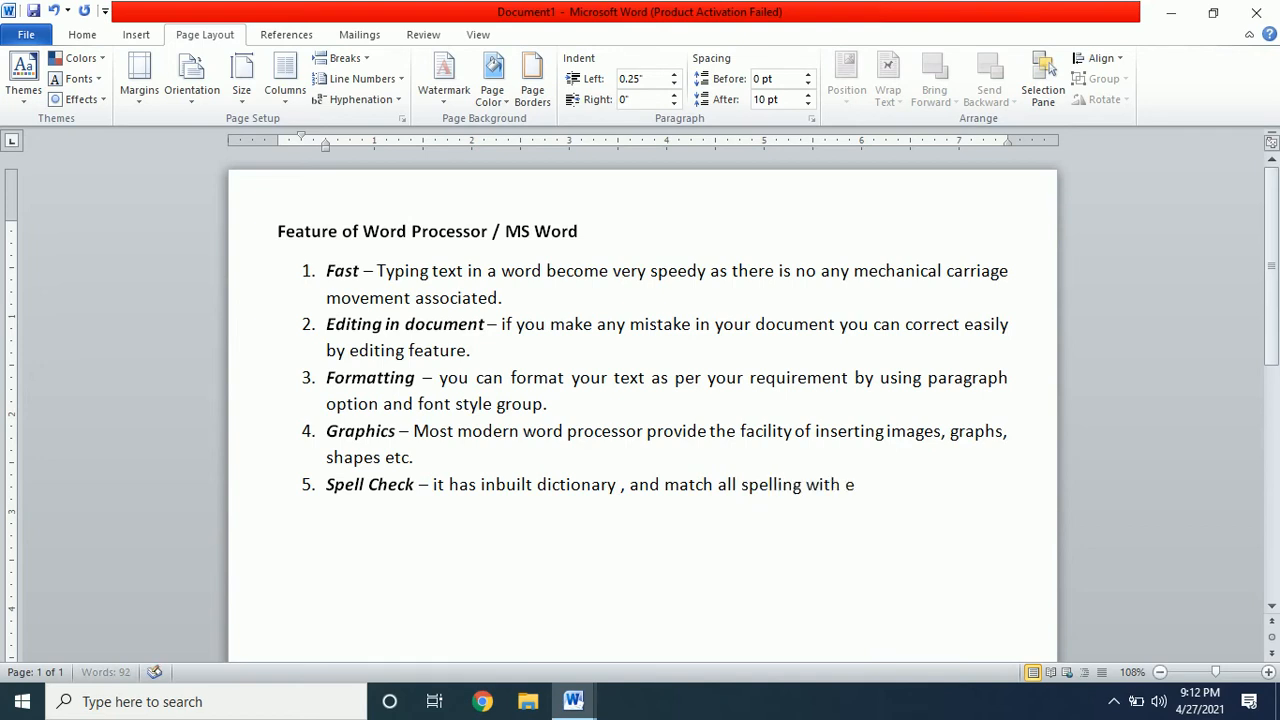
Step: Extend the Spell Check sentence with "existing spelling with"
text(xitin)
key(BackSpace)
key(BackSpace)
text(isting )
text(spell)
text(ing with)
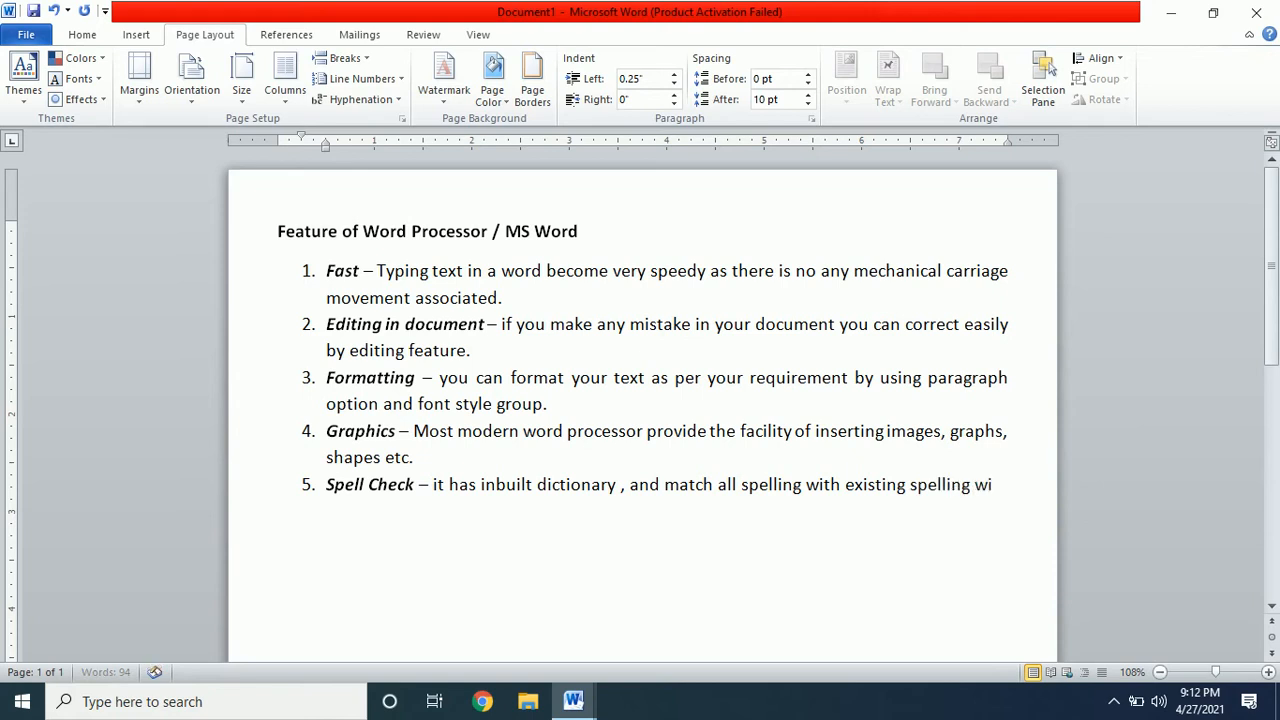
Step: Add the word "dictionary" to the end of the Spell Check item
text( duc)
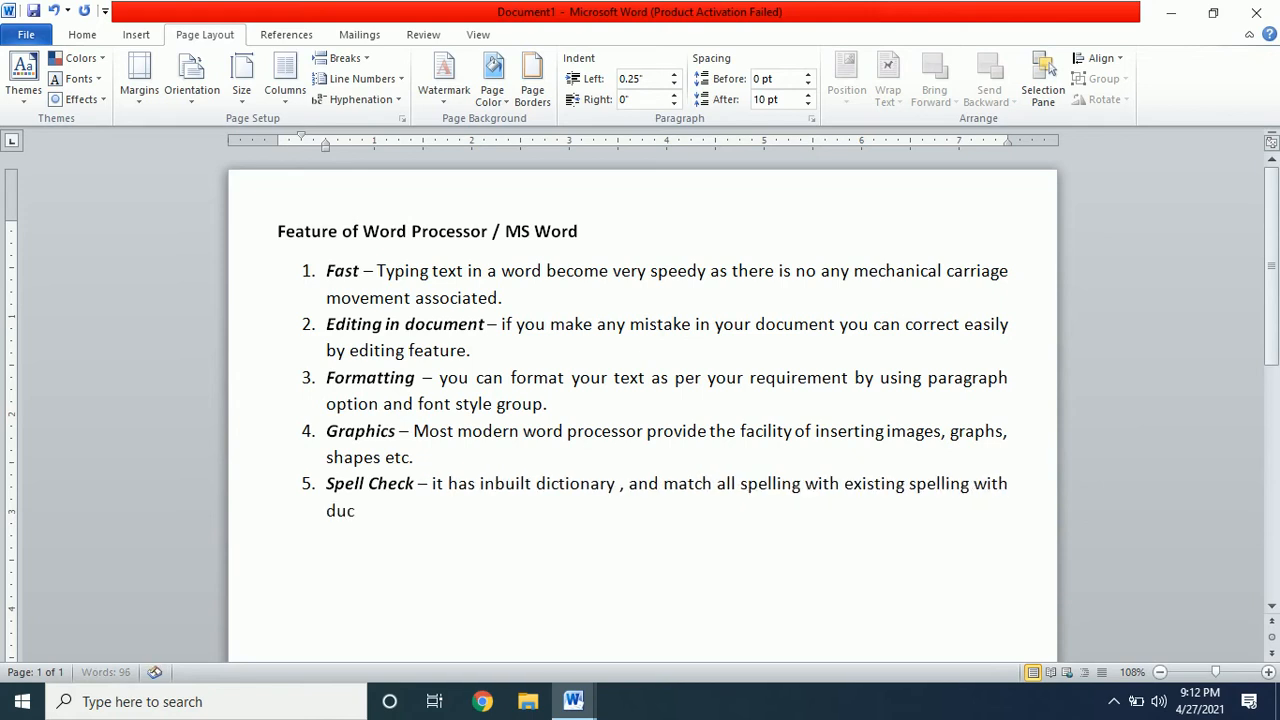
key(BackSpace)
key(BackSpace)
text(c)
key(BackSpace)
text(u)
key(BackSpace)
text(ictu)
key(BackSpace)
text(ionary )
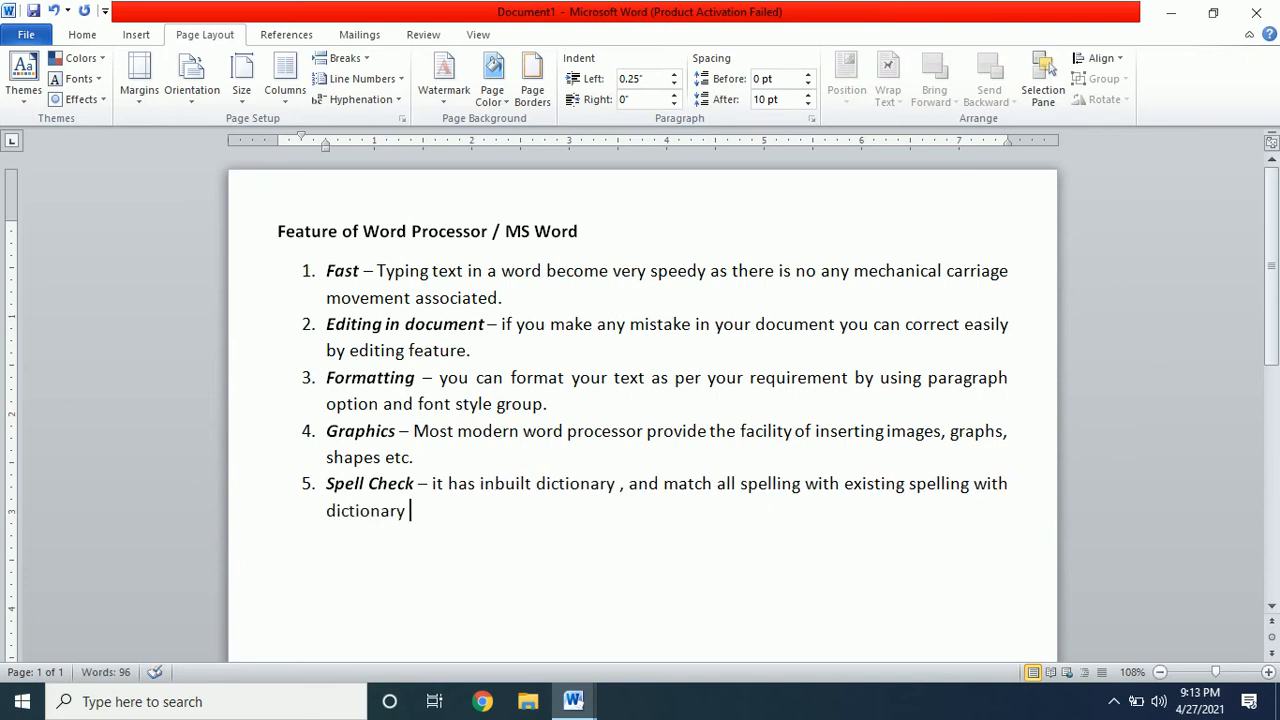
Step: Continue the Spell Check item with "and if there is any mistake it will"
text(and if the)
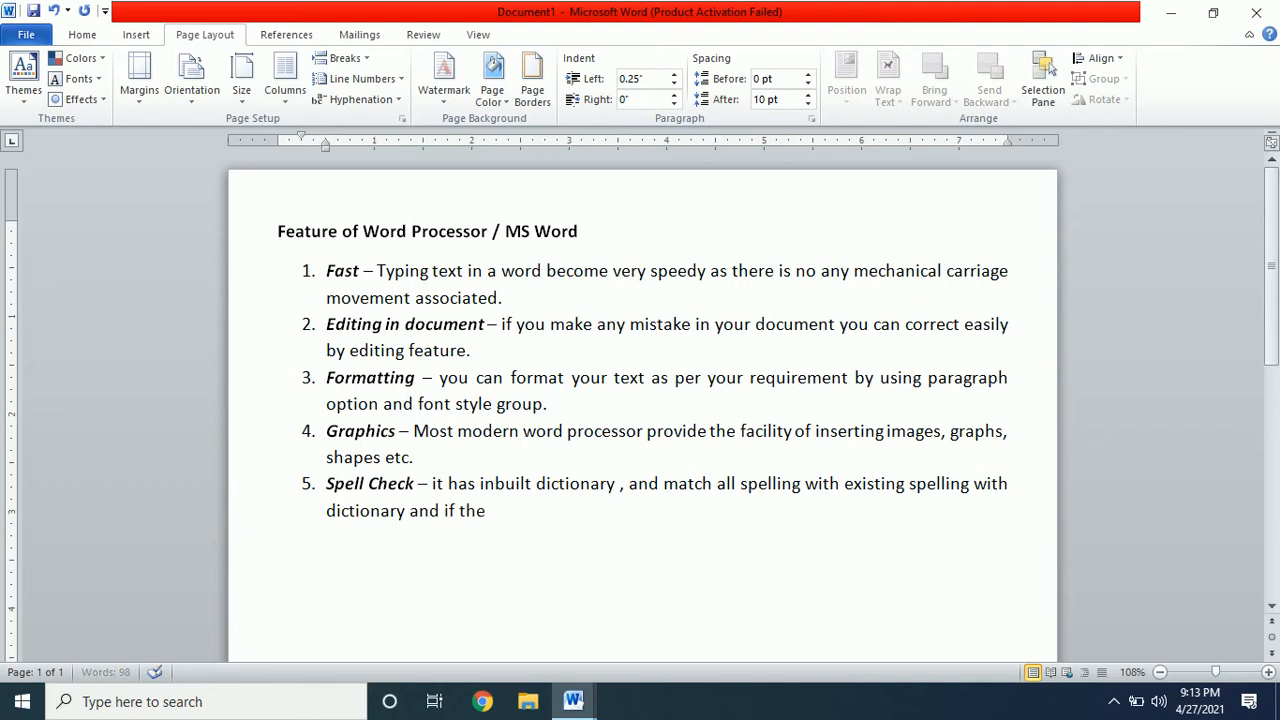
text(re is nay)
key(BackSpace)
key(BackSpace)
text(nay)
key(BackSpace)
key(BackSpace)
key(BackSpace)
text(am)
key(BackSpace)
text(ny mi)
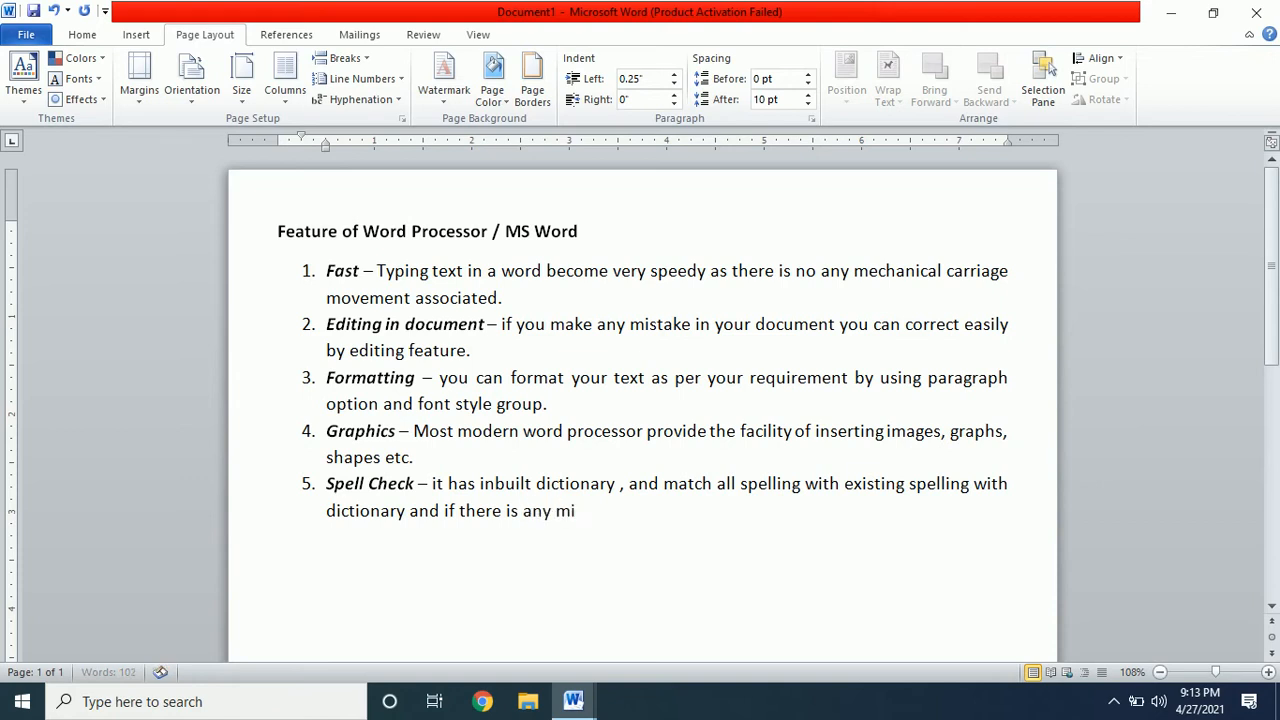
text(stake it will b)
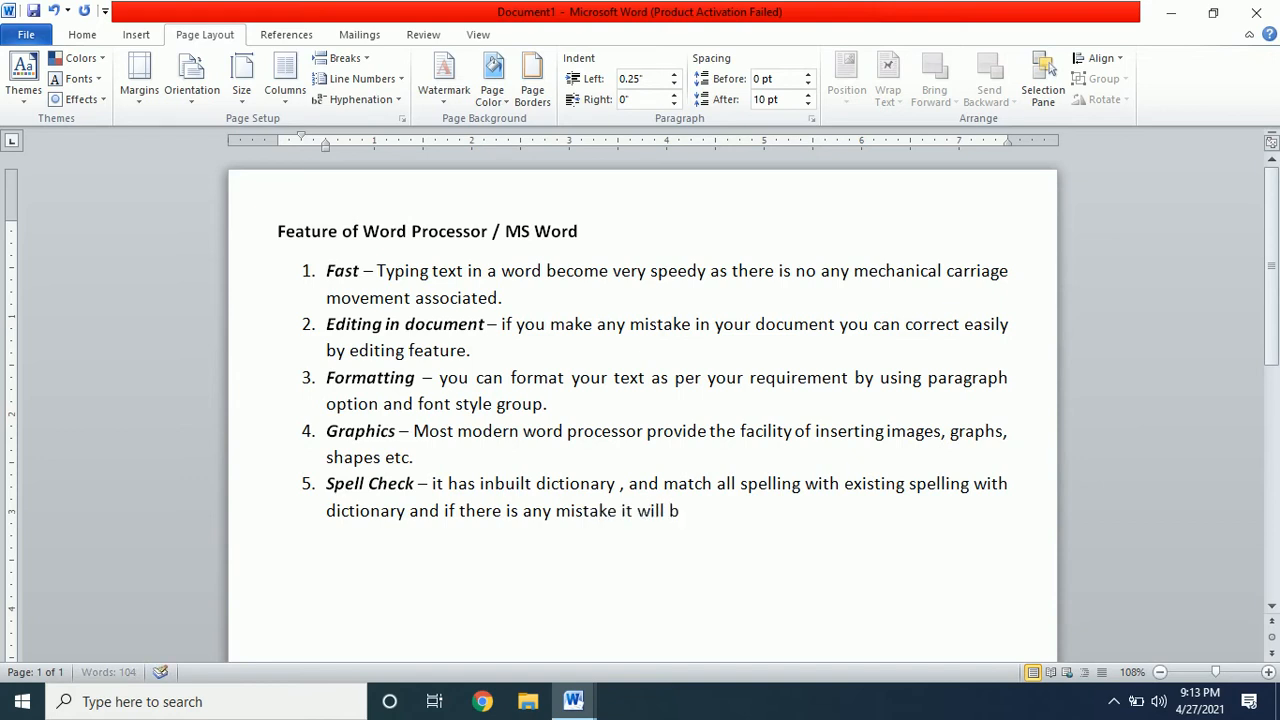
Step: Finish the Spell Check item with "be shown by red wavy line." and remove the space before its comma
text(e shown by red was)
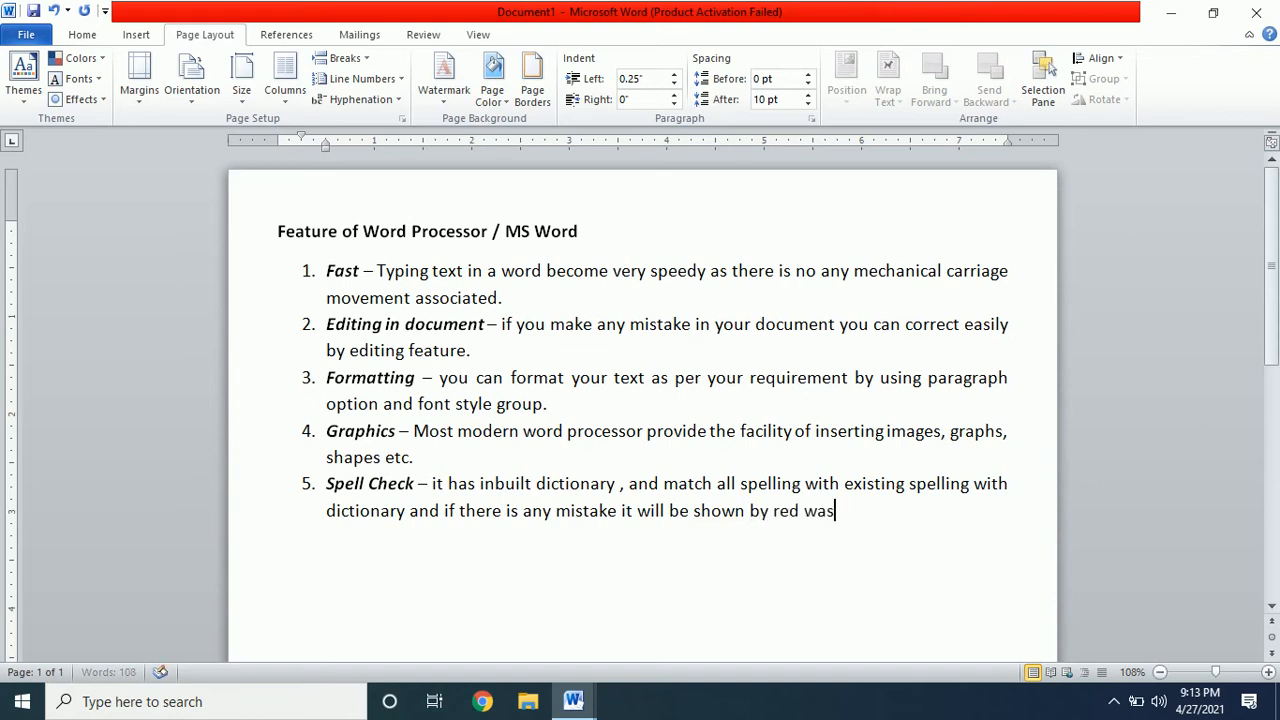
key(BackSpace)
text(vy line.)
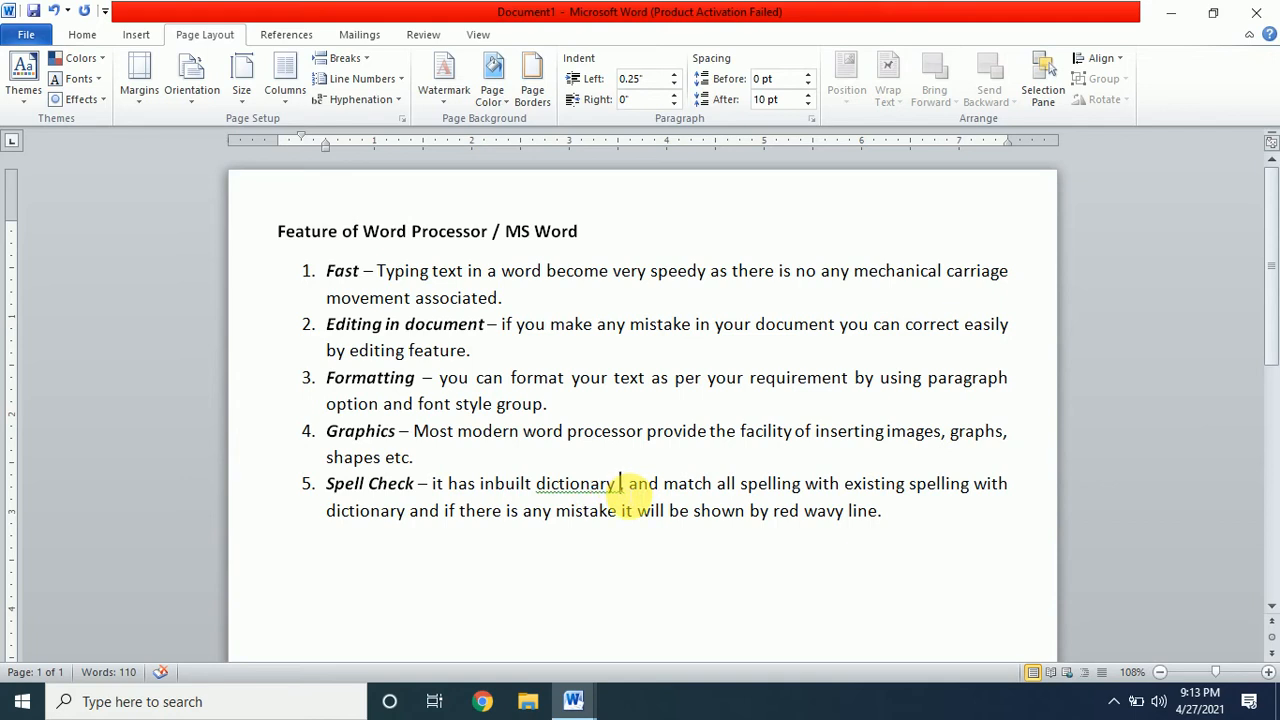
key(BackSpace)
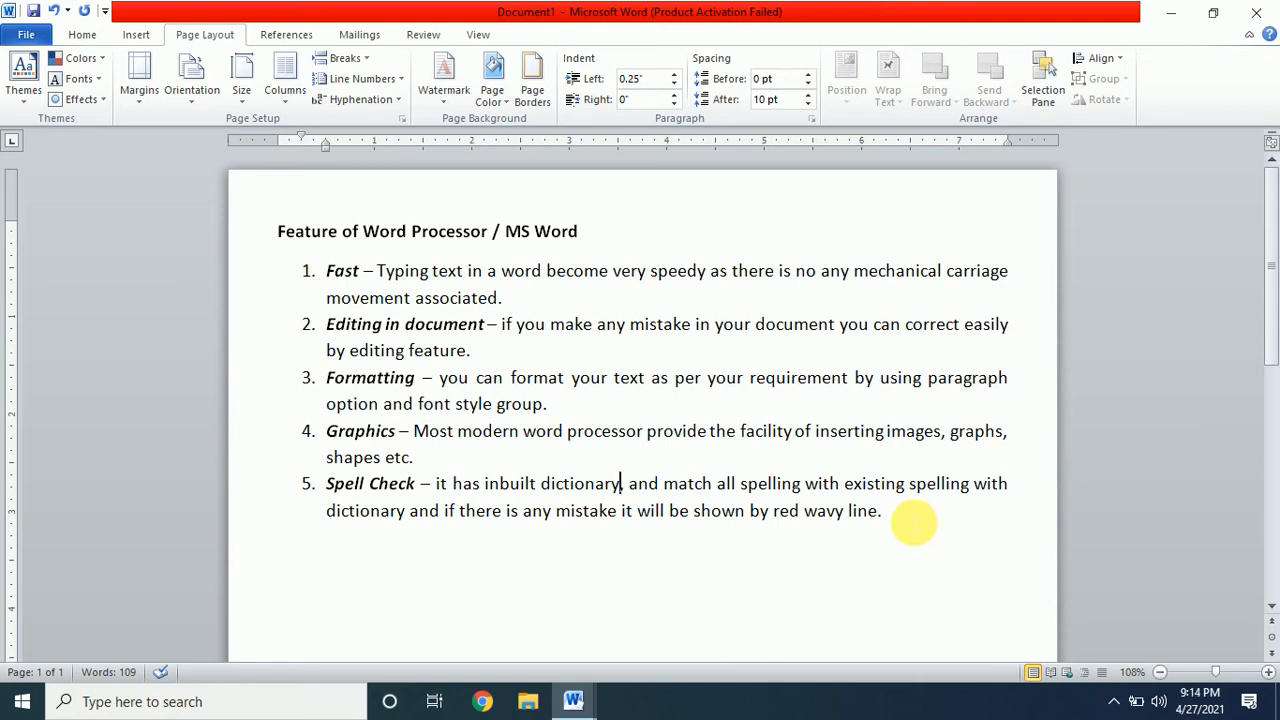
Step: End the numbered list after the fifth item and add the heading line "Non Printing Characters -" below it
click(913, 522)
key(Return)
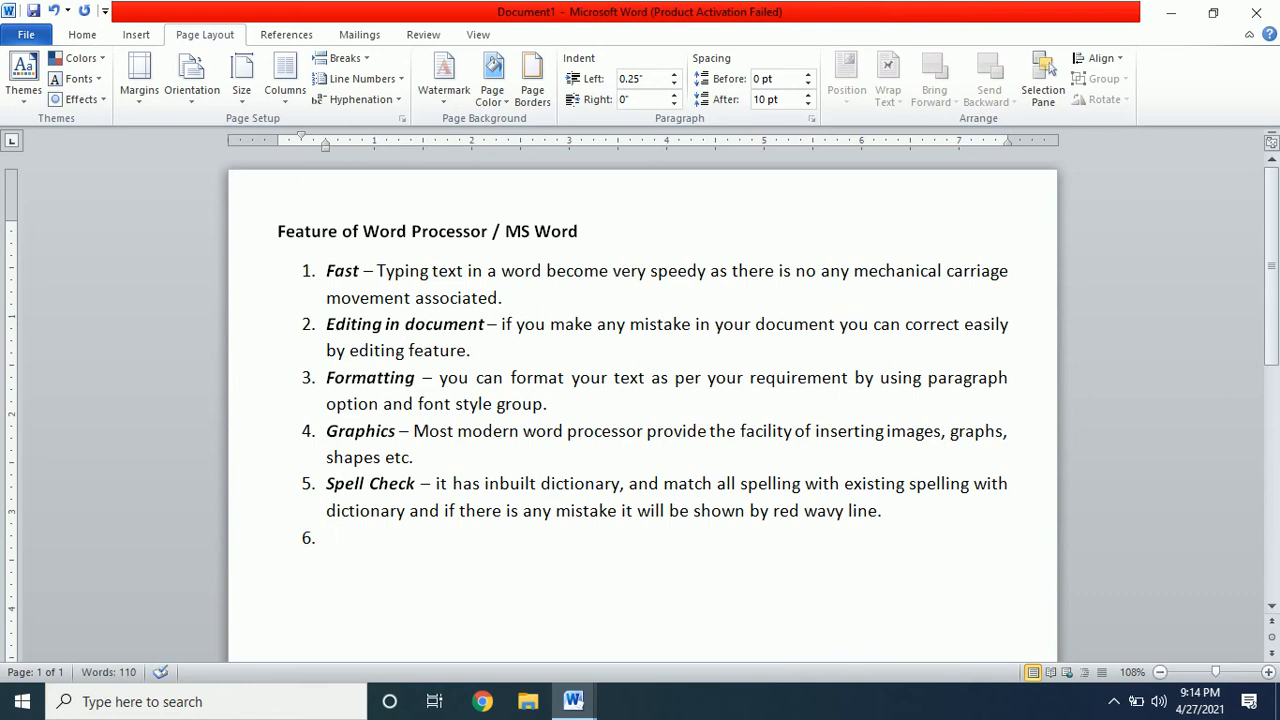
key(Return)
text(No)
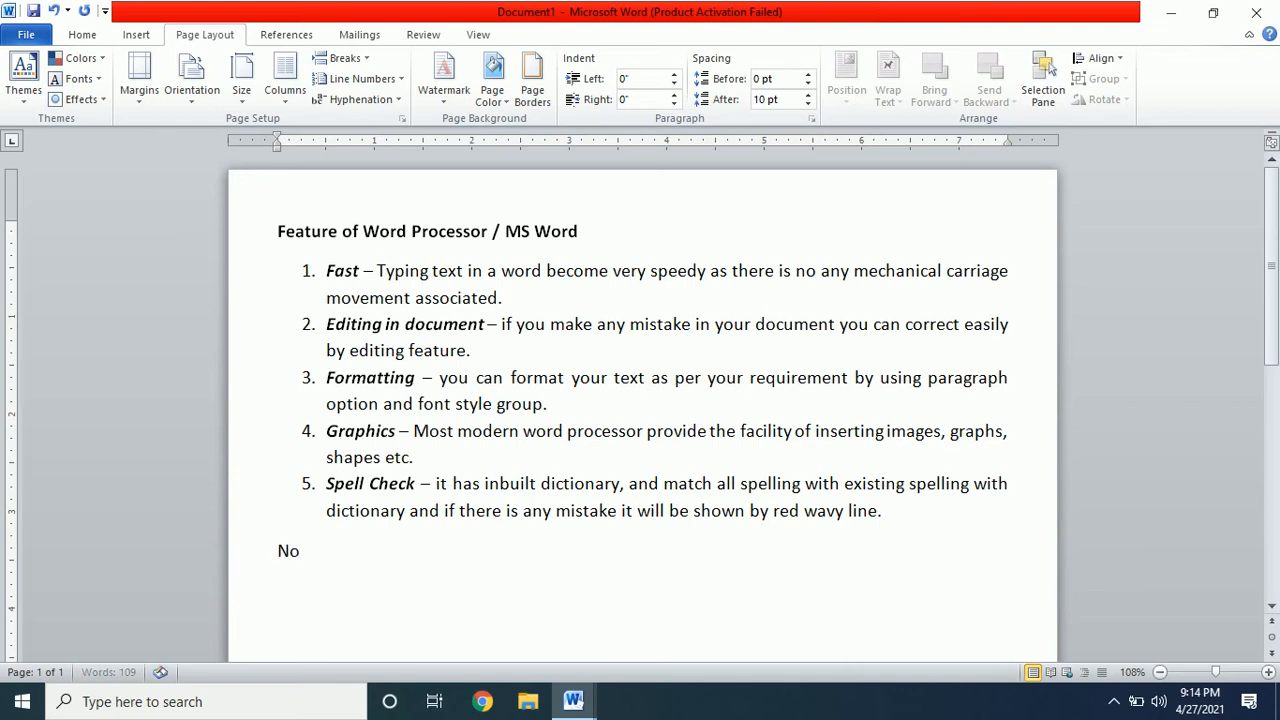
text(n Printing c)
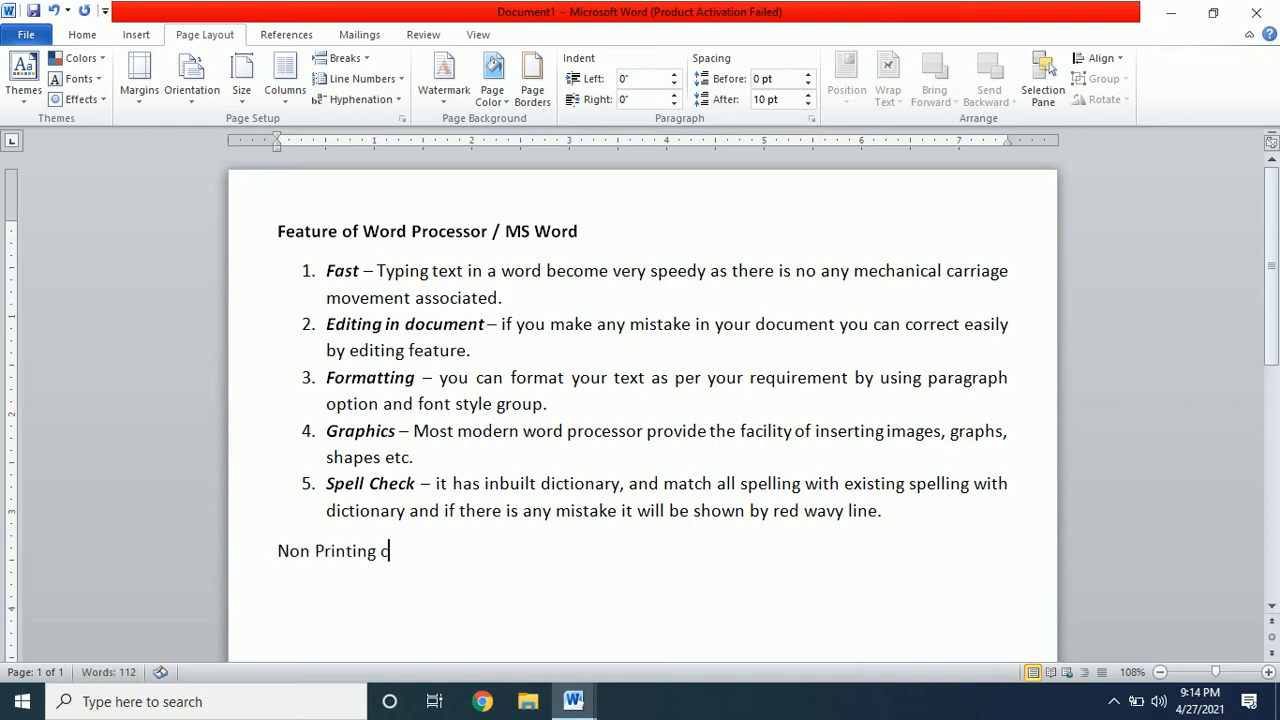
key(BackSpace)
text(Characters -)
Step: Make the "Non Printing Characters -" heading bold, italic and underlined, and start a new paragraph below it
key(shift+Home)
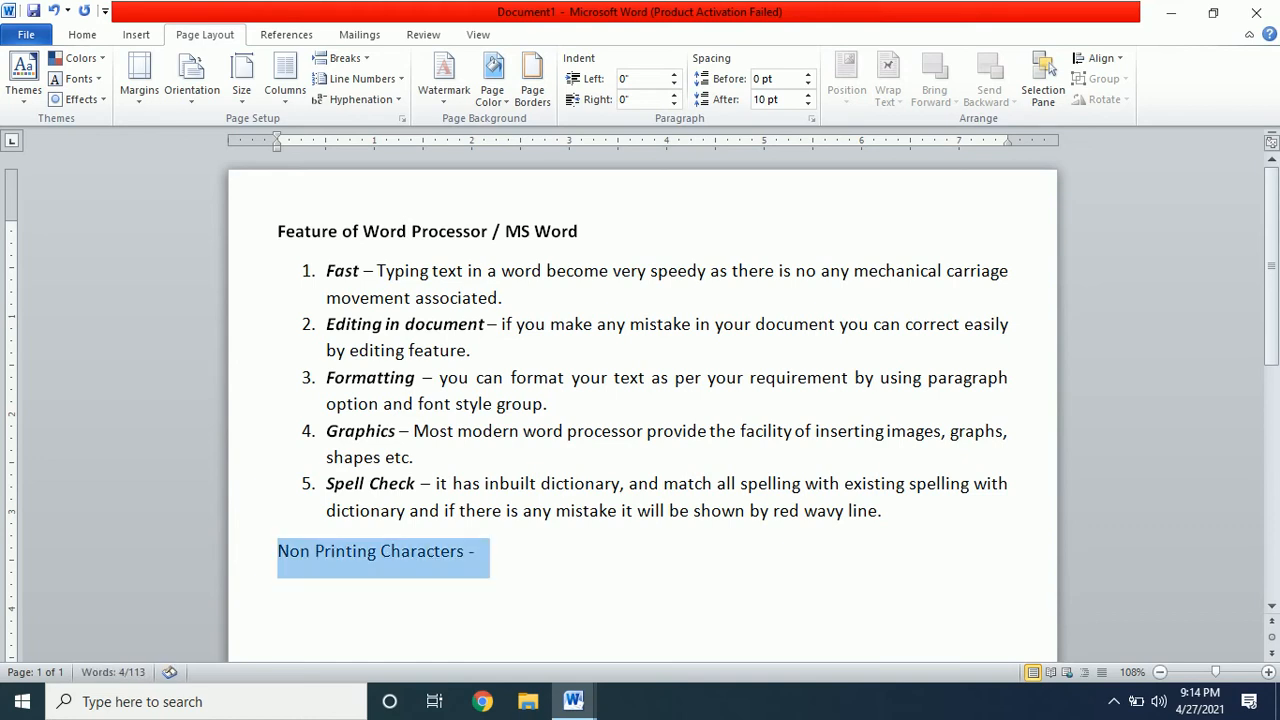
key(ctrl+b)
key(ctrl+i)
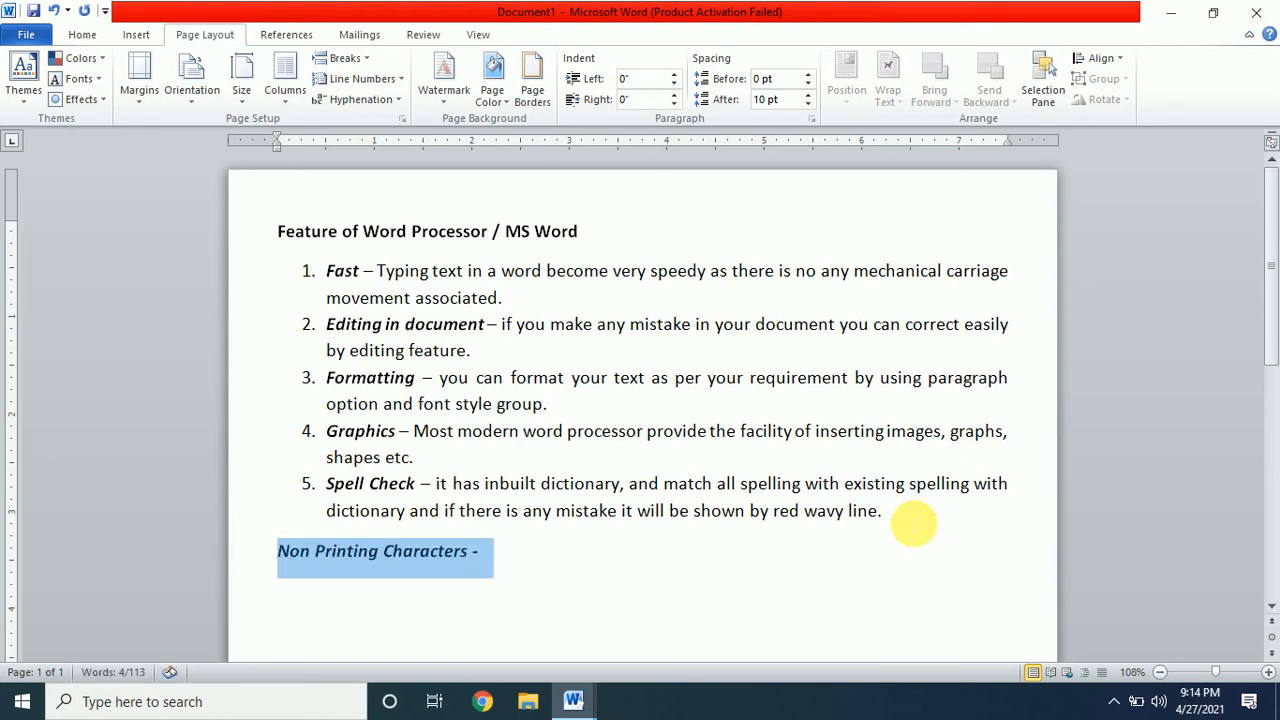
key(ctrl+u)
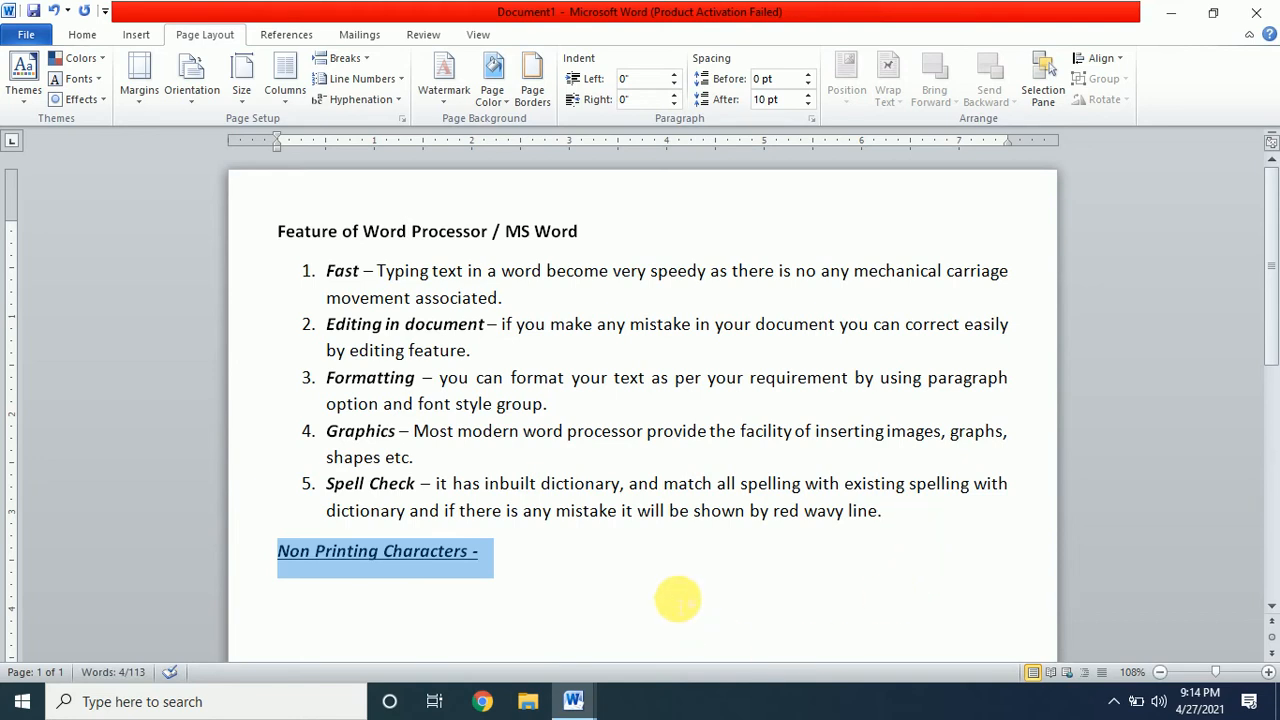
key(End)
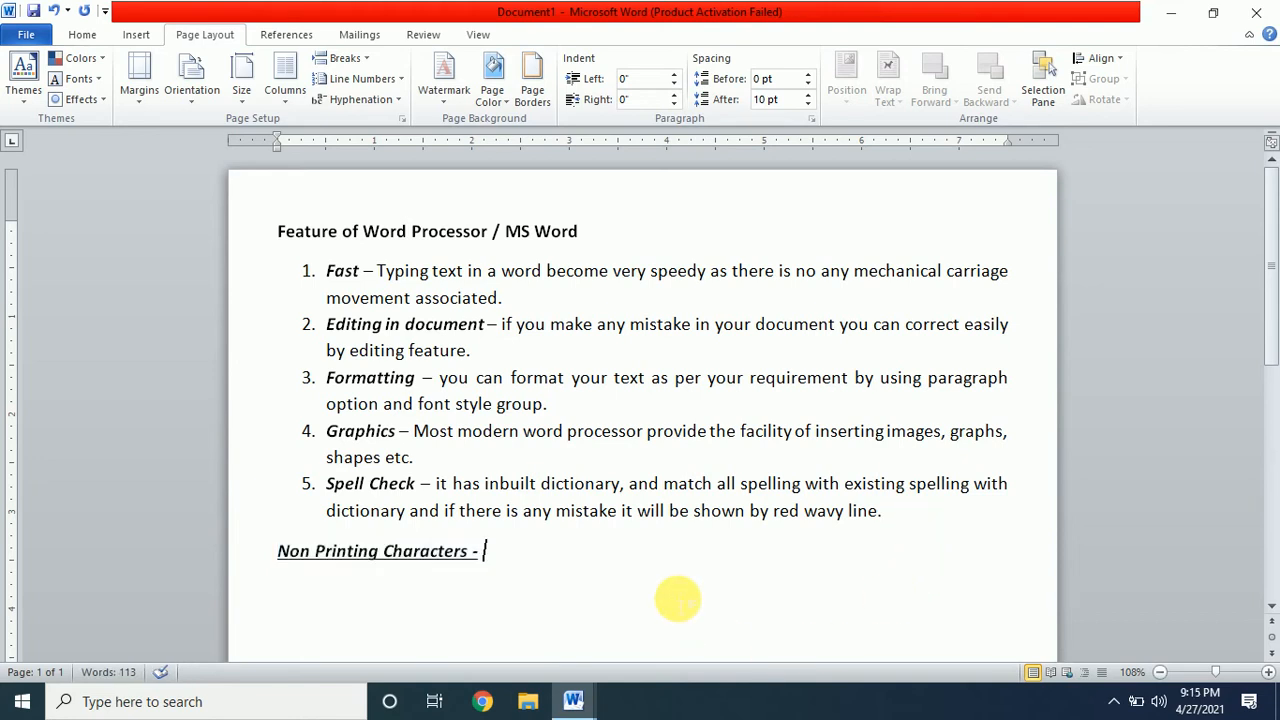
key(Return)
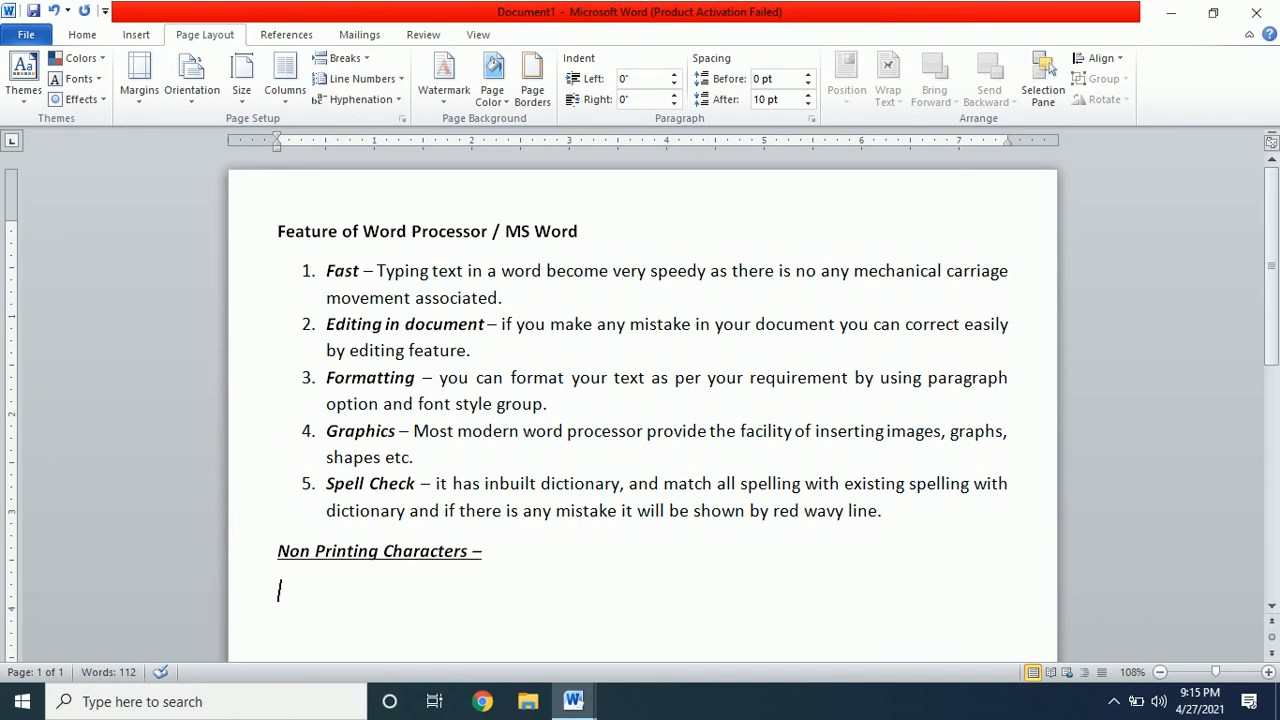
text(Jdjajafjiajreij a)
key(BackSpace)
key(BackSpace)
key(BackSpace)
key(BackSpace)
key(BackSpace)
key(BackSpace)
key(BackSpace)
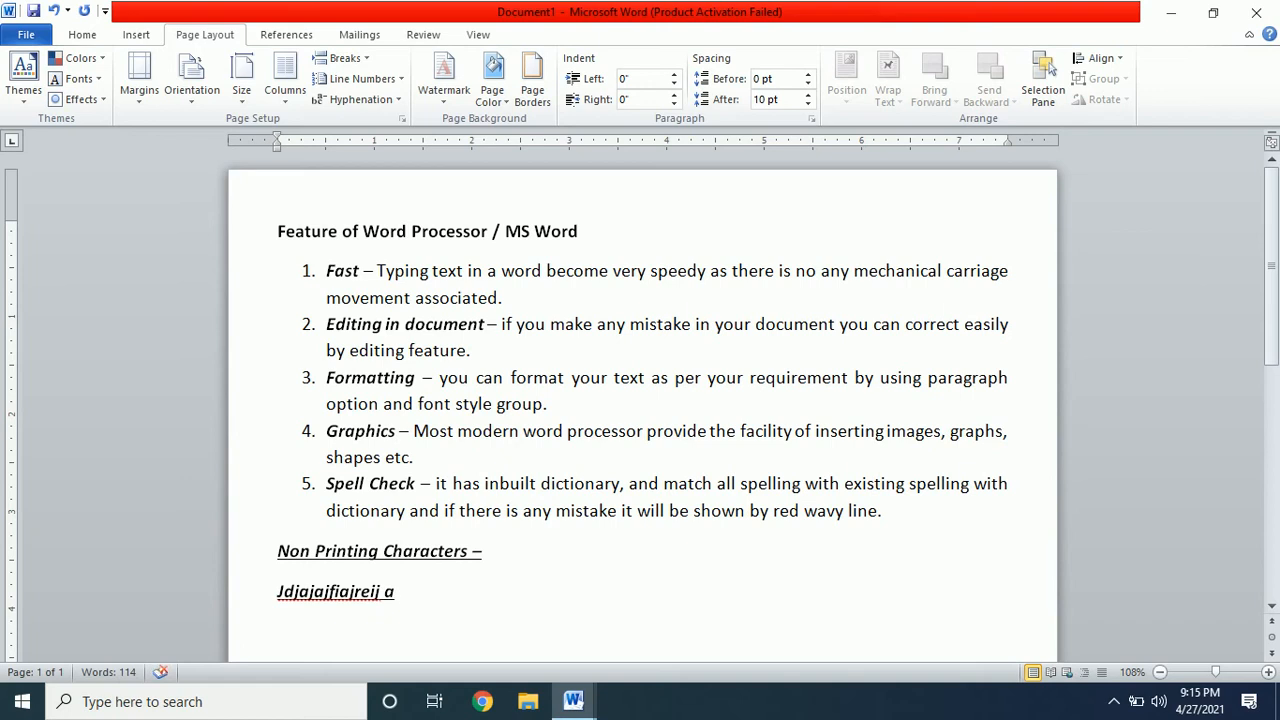
key(BackSpace)
key(BackSpace)
key(BackSpace)
key(BackSpace)
key(BackSpace)
key(BackSpace)
key(BackSpace)
key(BackSpace)
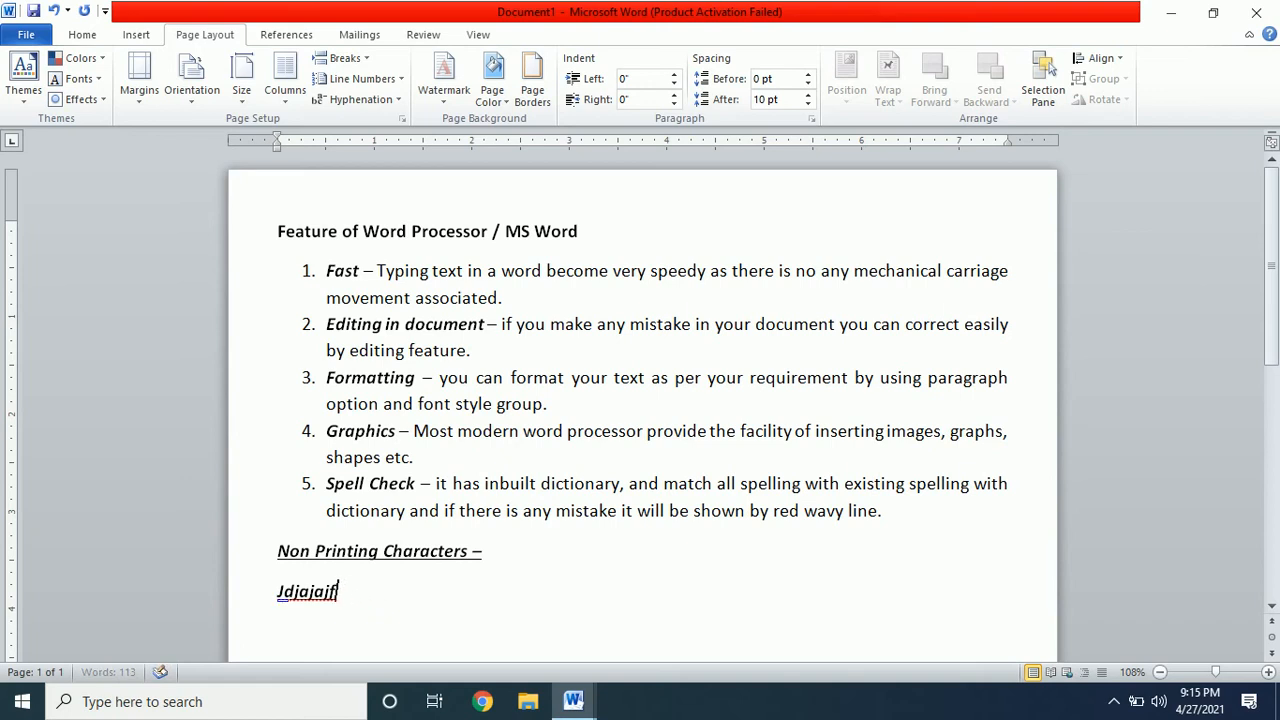
key(BackSpace)
key(BackSpace)
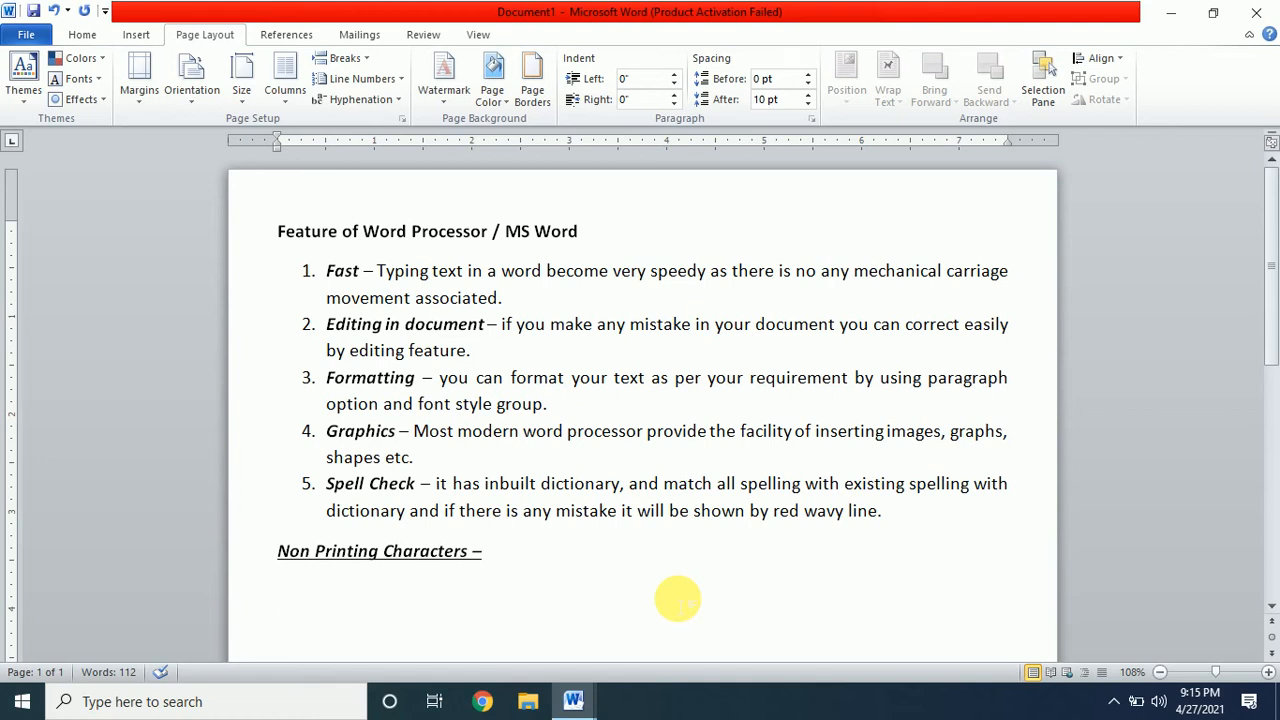
Step: Begin a regular-text paragraph under the Non Printing Characters heading with "Non printing character are those character that"
text(Non )
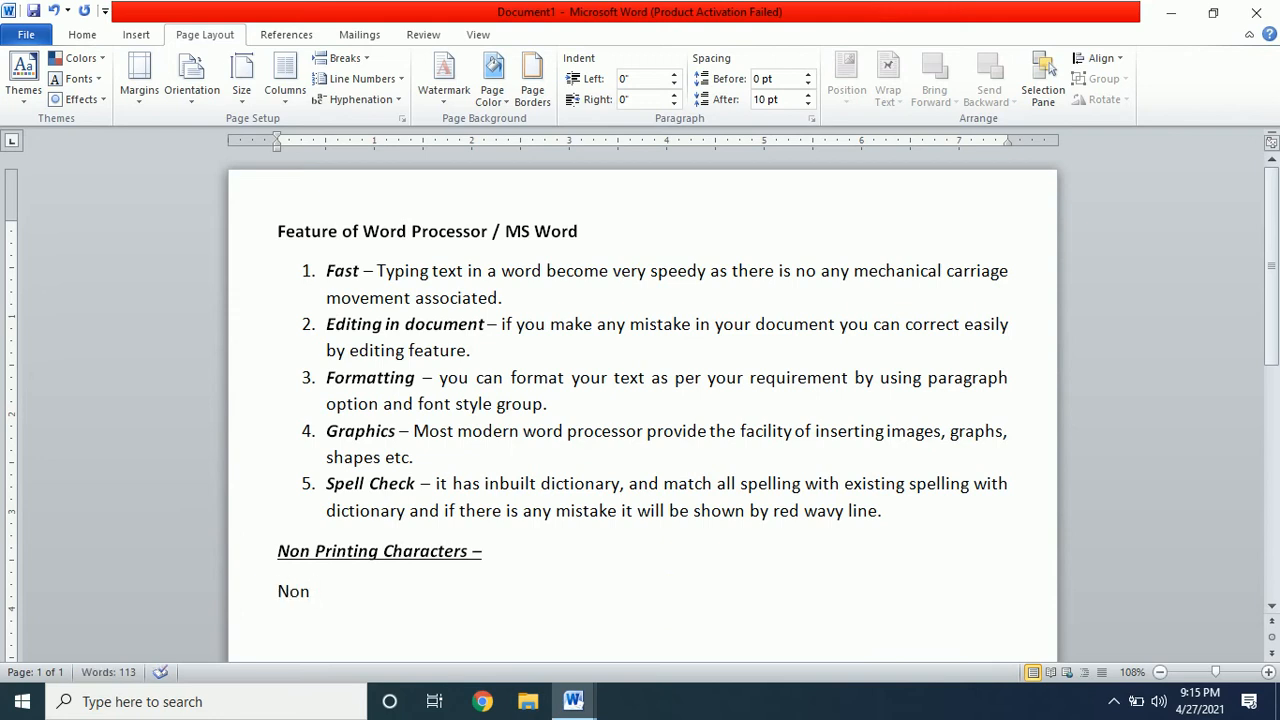
text(r)
key(BackSpace)
text(printing char)
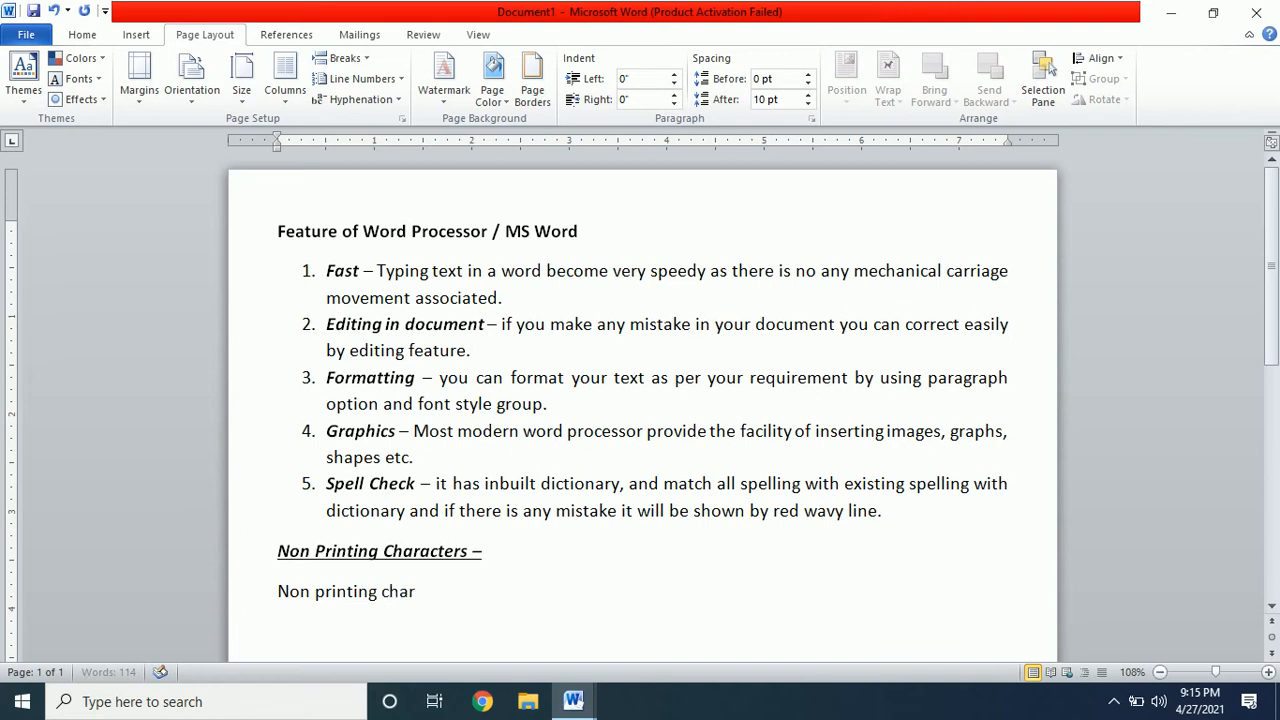
text(acter are those charater)
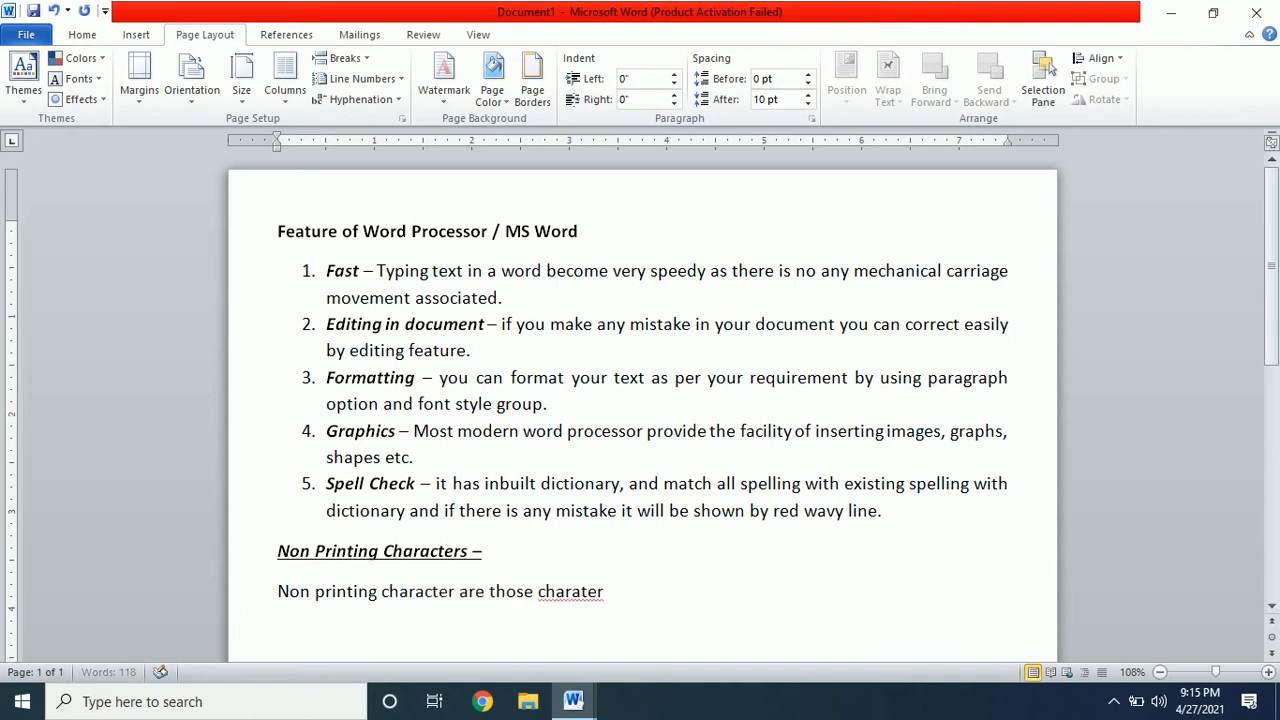
key(BackSpace)
key(BackSpace)
key(BackSpace)
key(BackSpace)
text(acter that )
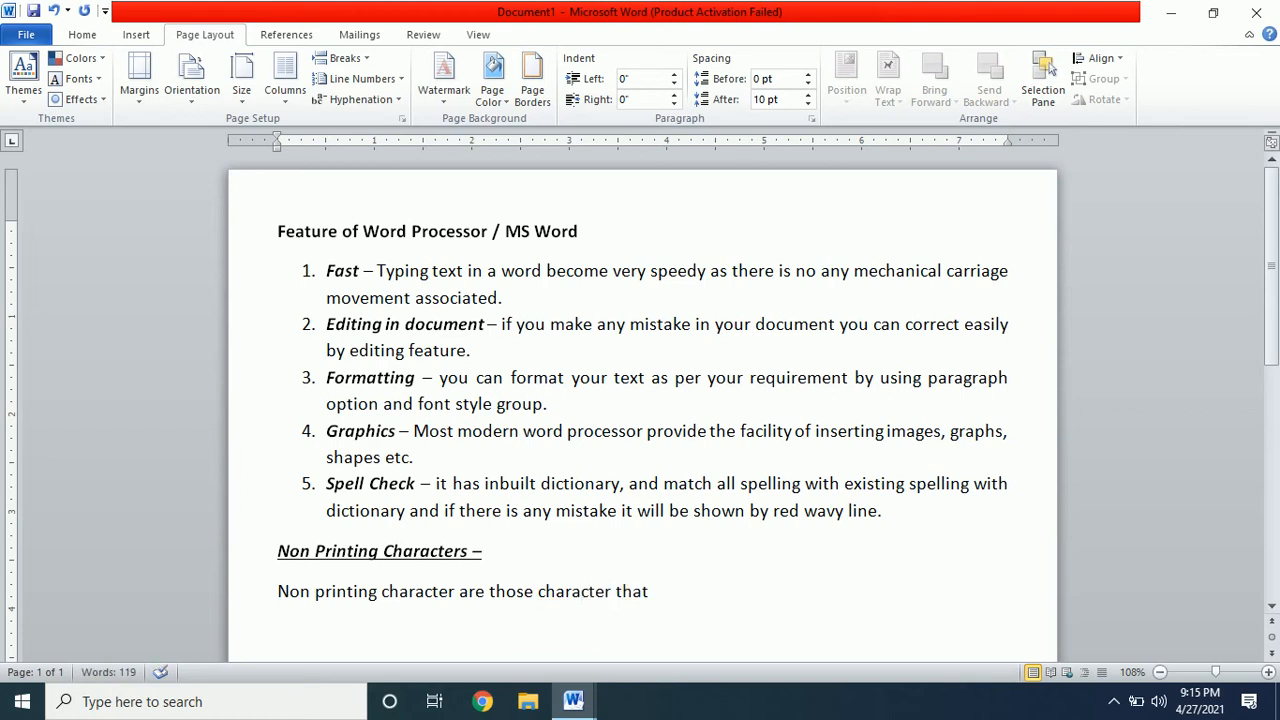
Step: Continue the non-printing characters definition with "is not show over the screen or"
text(is not show)
text(over gthe)
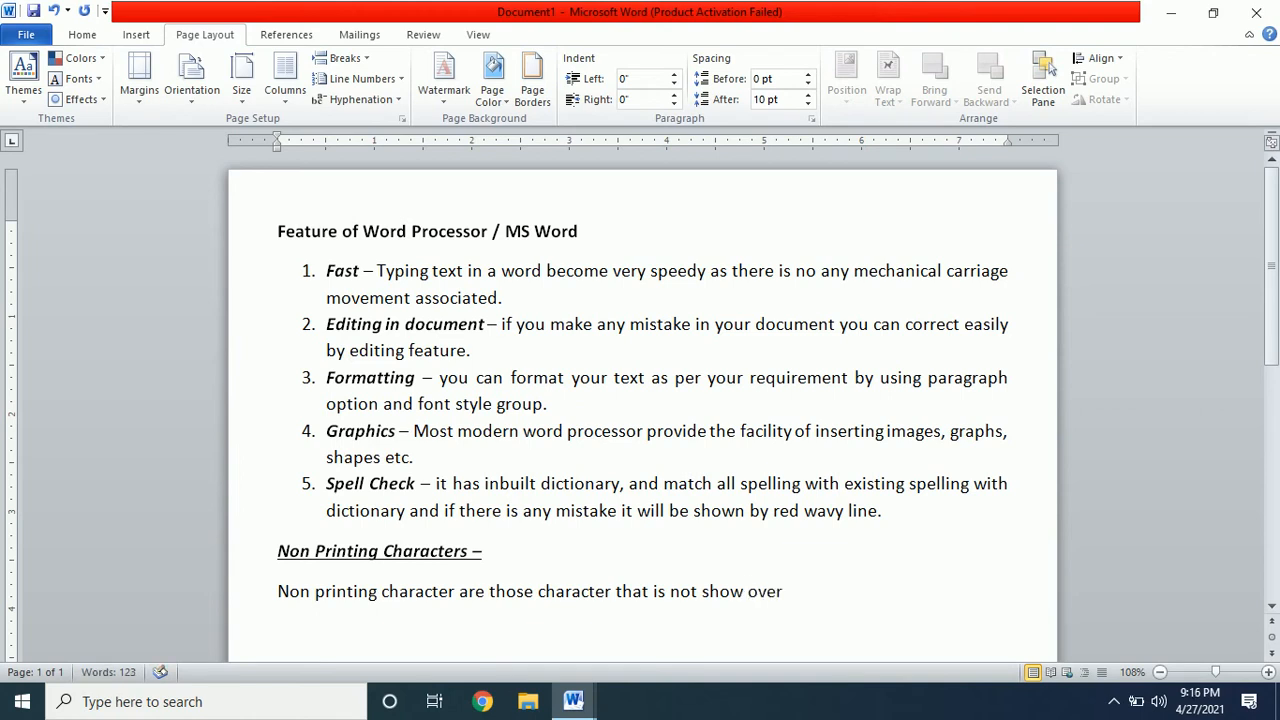
key(BackSpace)
key(BackSpace)
key(BackSpace)
key(BackSpace)
text(te)
key(BackSpace)
text(he screen or )
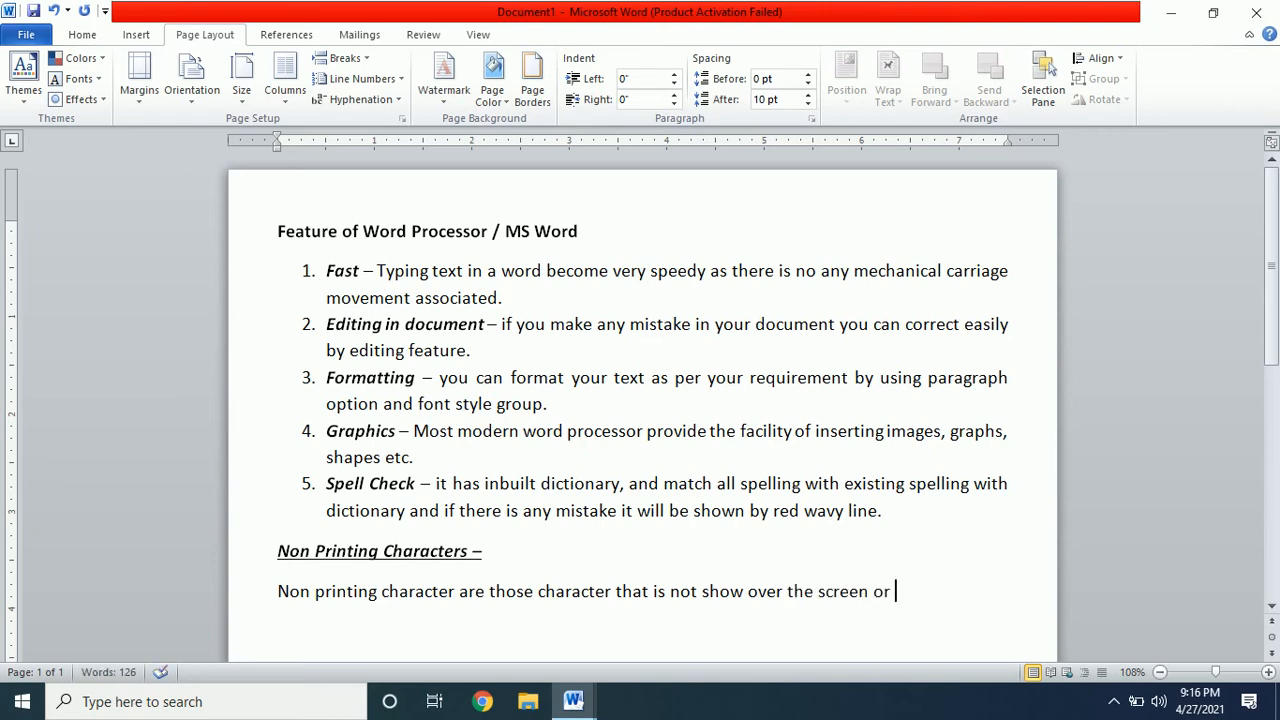
Step: Complete the non-printing characters paragraph with "not printed by a printer . Spacebar, Enter key and Tab Key etc"
text(not printed by a )
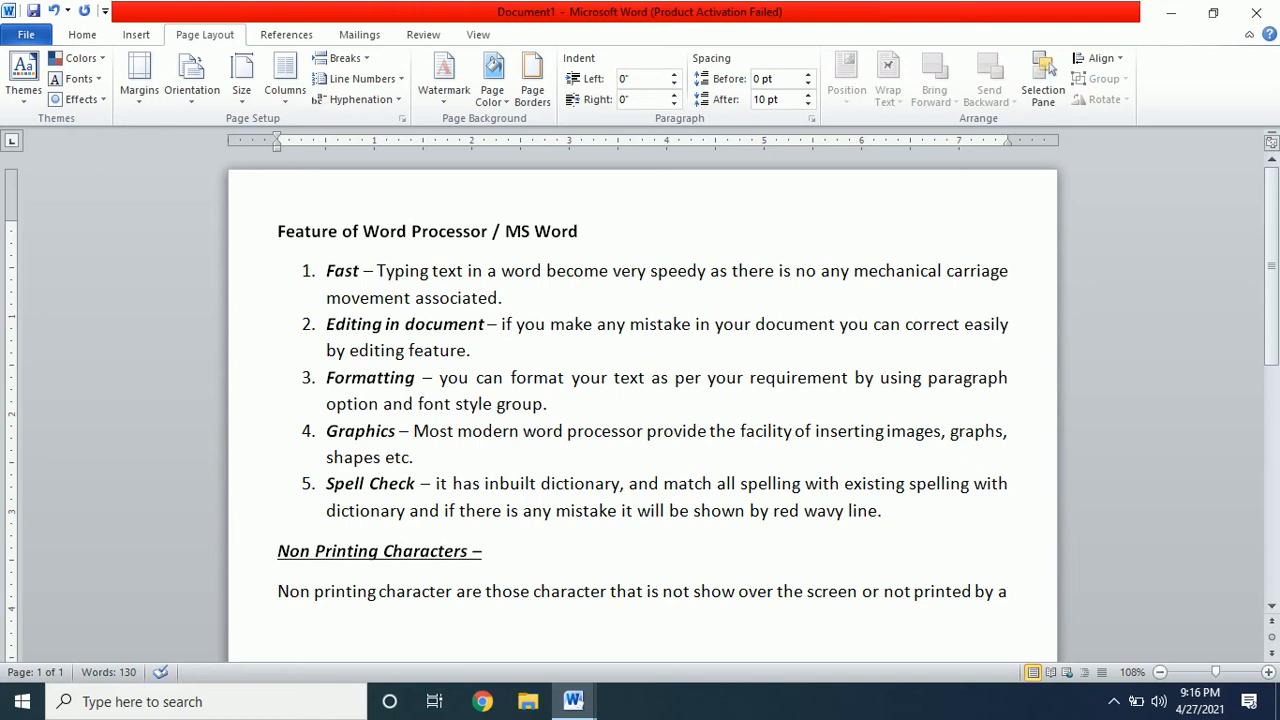
text(printer .)
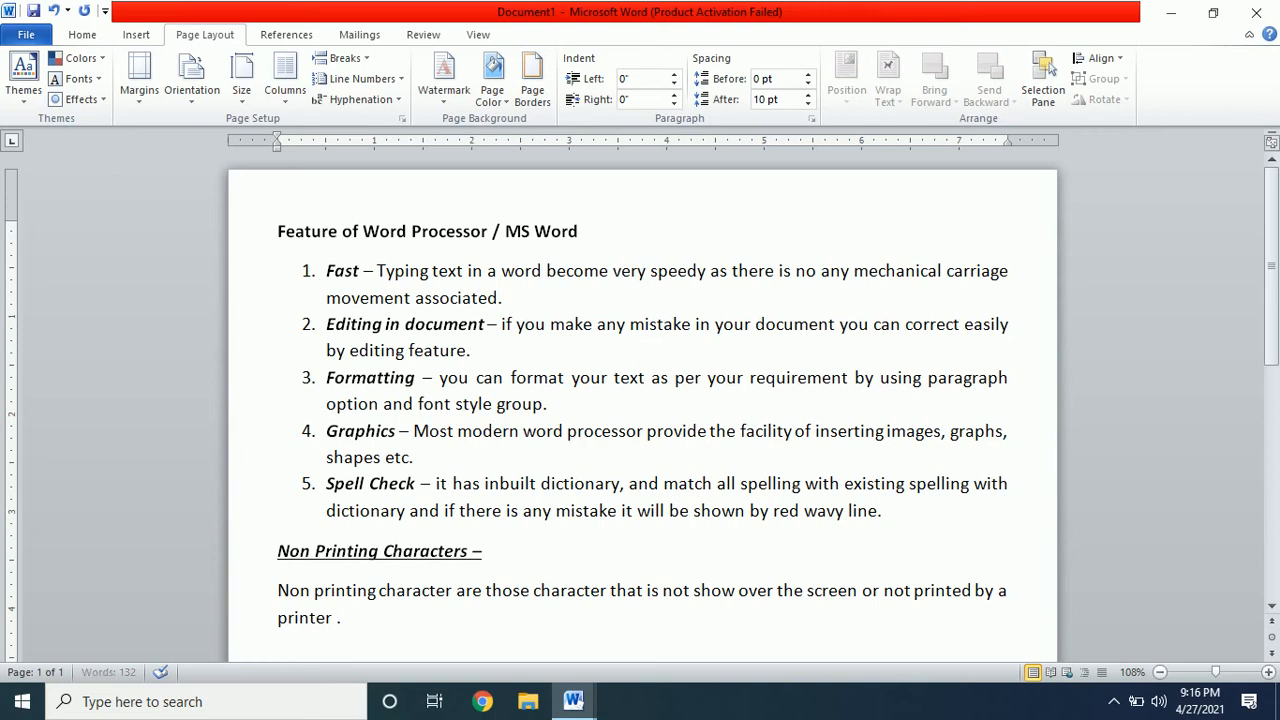
text(Spacebar, )
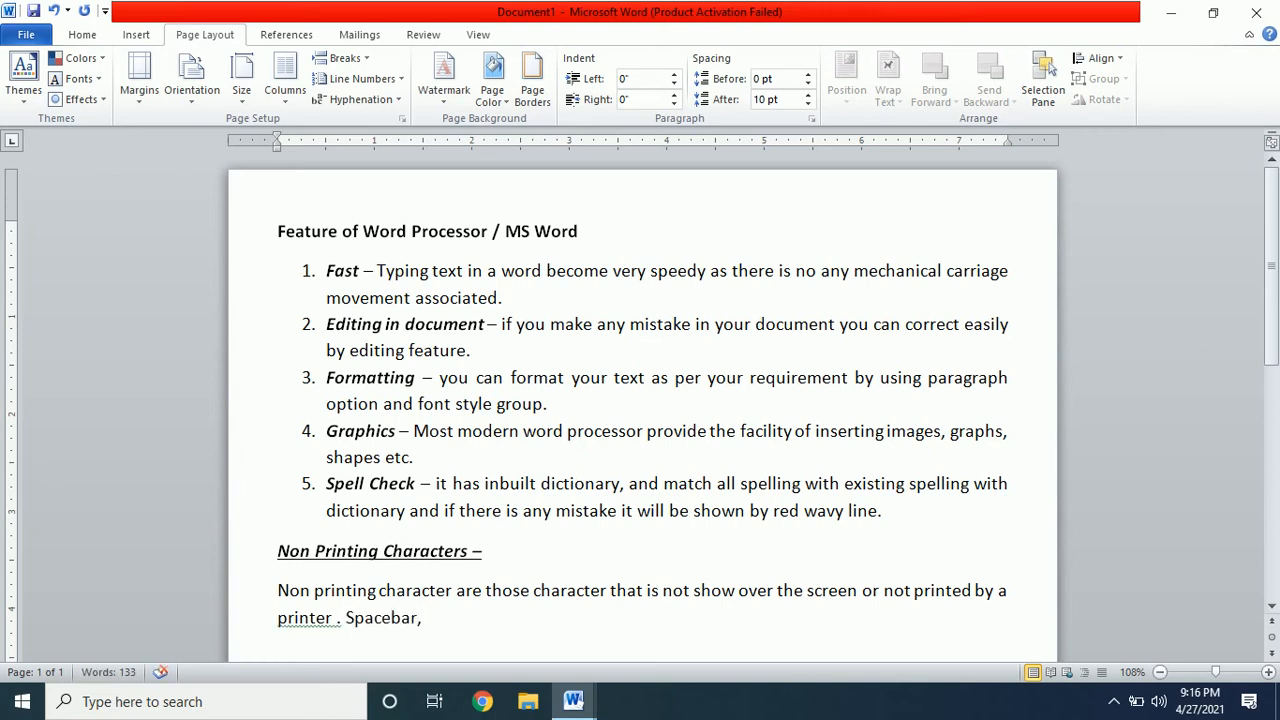
text(Enter key and a)
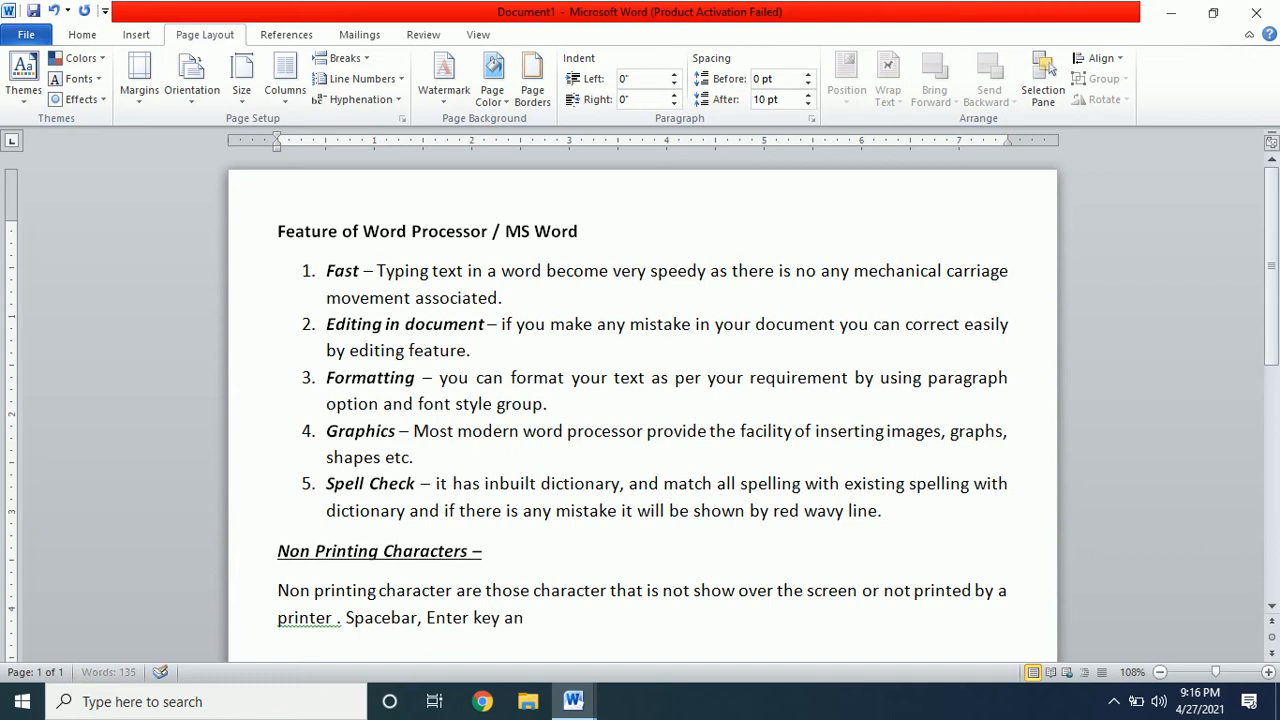
key(BackSpace)
text(Tab I)
key(BackSpace)
key(BackSpace)
text(Keu)
key(BackSpace)
text(y etc)
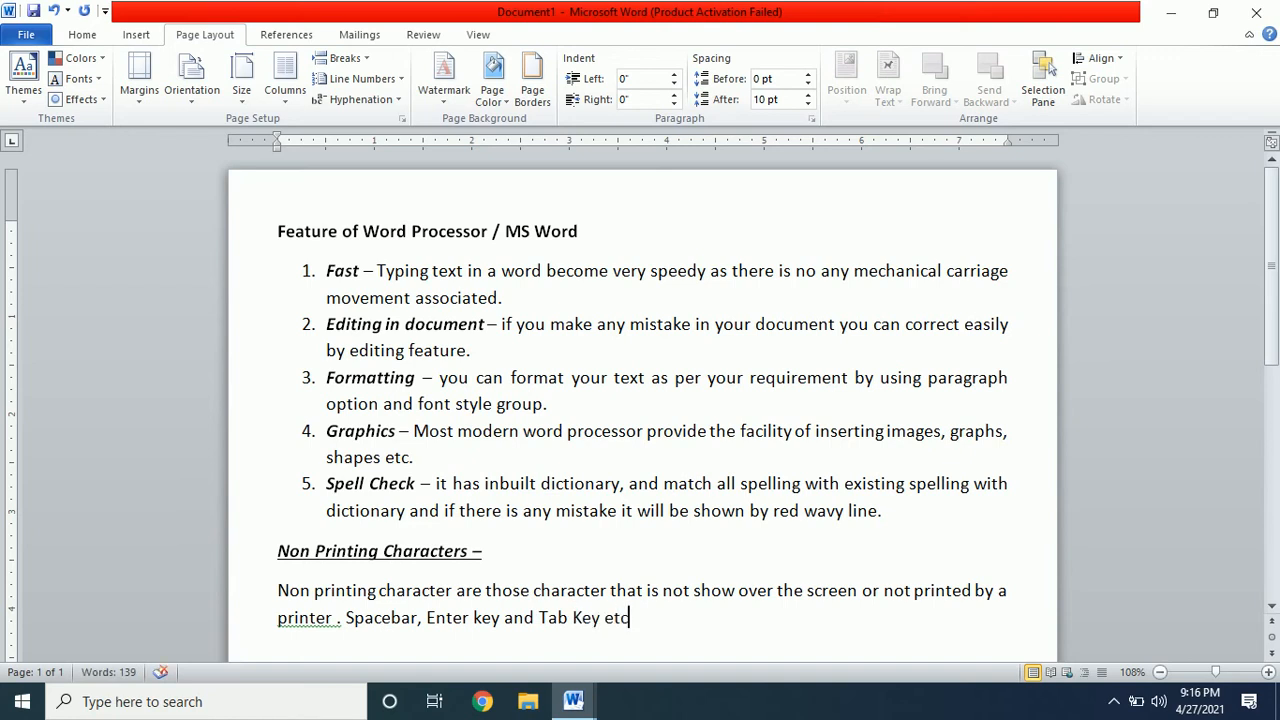
Step: Show the document's formatting marks and enlarge the view to 140% with the page's beginning in sight
key(alt+Tab)
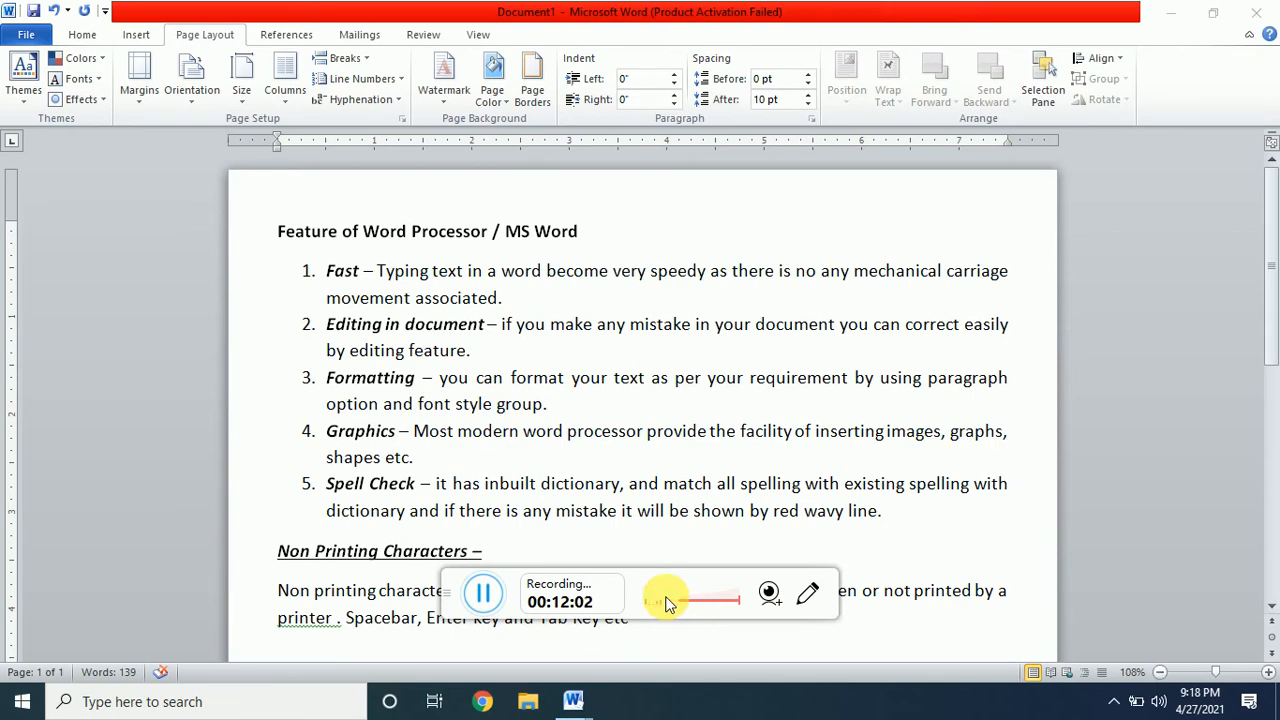
click(84, 35)
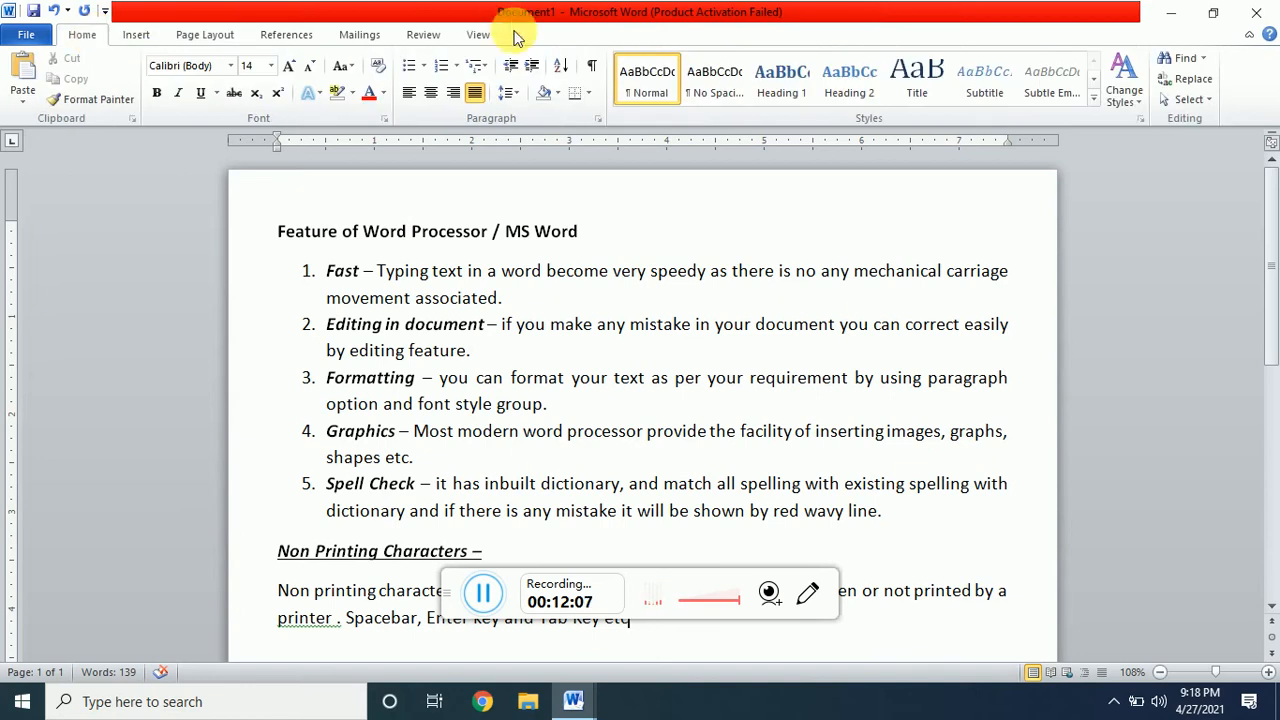
click(594, 66)
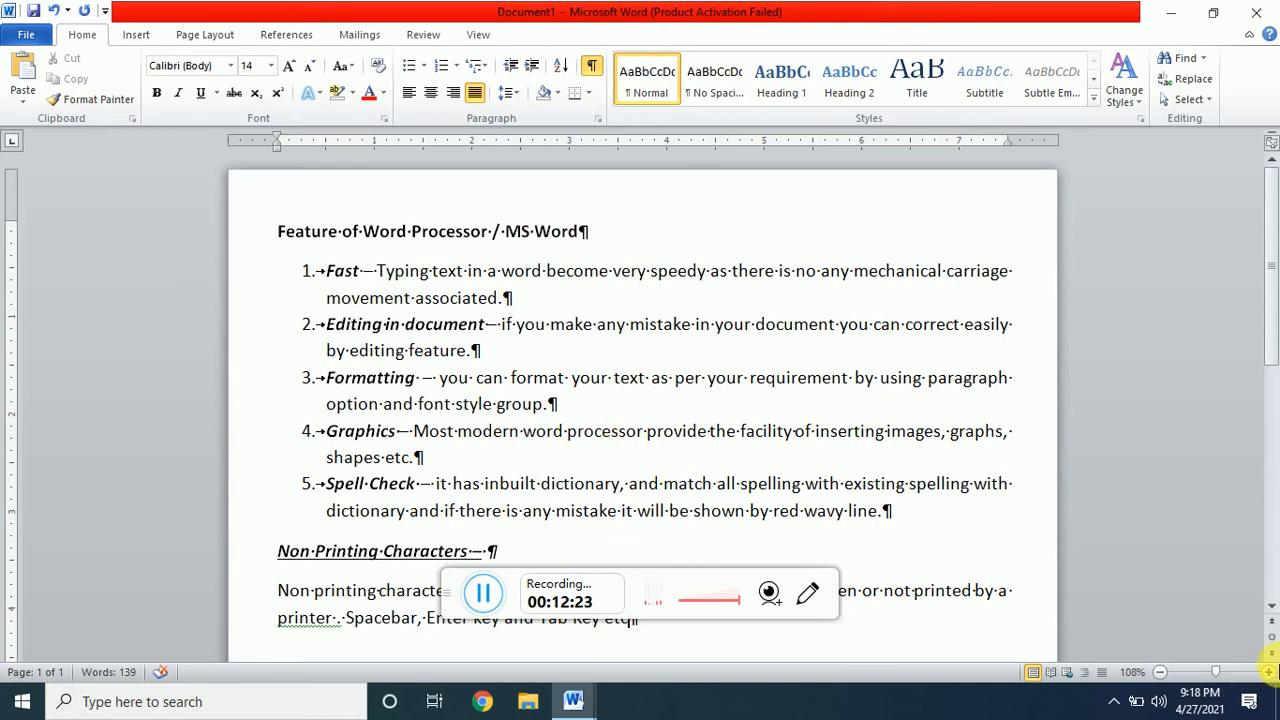
click(1268, 673)
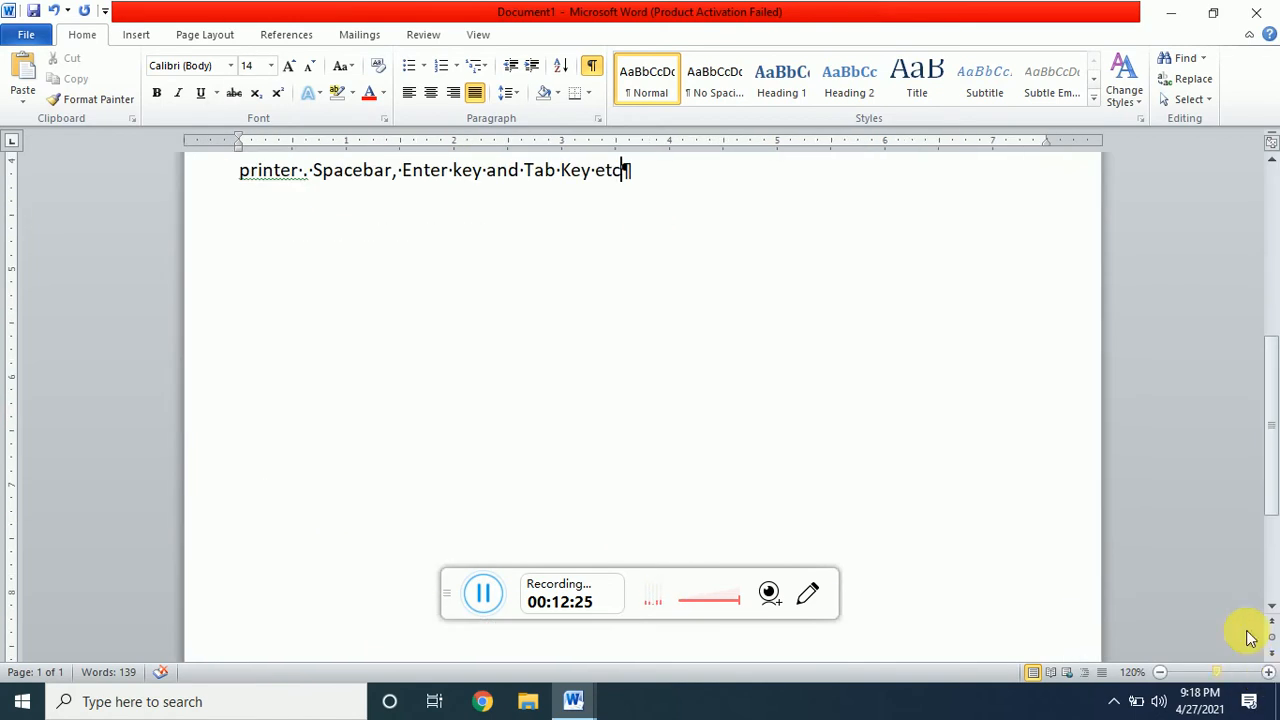
drag(1272, 451, 1270, 318)
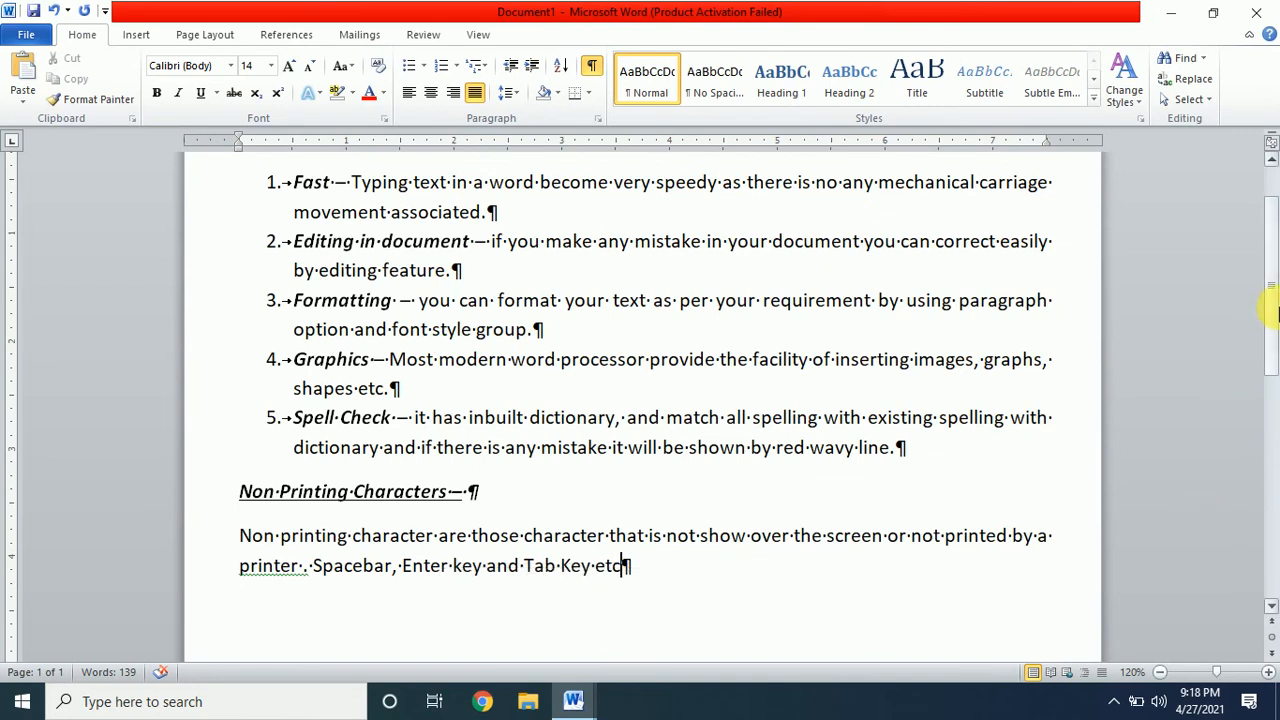
scroll(1277, 326, up, 2)
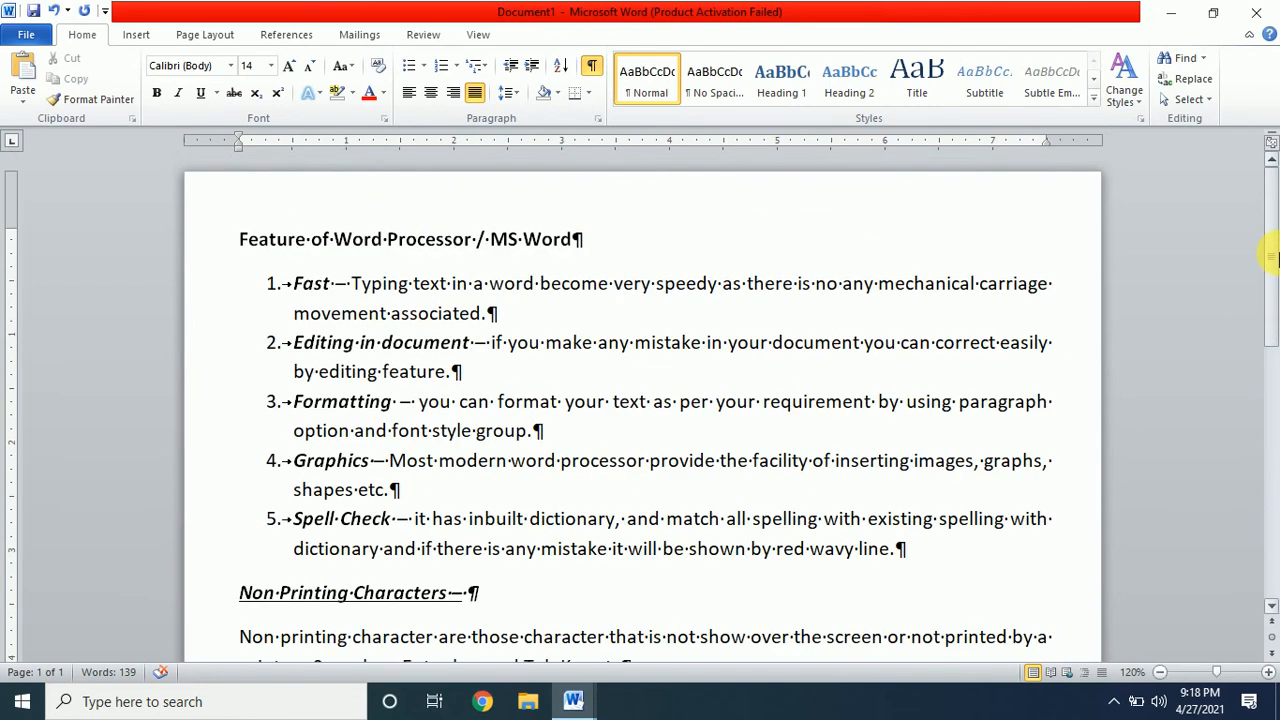
click(1268, 672)
click(1268, 672)
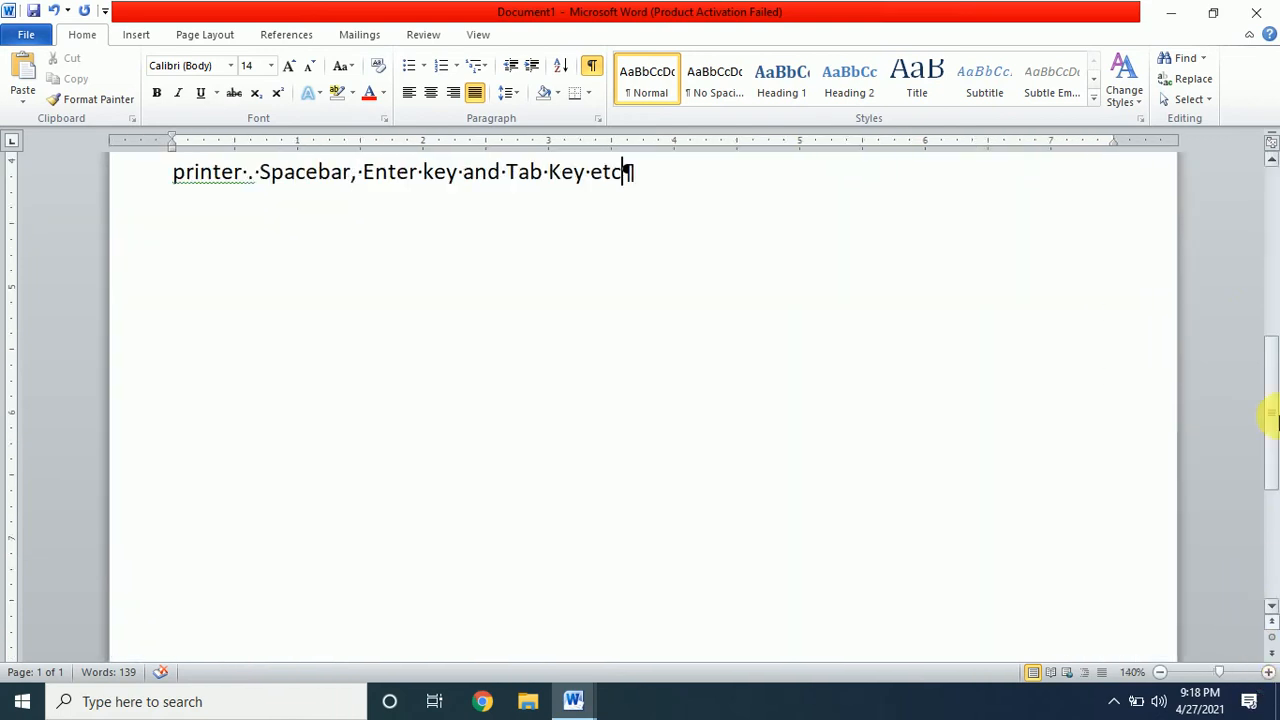
drag(1266, 380, 1266, 194)
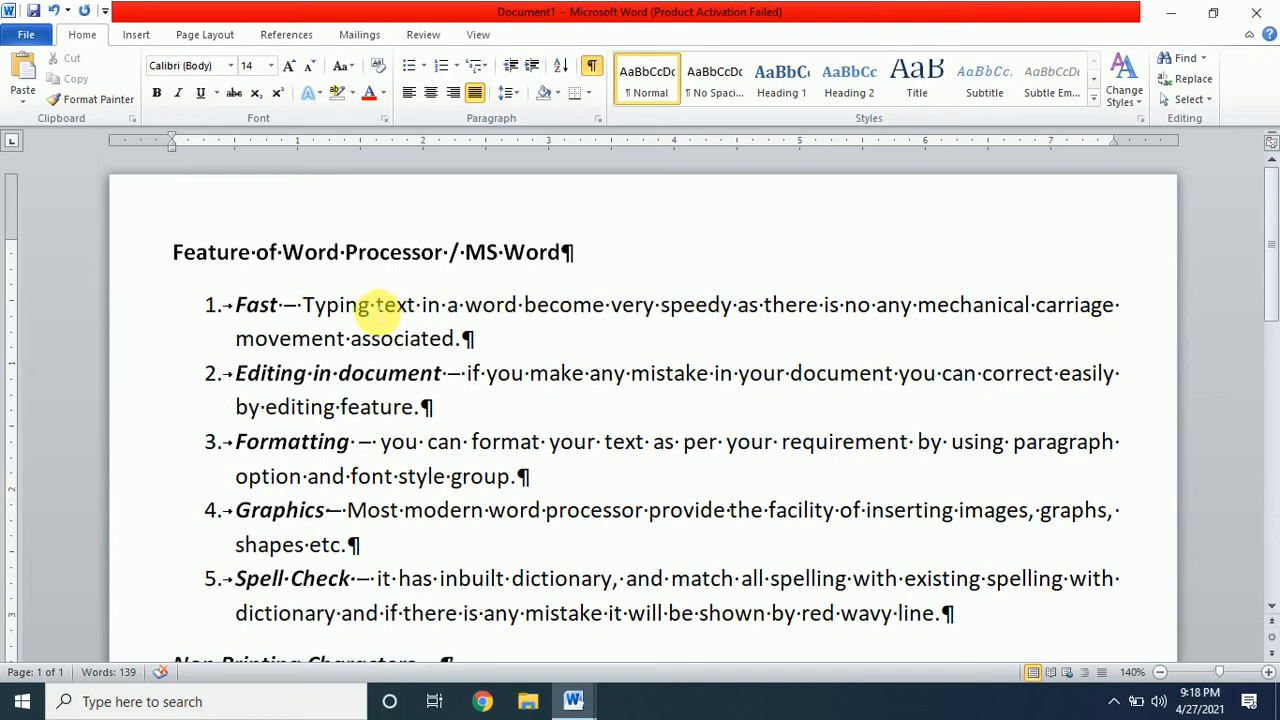
Step: Examine the space mark after "Typing" and the paragraph marks ending the first list item and the title
click(375, 308)
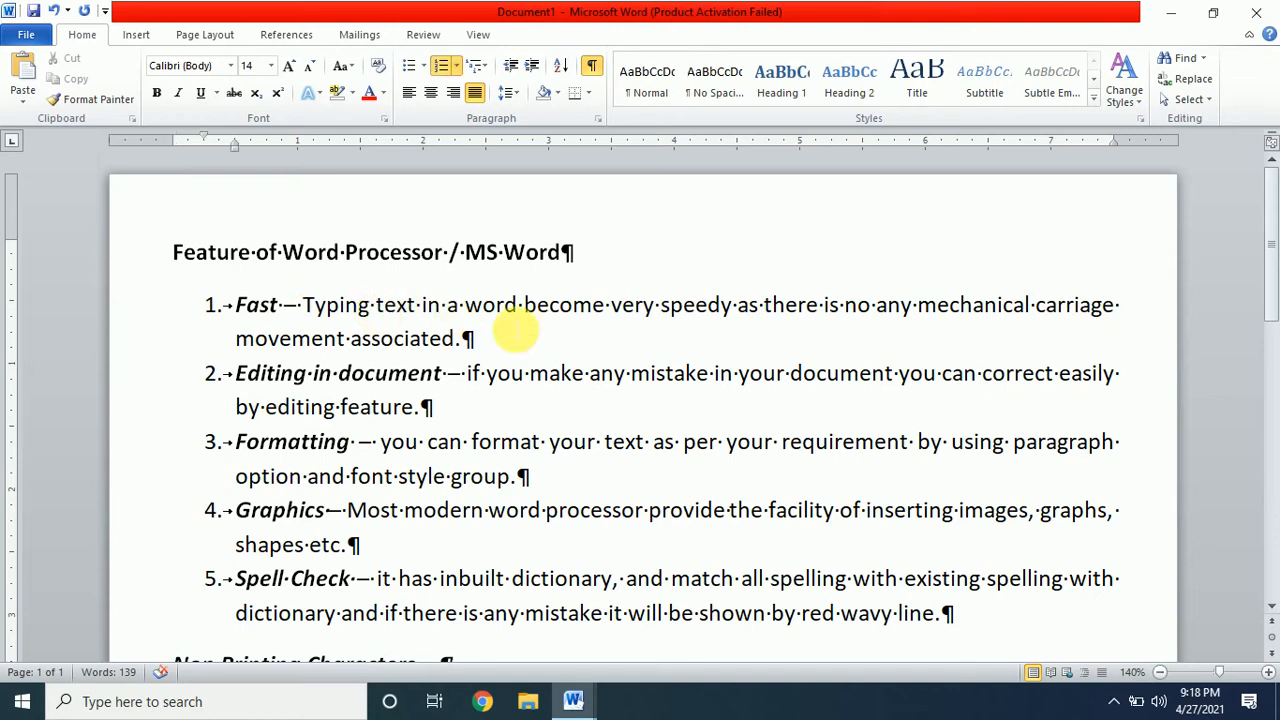
key(shift+Right)
click(490, 340)
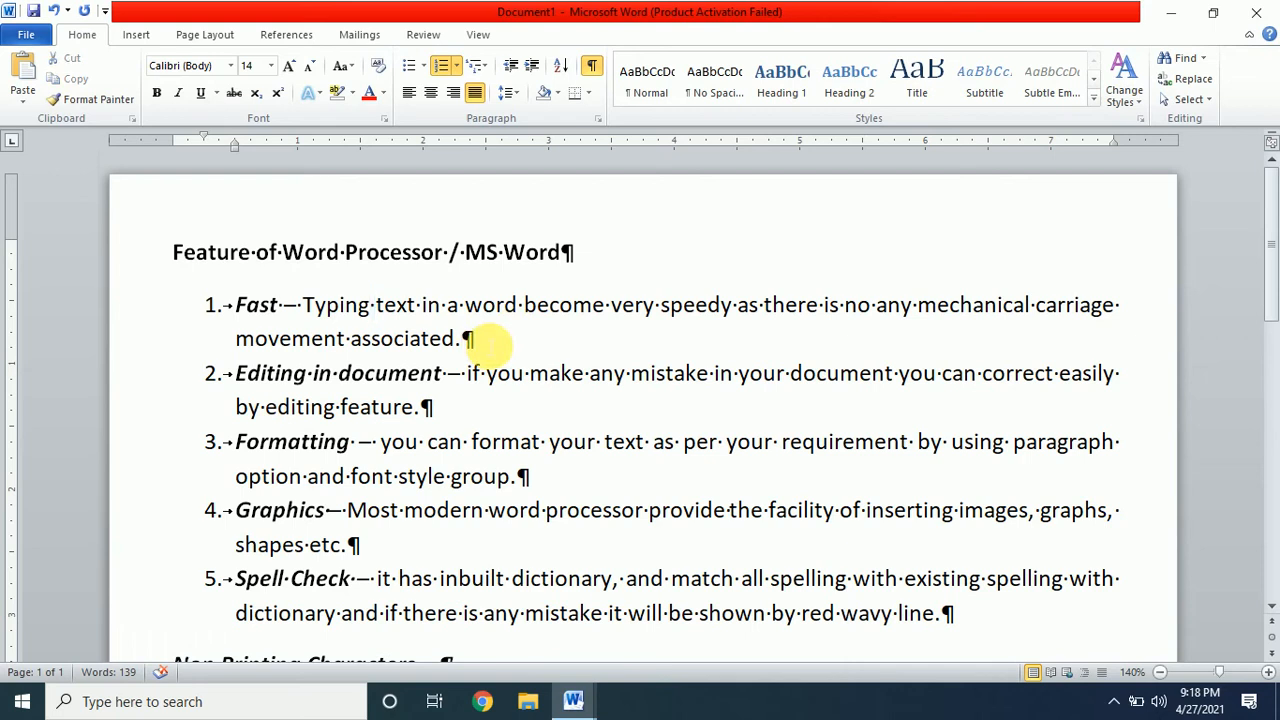
key(shift+Right)
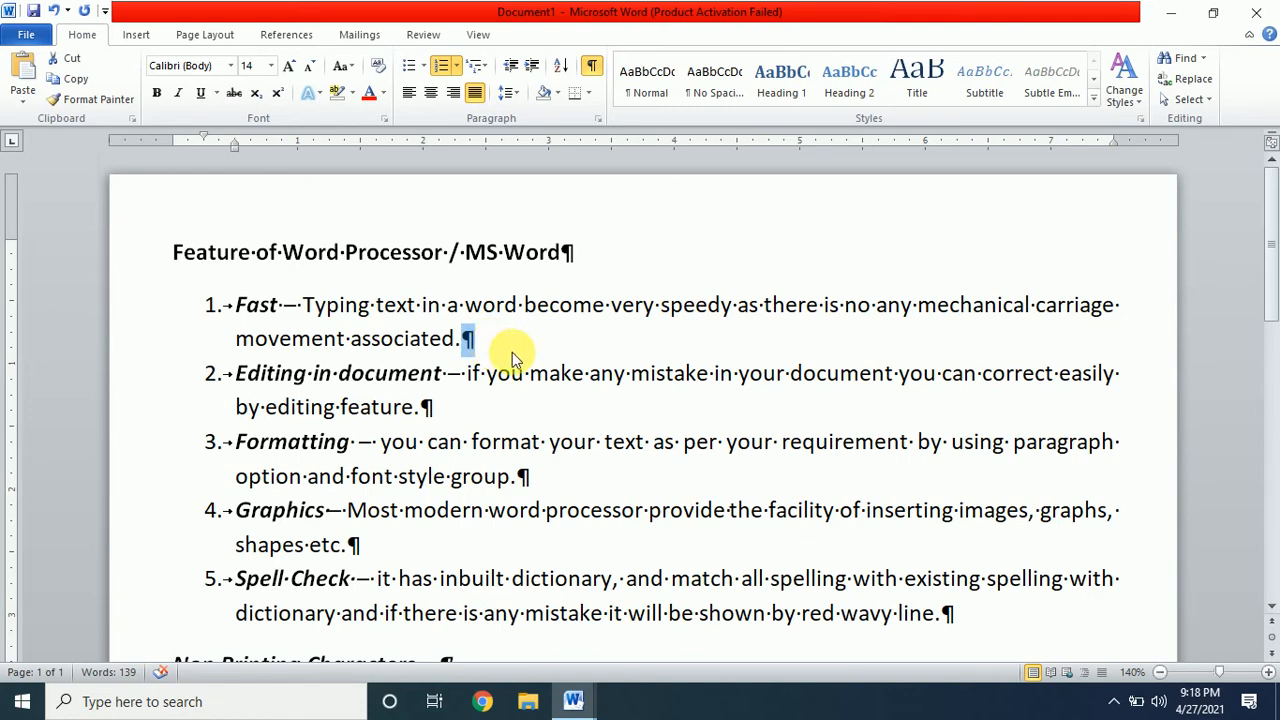
click(572, 251)
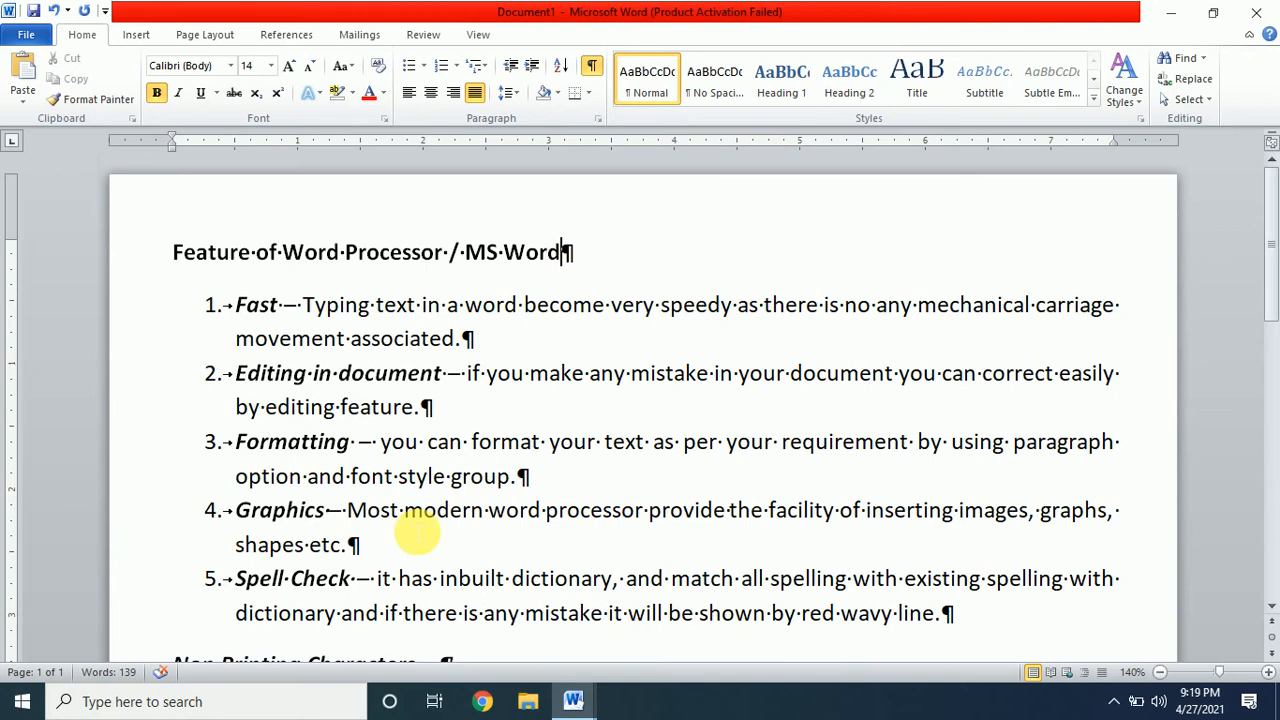
Step: Insert a run of tab characters after "etc" in the last paragraph, filling its line and two more lines
scroll(414, 523, down, 2)
scroll(418, 523, down, 2)
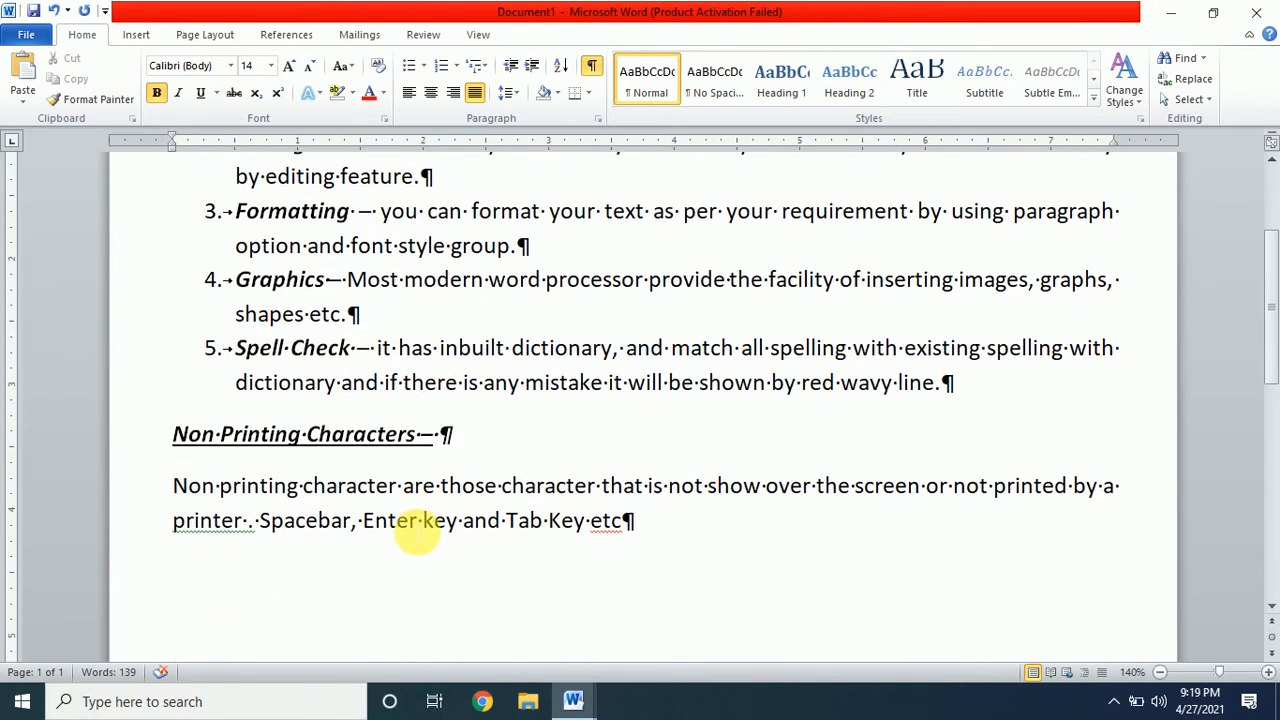
click(679, 520)
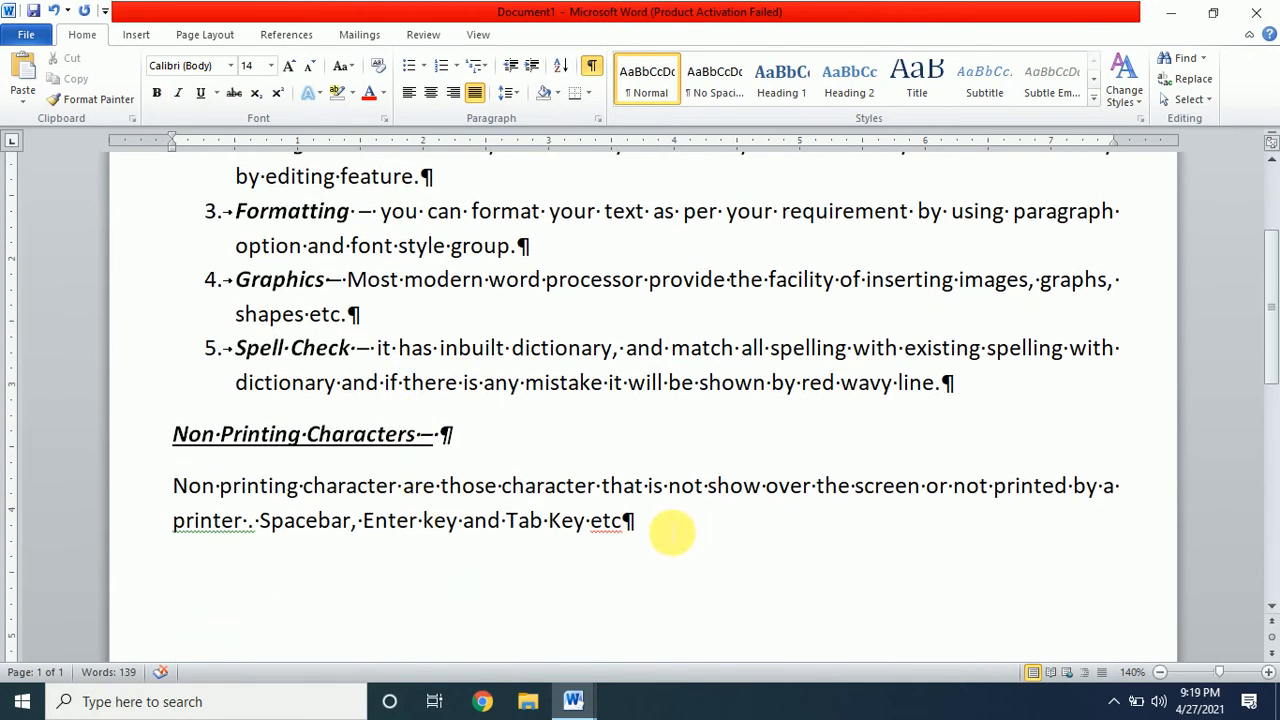
key(Tab)
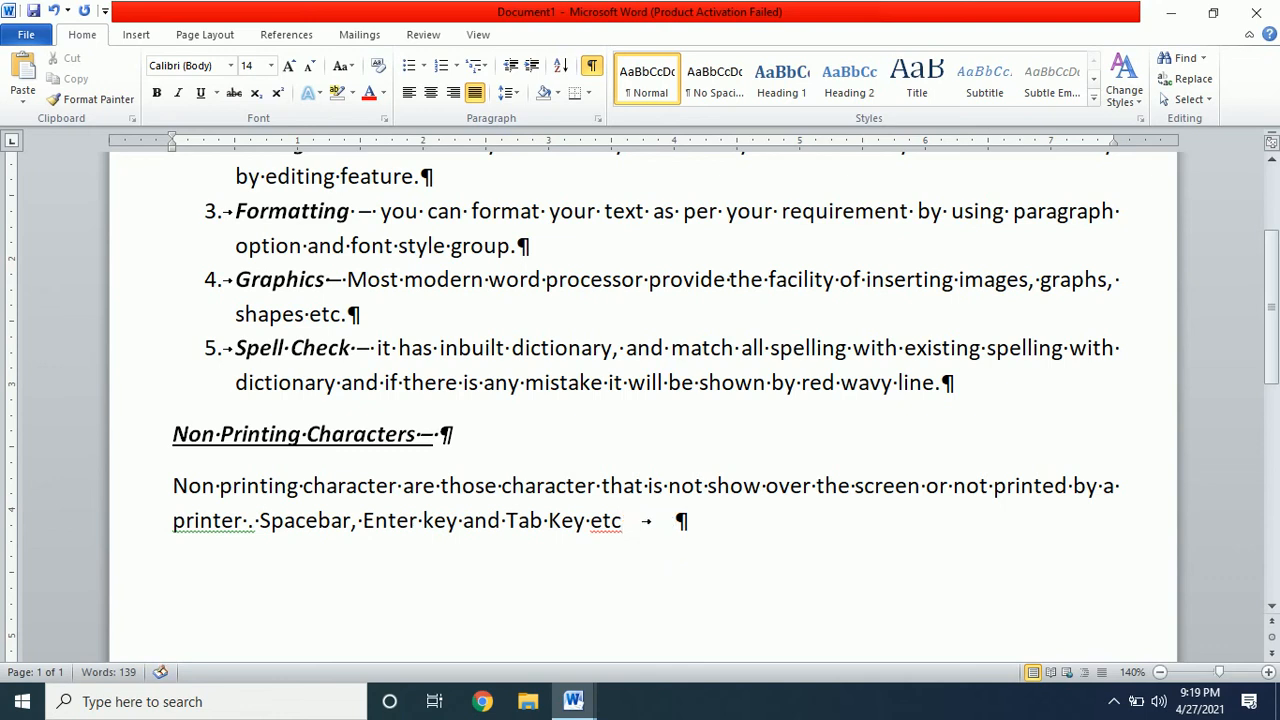
key(Tab)
key(Tab)
key(Tab)
key(Tab)
key(Tab)
key(Tab)
key(Tab)
key(Tab)
key(Tab)
key(Tab)
key(Tab)
key(Tab)
key(Tab)
key(Tab)
key(Tab)
key(Tab)
key(Tab)
key(Tab)
key(Tab)
key(Tab)
key(Tab)
key(Tab)
key(Tab)
key(Tab)
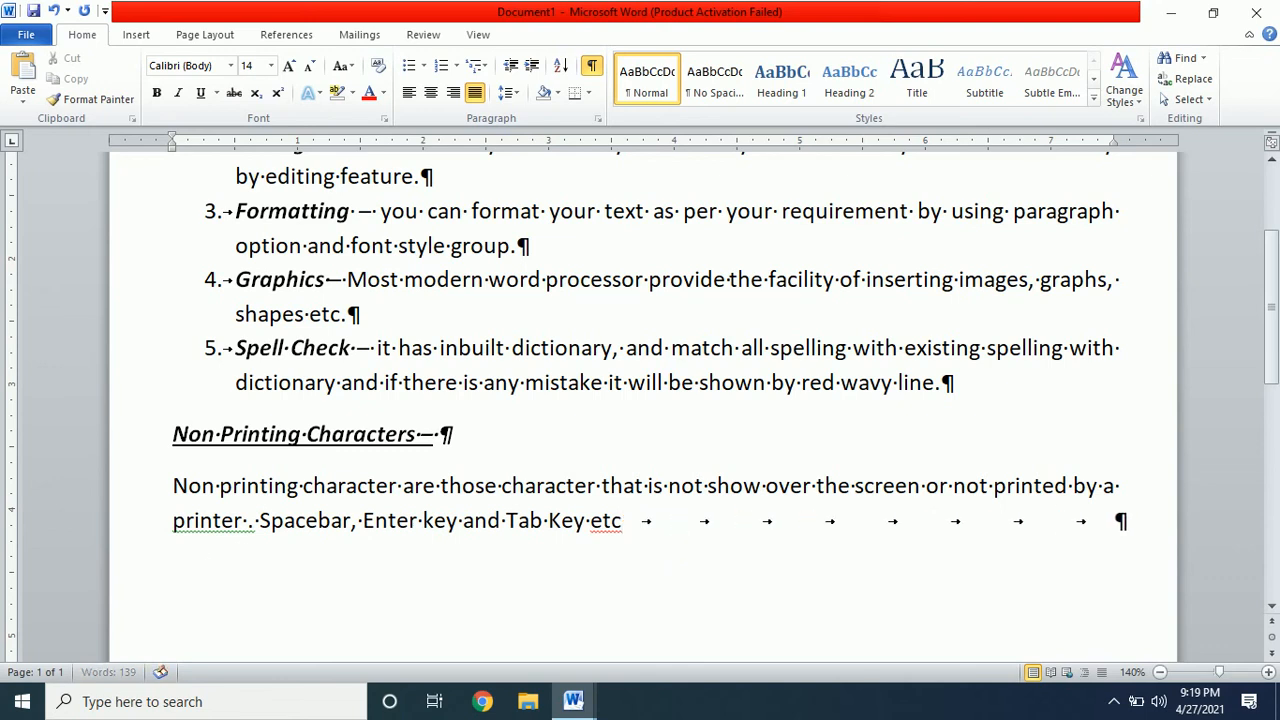
key(Tab)
key(Tab)
key(Tab)
key(Tab)
key(Tab)
key(Tab)
key(Tab)
key(Tab)
key(Tab)
key(Tab)
key(Tab)
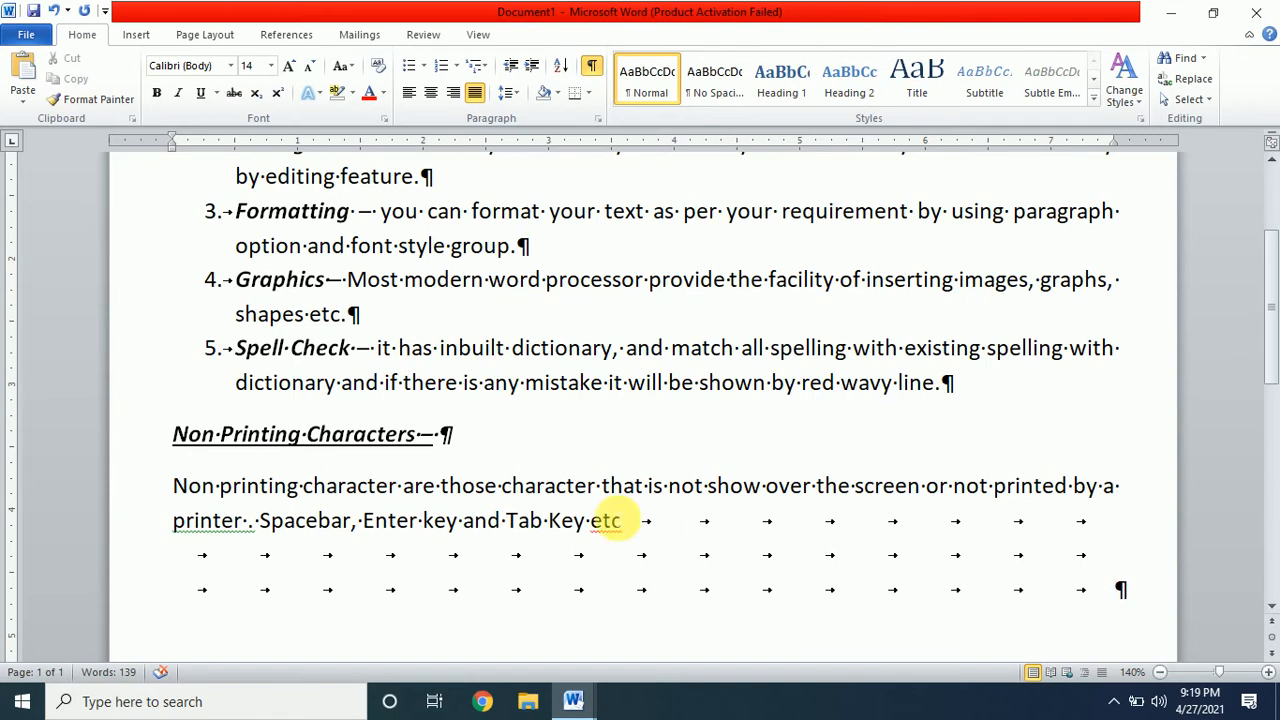
Step: Hide and show the formatting marks twice to compare how the inserted tabs appear
click(592, 68)
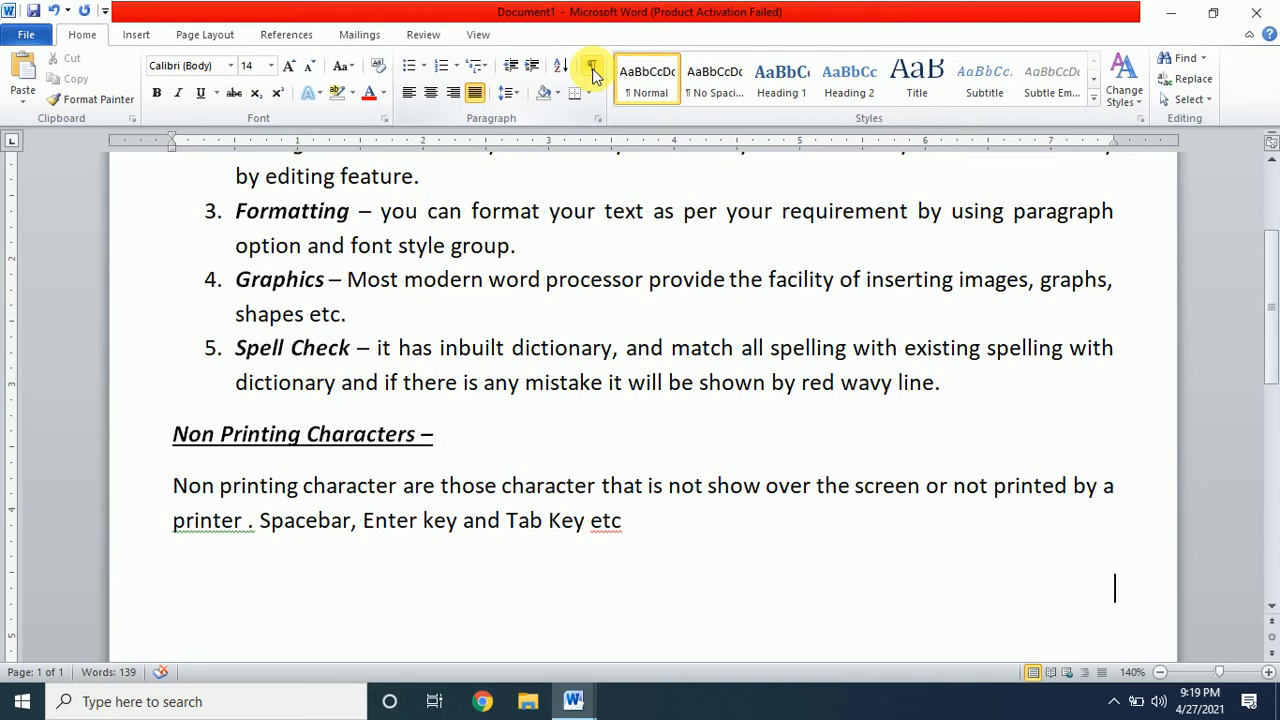
click(592, 68)
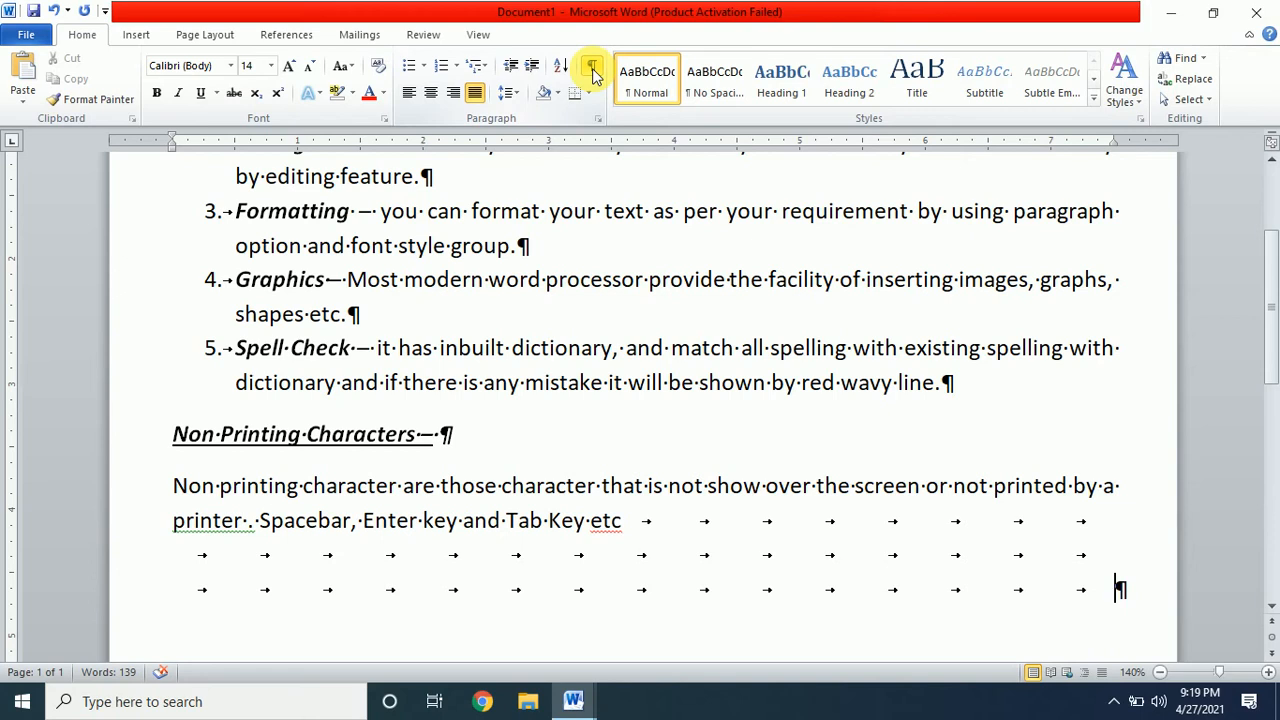
click(592, 68)
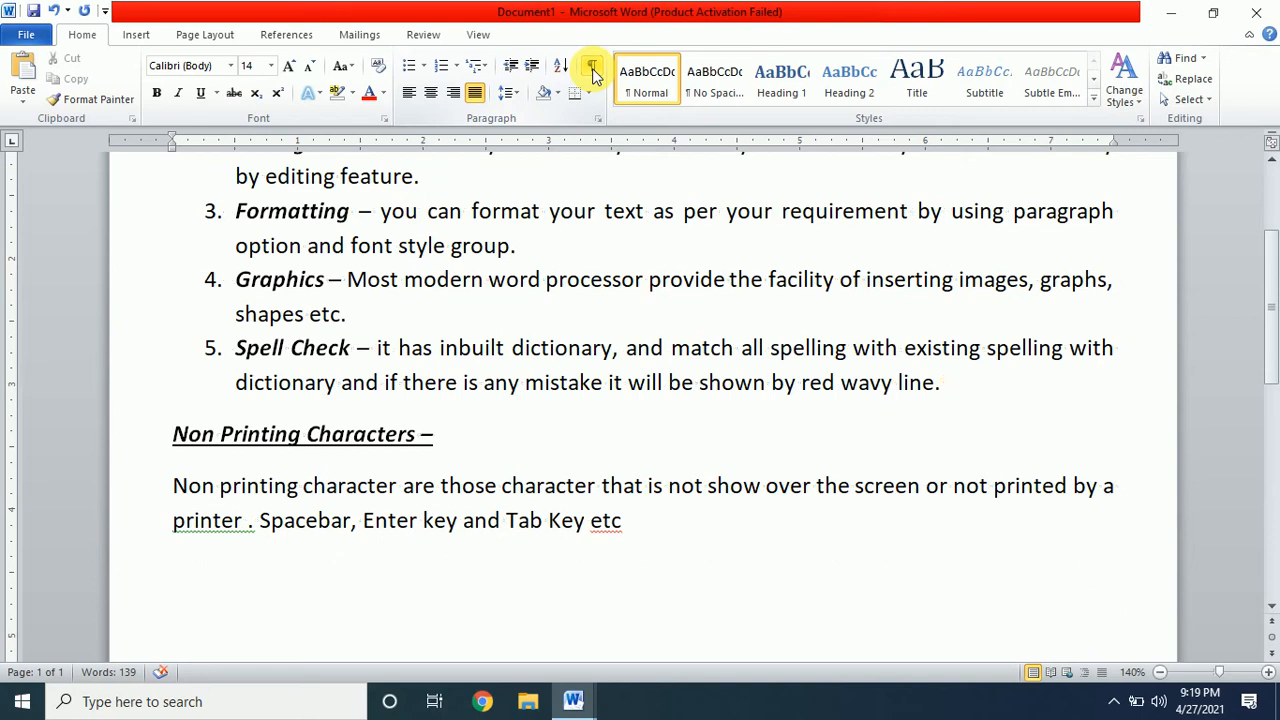
click(593, 70)
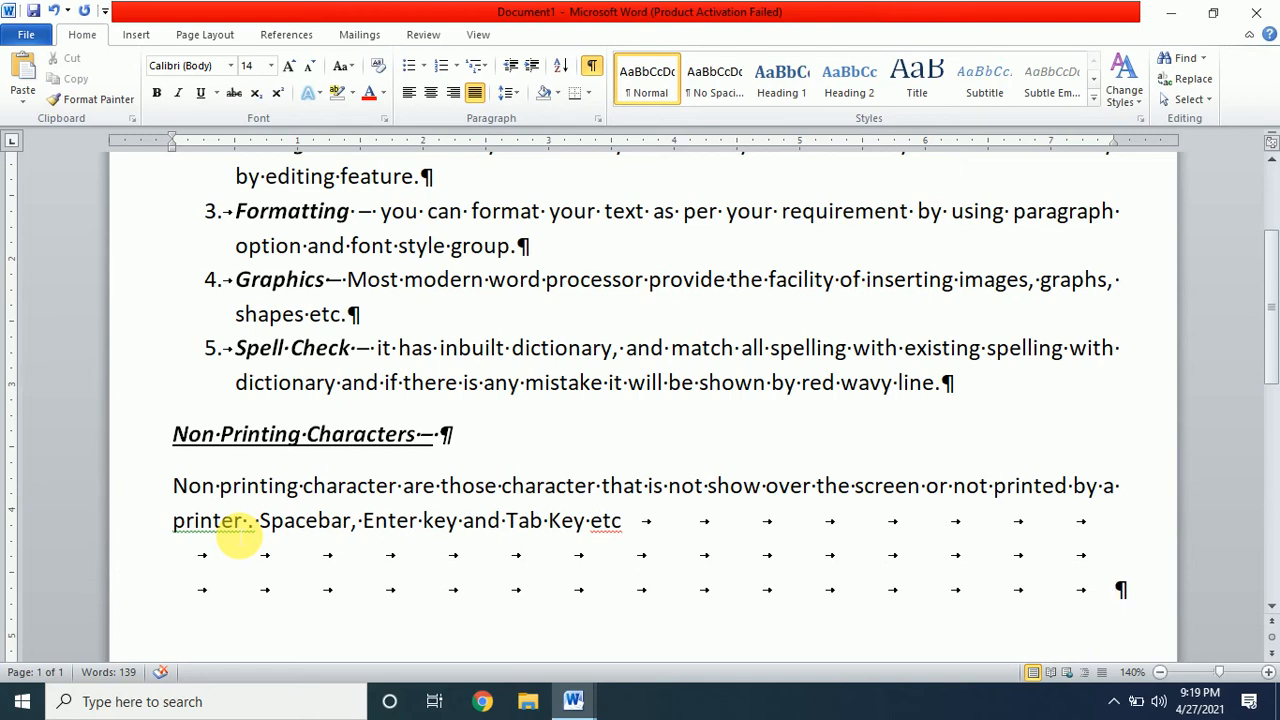
Step: Review the document's word count statistics, including characters, paragraphs and lines, and close them
scroll(580, 335, up, 3)
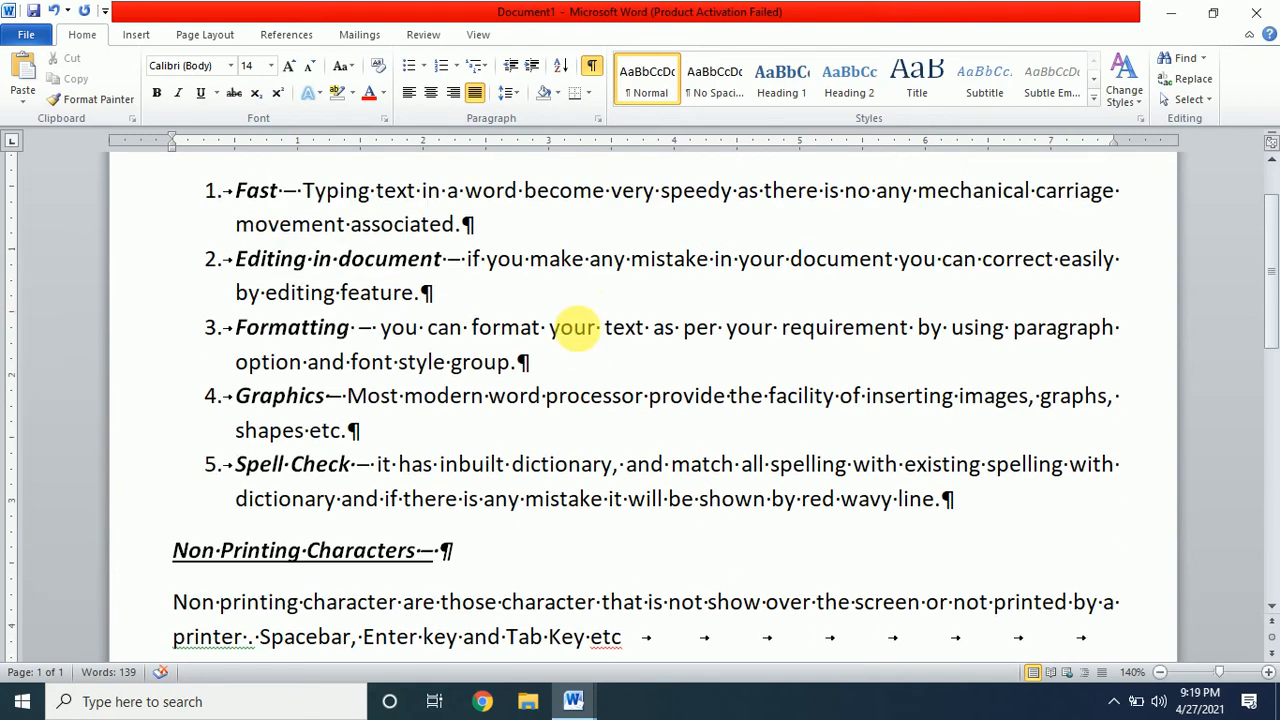
scroll(585, 340, up, 1)
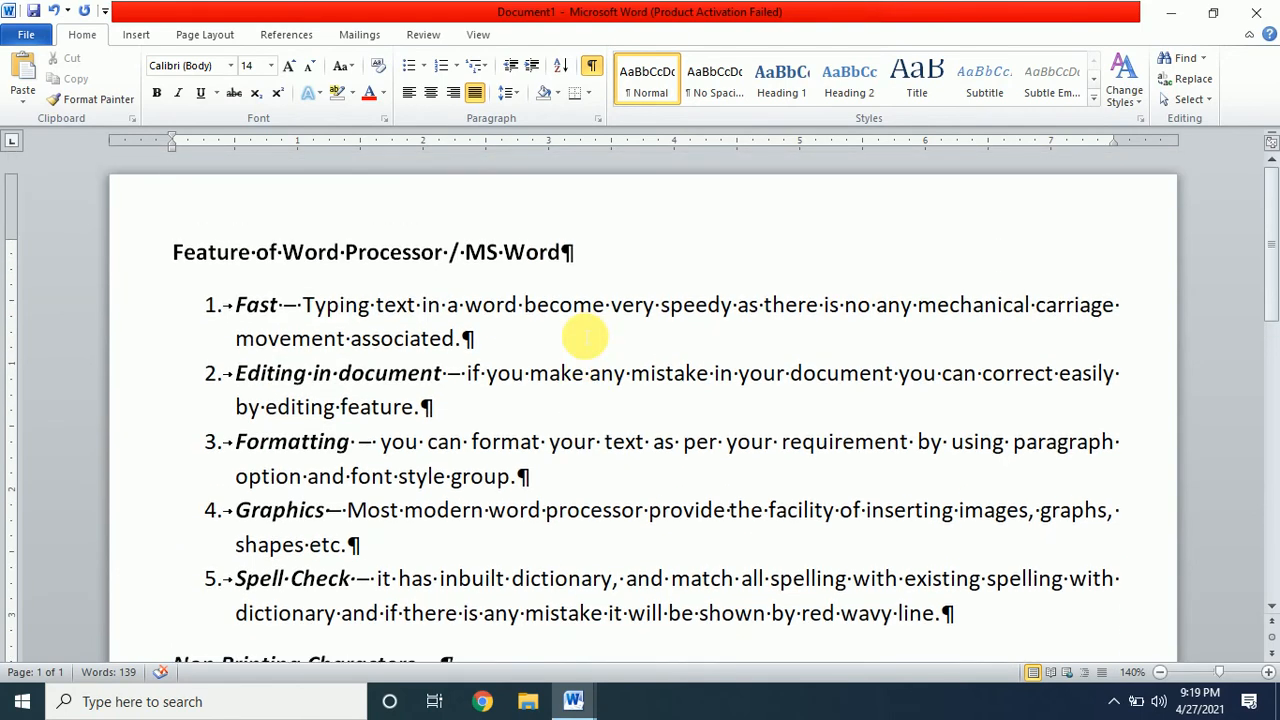
click(96, 672)
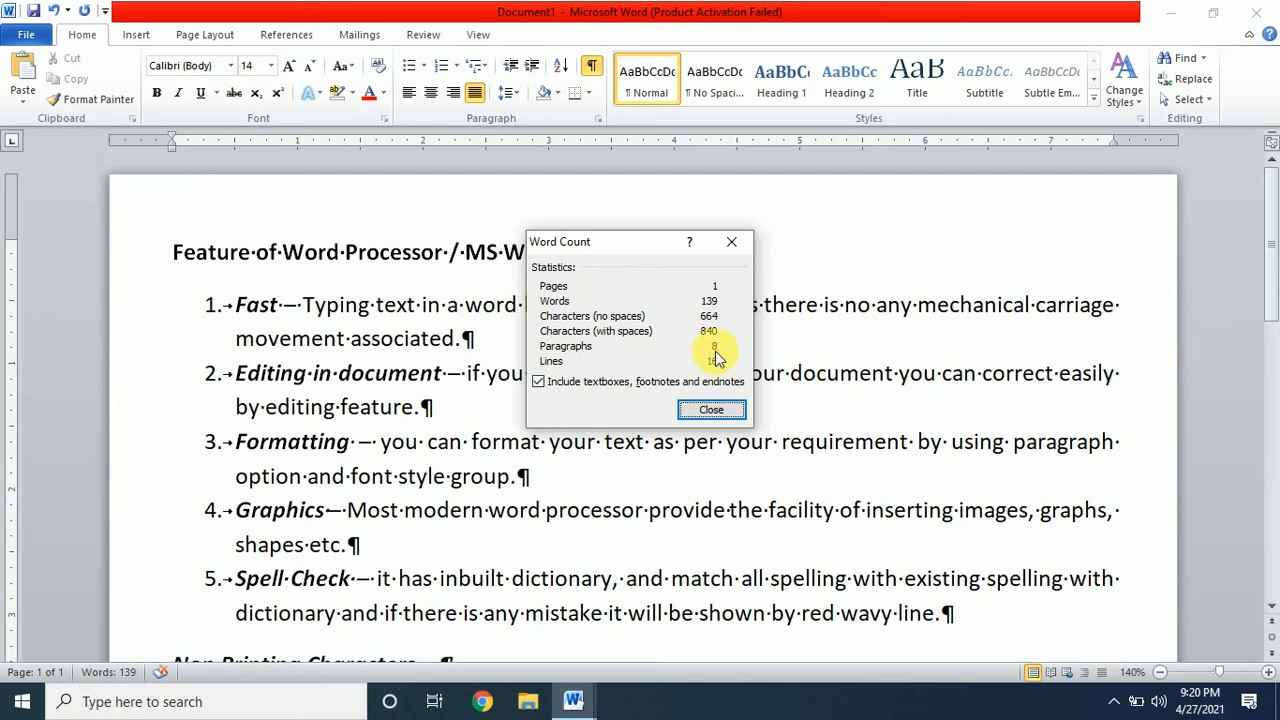
click(712, 411)
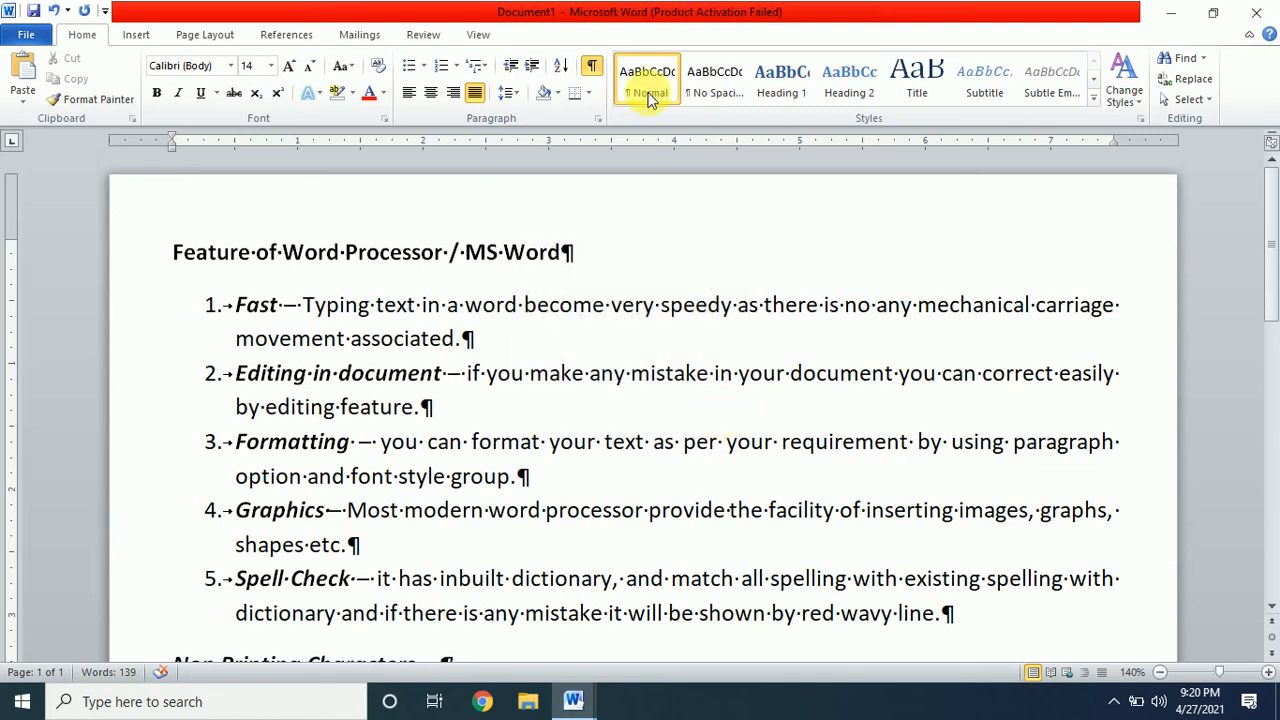
Step: Hide the formatting marks, end the last paragraph with a full stop after "etc" and start a new paragraph
click(588, 72)
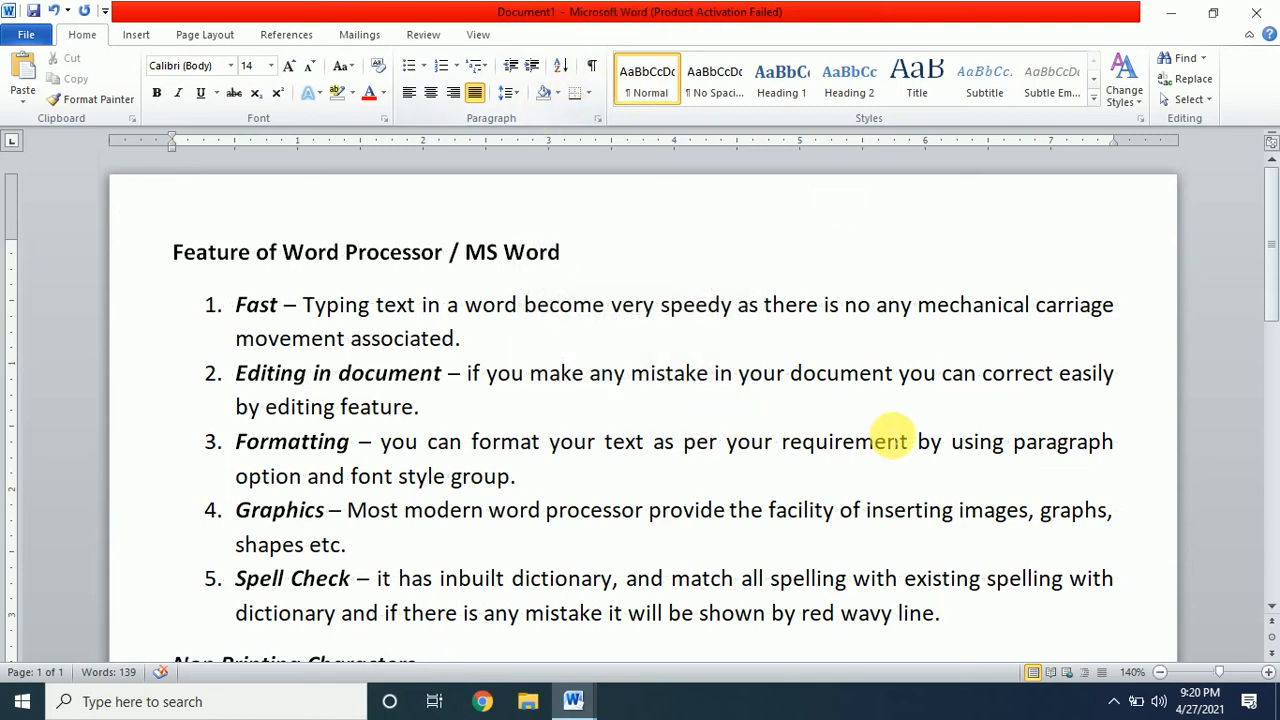
scroll(891, 443, down, 3)
scroll(891, 436, down, 1)
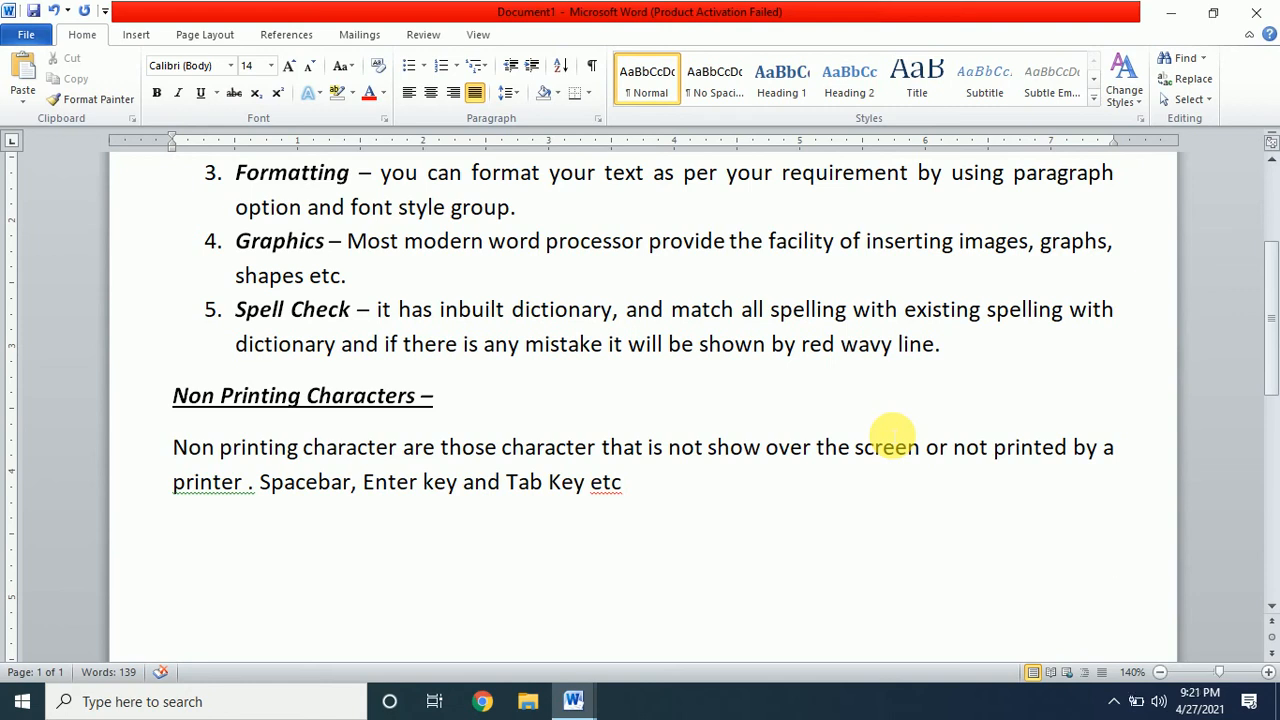
click(709, 478)
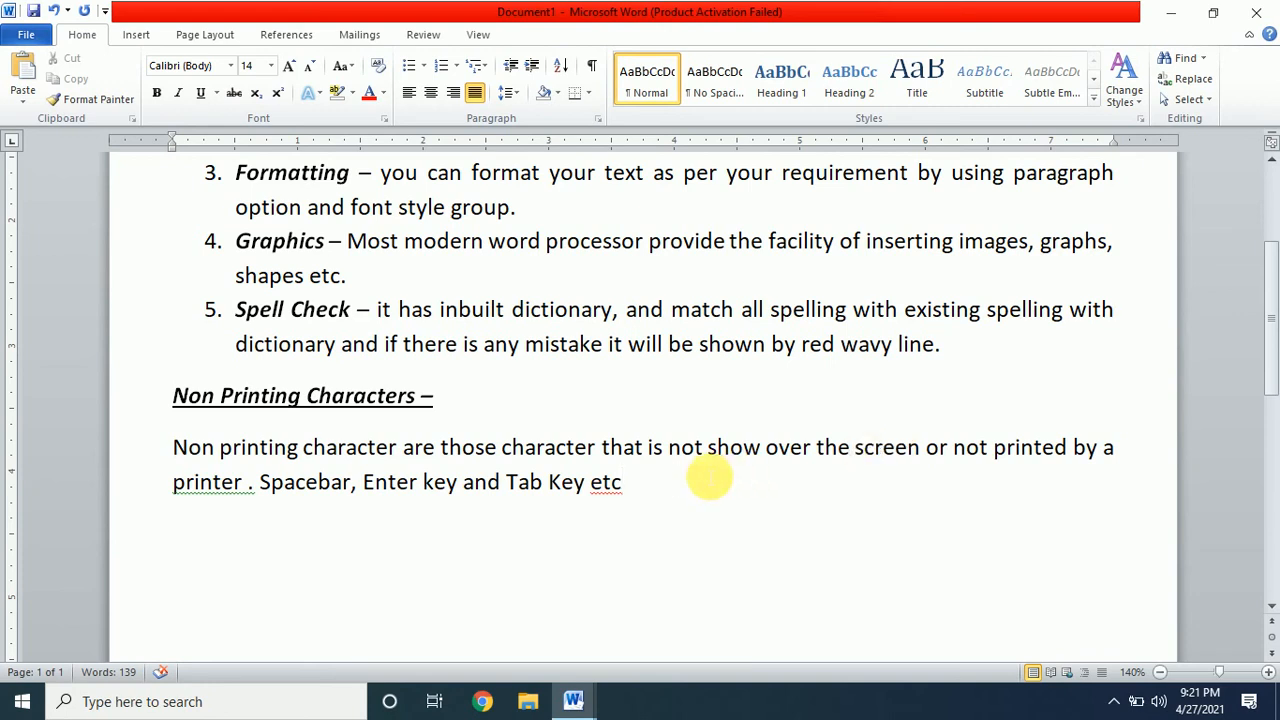
text(.)
key(Return)
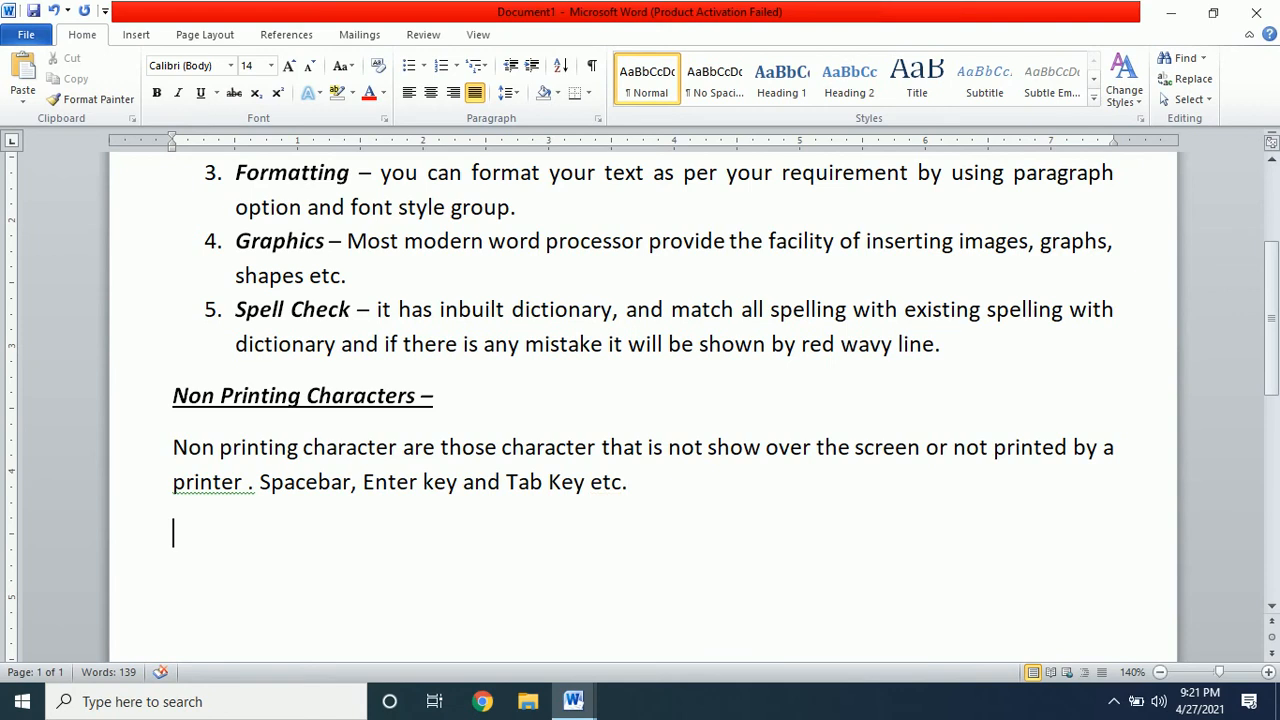
Step: Open the document "Introduction of Microsoft Word" from the Apni Computer Class folder on New Volume (D:)
click(22, 40)
click(22, 40)
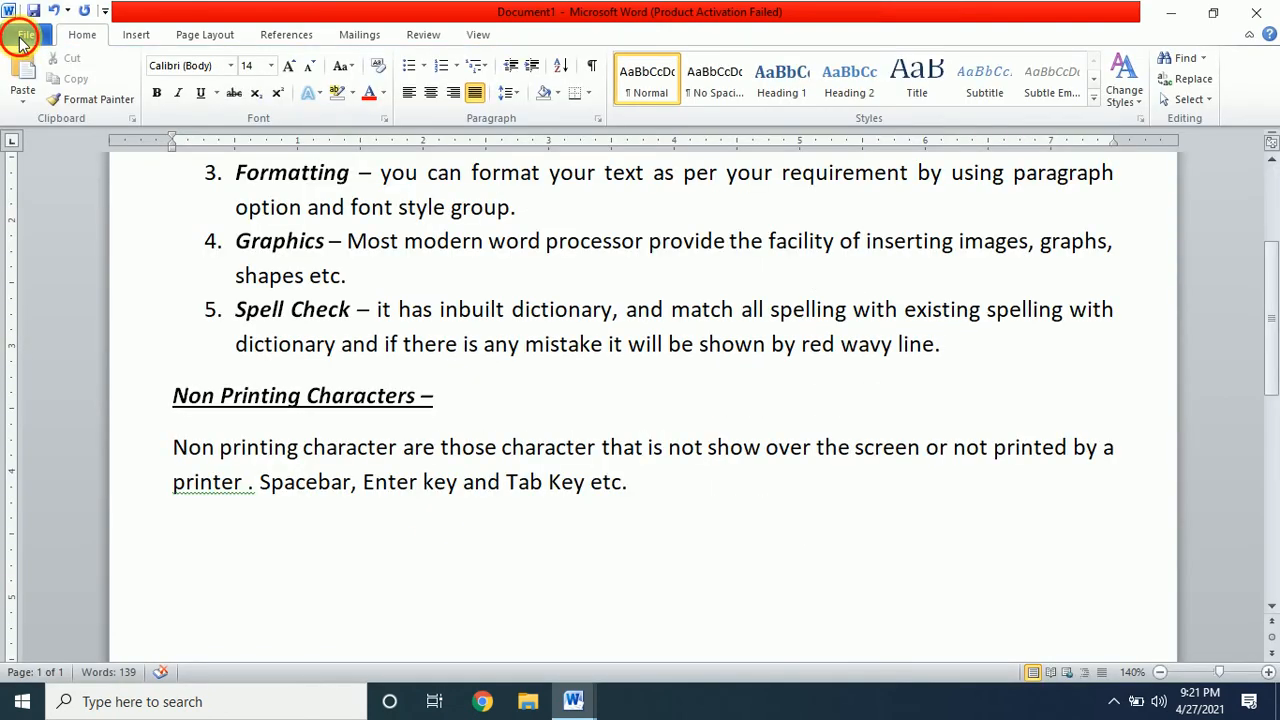
click(22, 40)
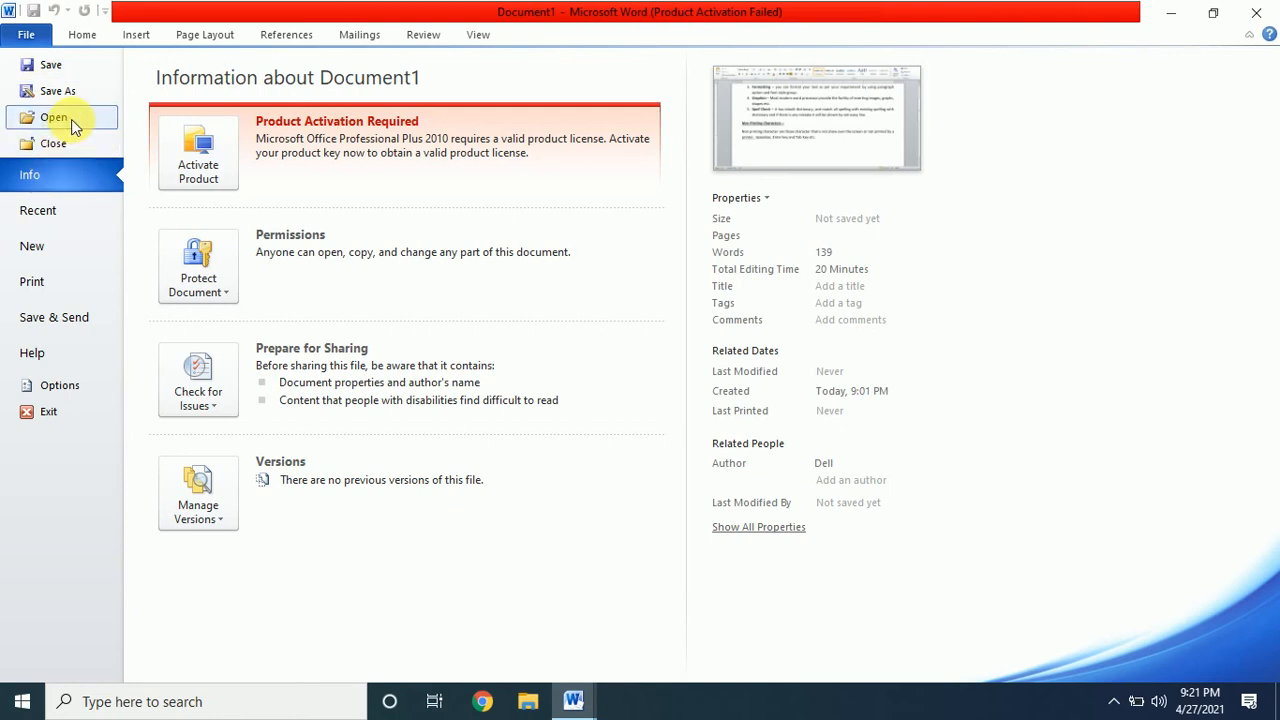
key(Escape)
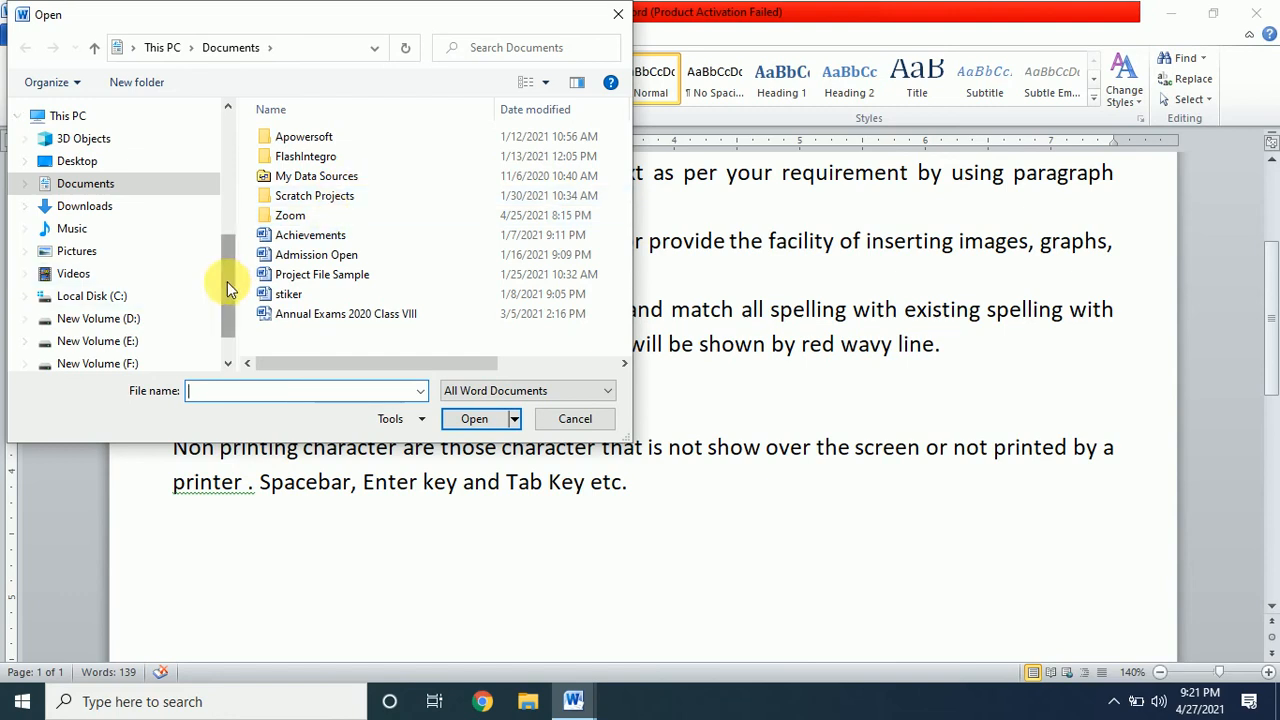
mouse_move(227, 281)
mouse_down()
mouse_move(220, 143)
mouse_move(222, 292)
mouse_up()
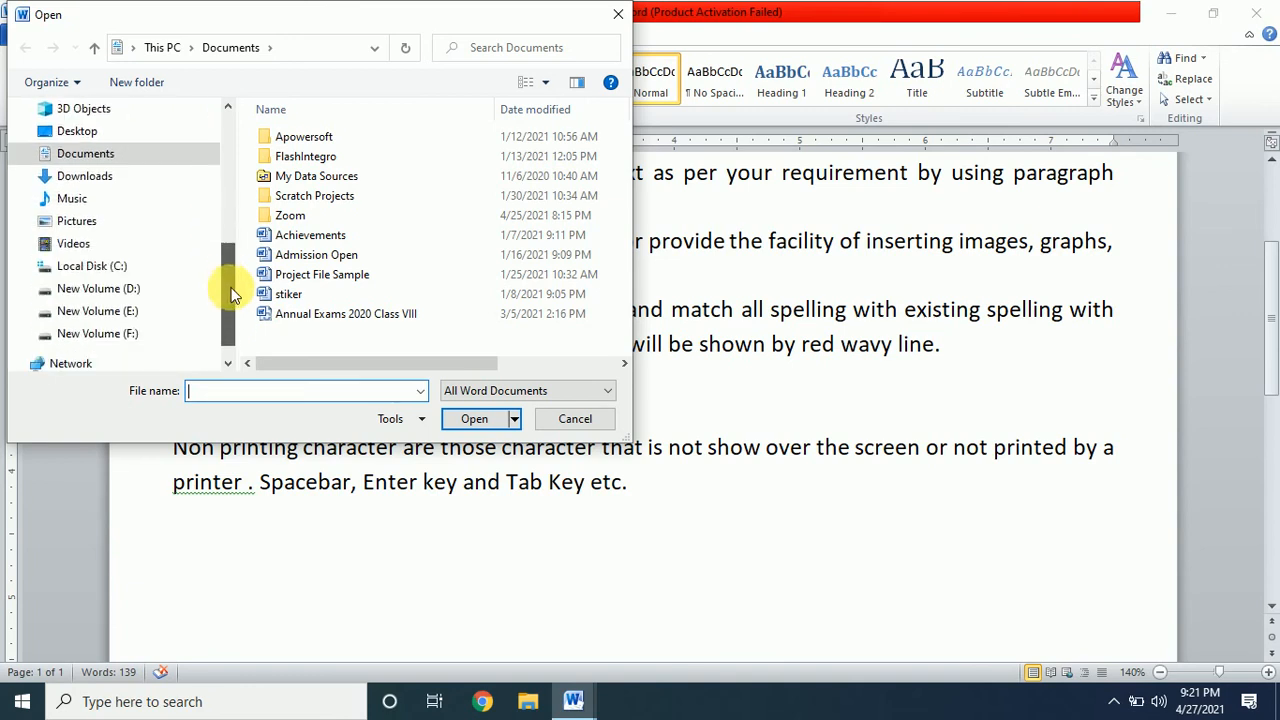
click(125, 289)
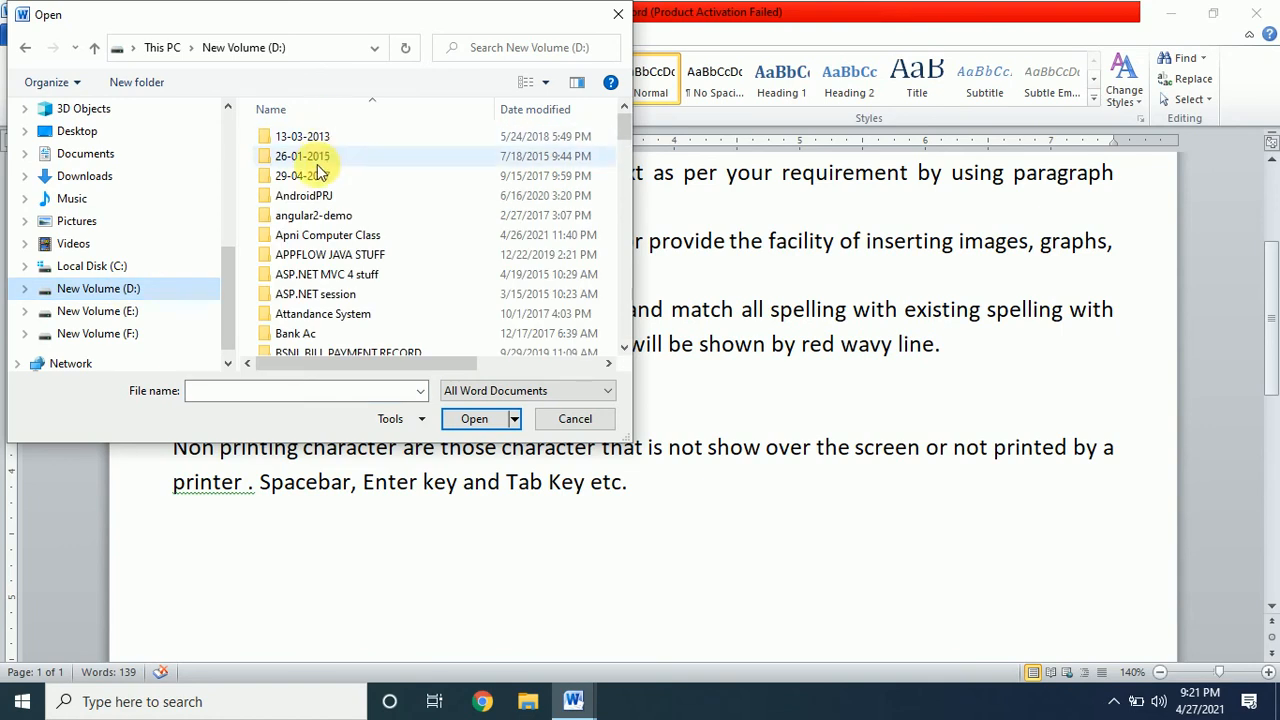
click(312, 241)
double_click(312, 241)
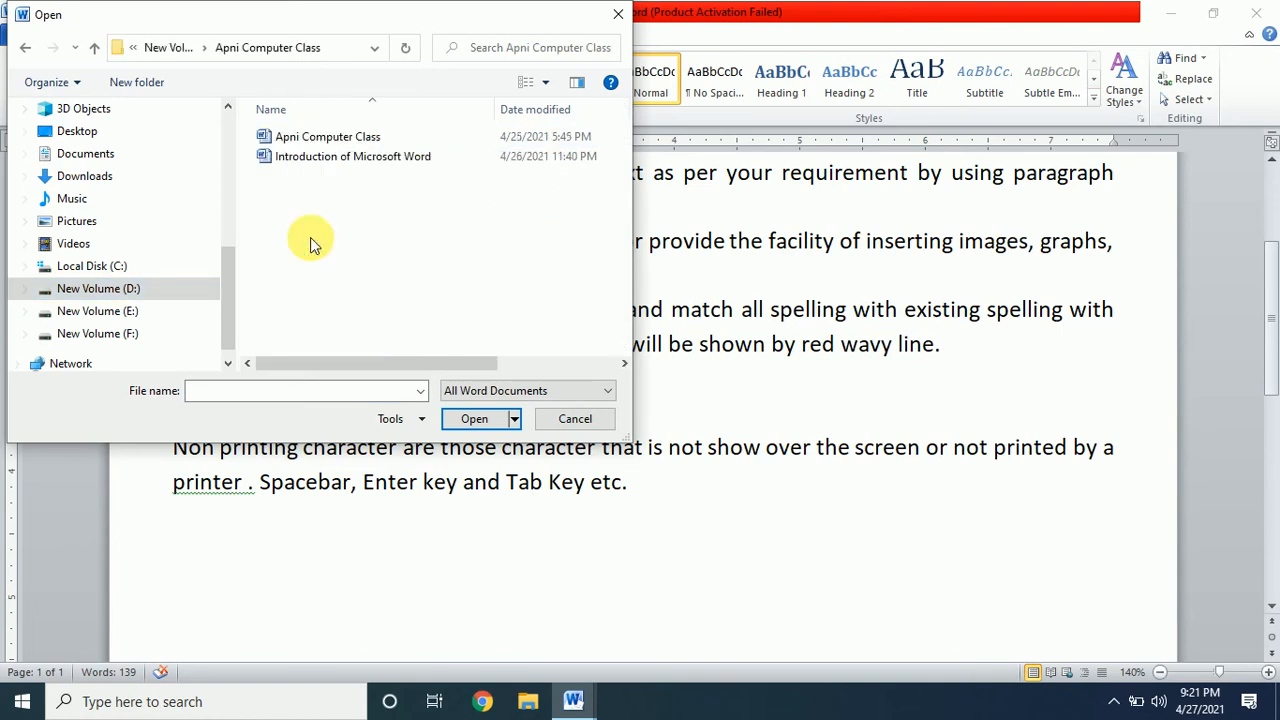
double_click(342, 161)
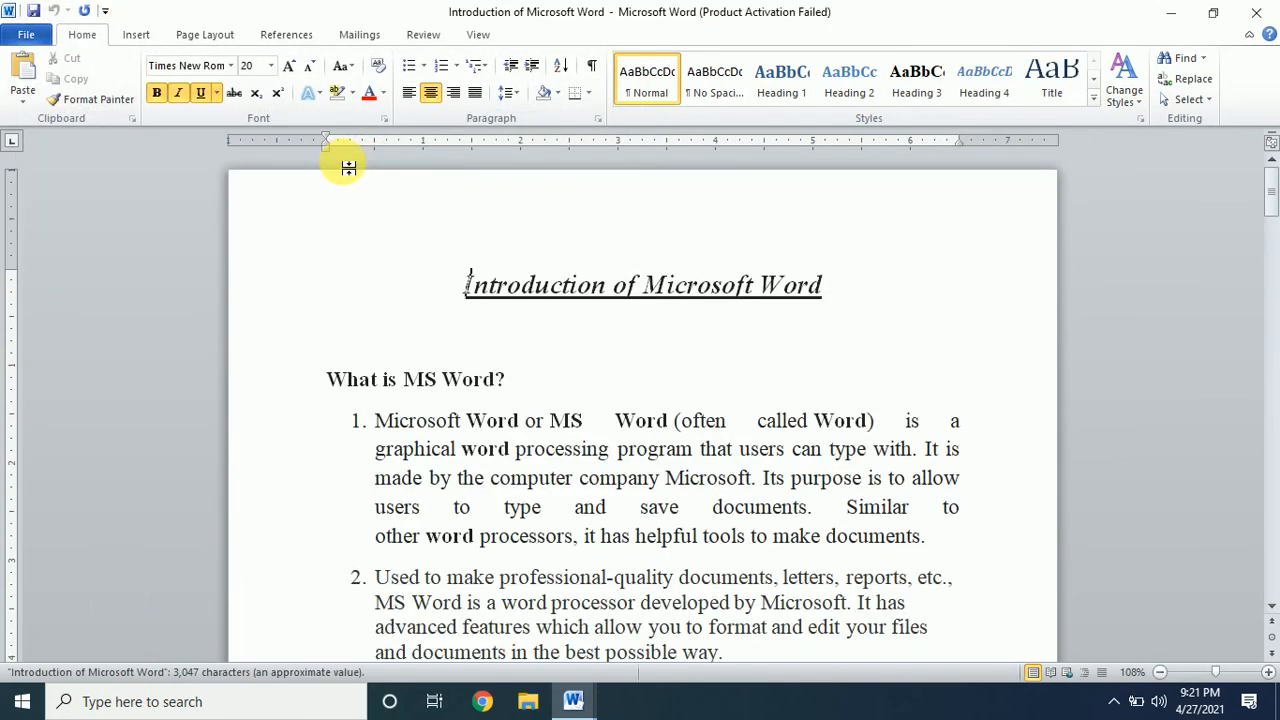
Step: Justify all the text of the Introduction of Microsoft Word document
scroll(800, 478, down, 3)
scroll(800, 478, down, 15)
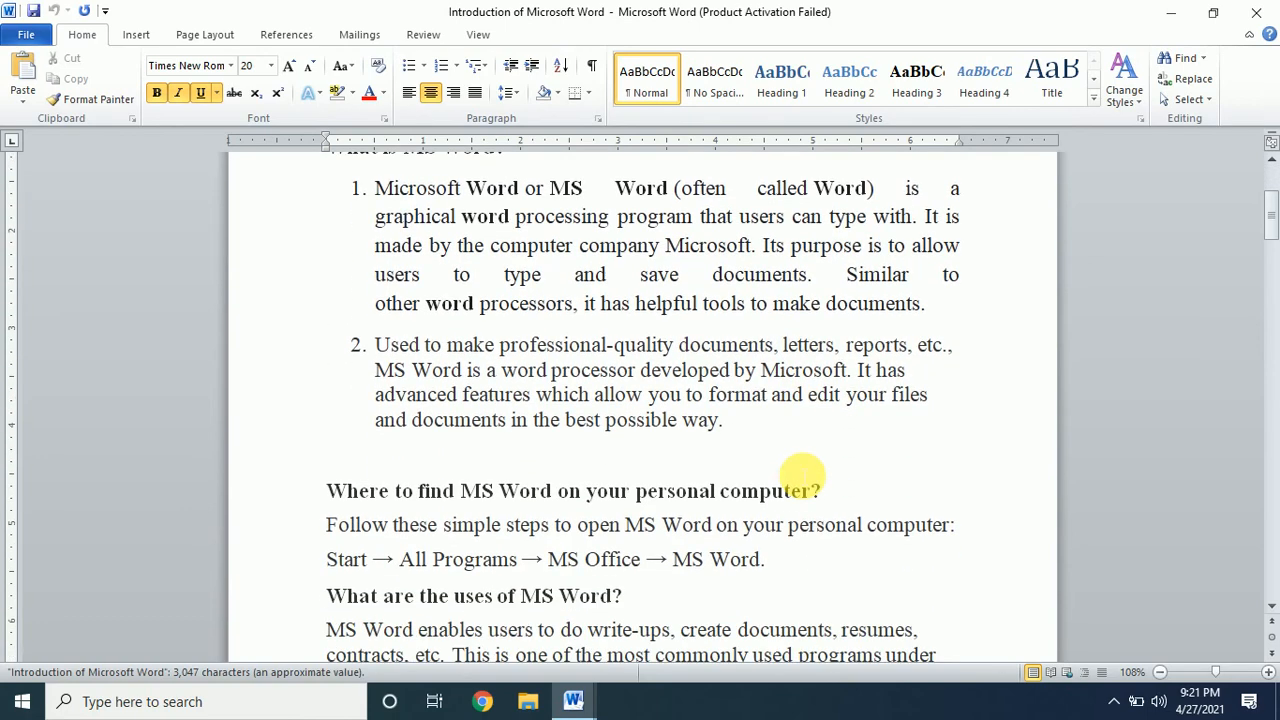
scroll(800, 478, down, 15)
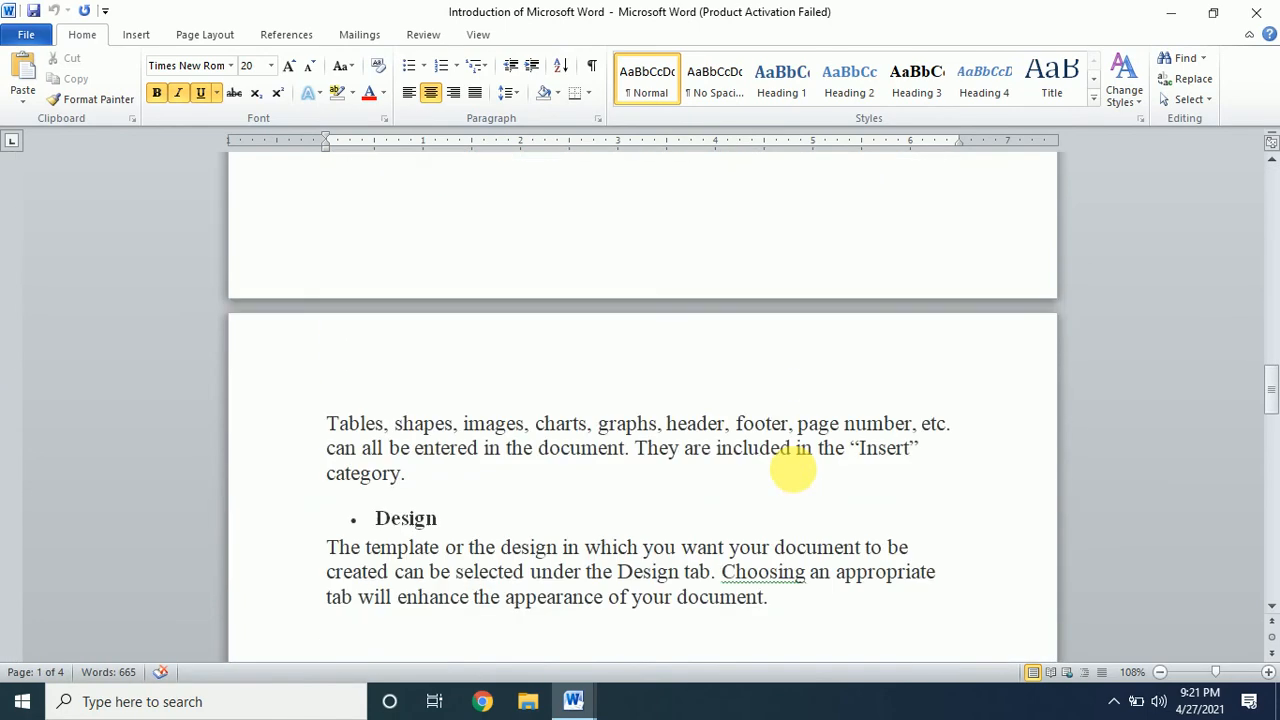
scroll(797, 464, down, 20)
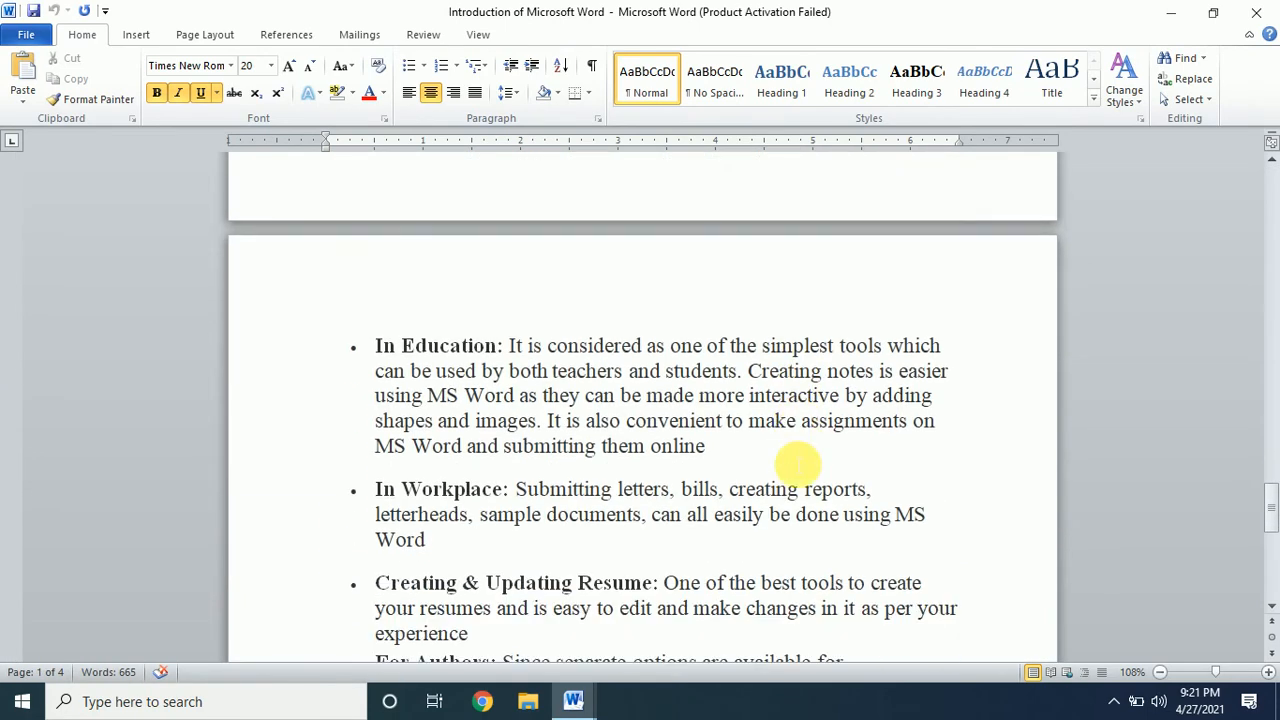
scroll(795, 461, up, 5)
scroll(796, 461, up, 1)
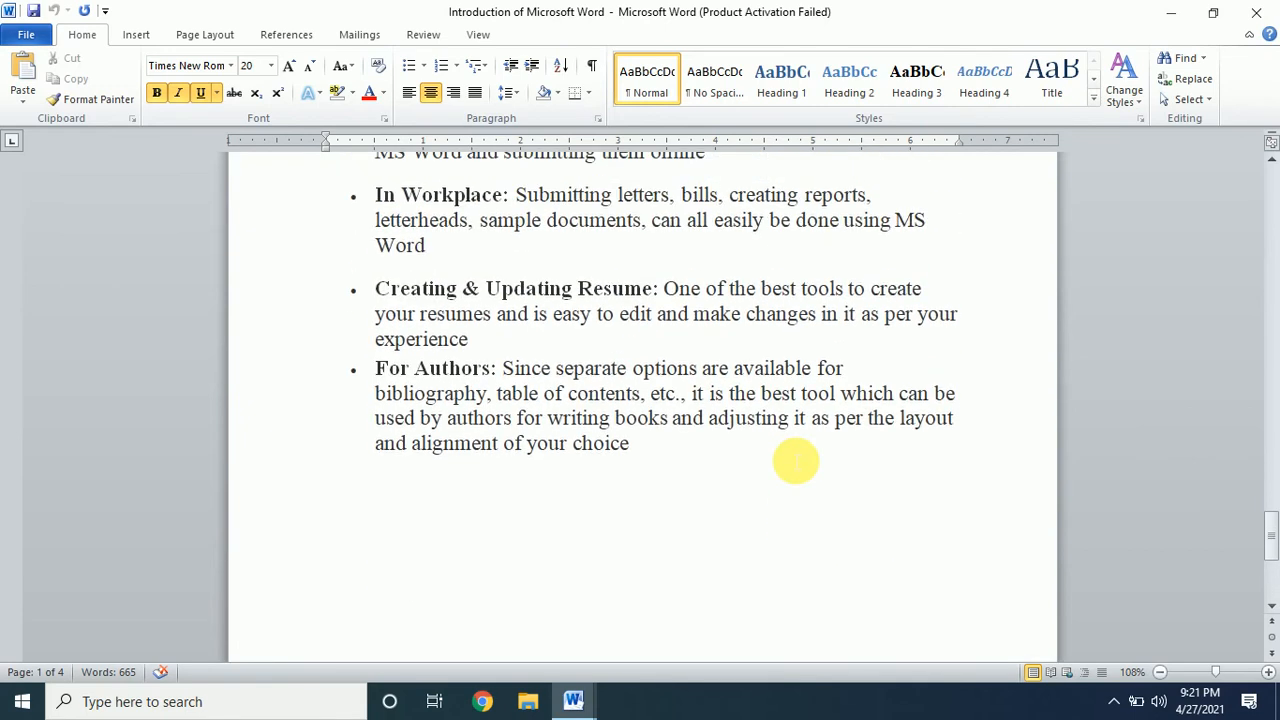
key(ctrl+a)
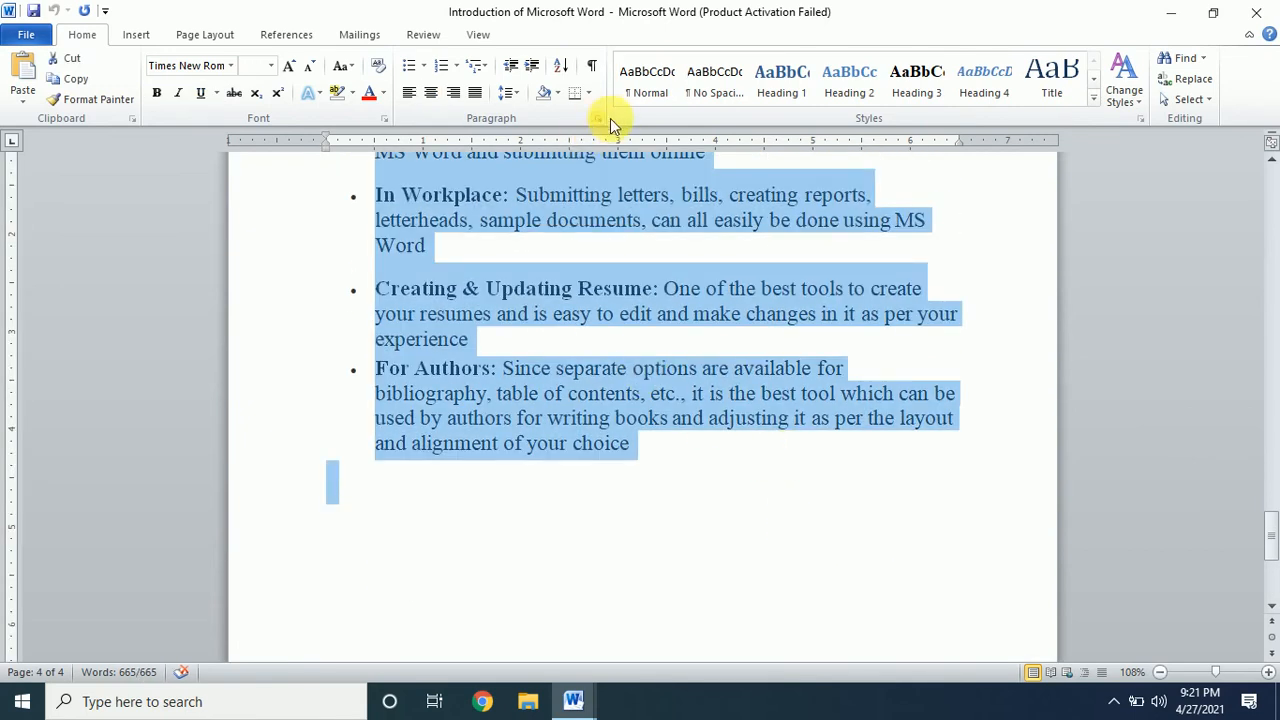
click(475, 93)
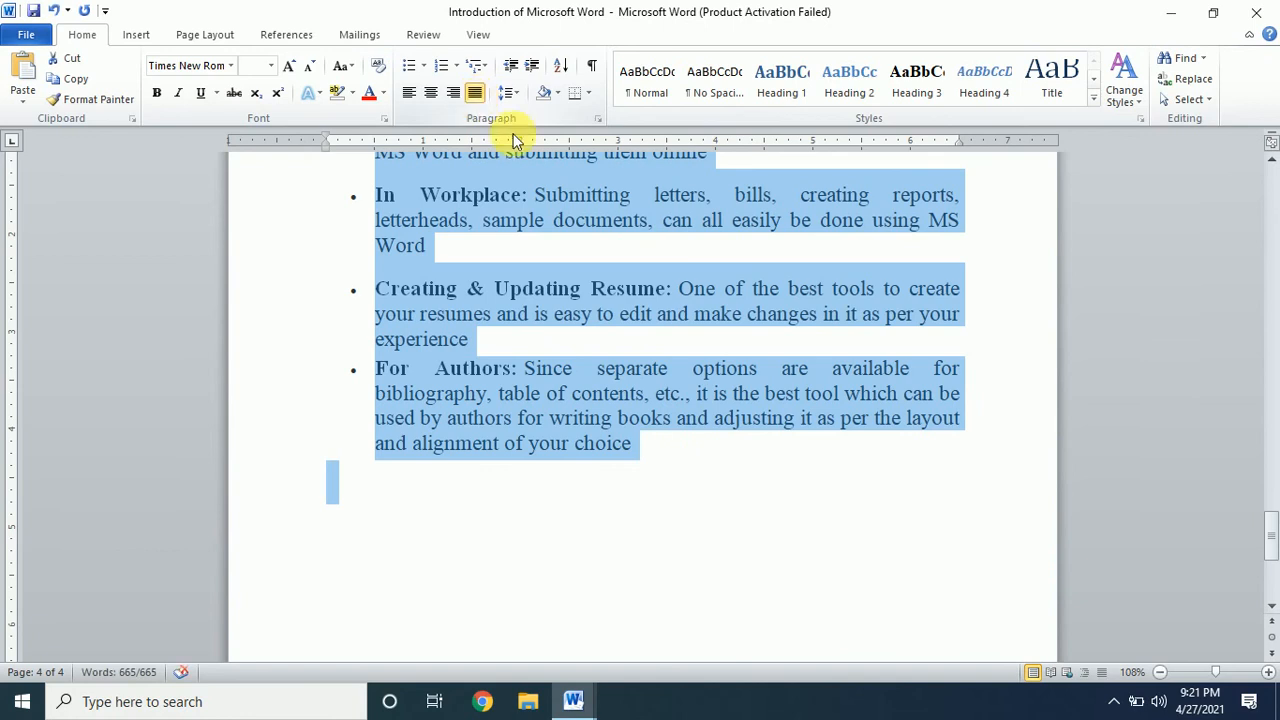
Step: Set the document's page orientation to Landscape and check the layout of the first page
scroll(702, 355, up, 12)
scroll(702, 355, up, 12)
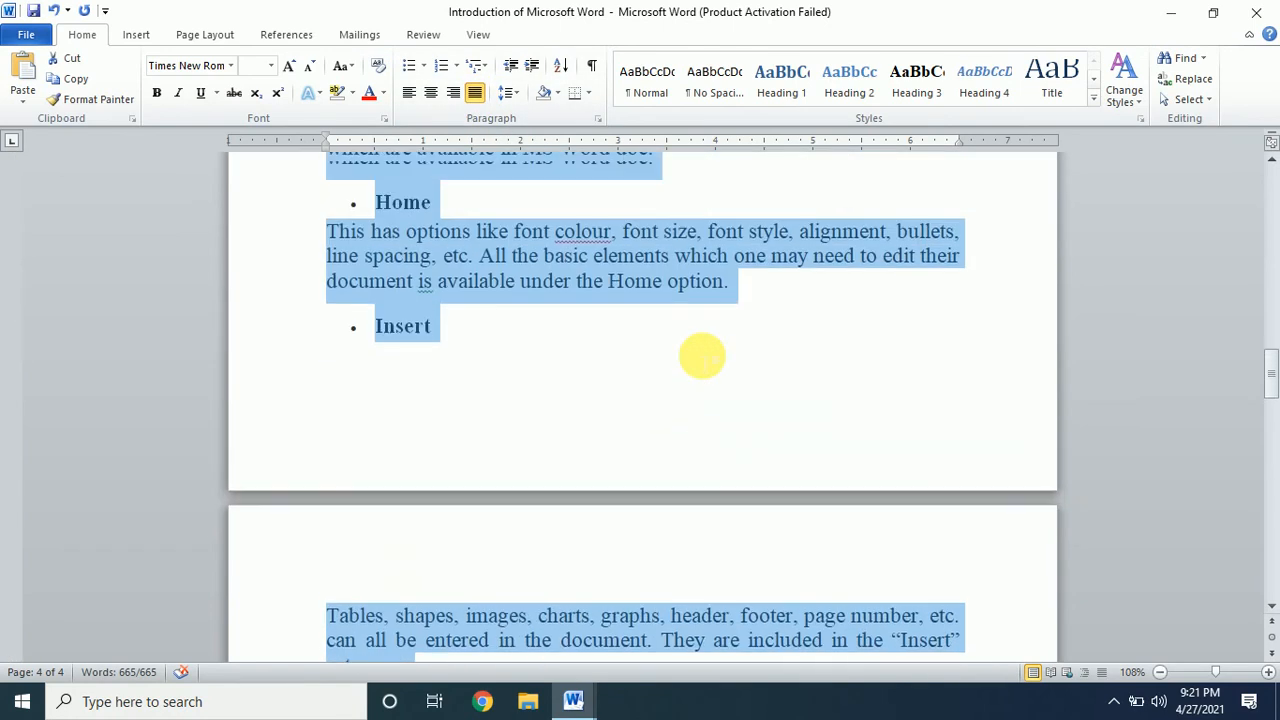
click(192, 35)
click(183, 99)
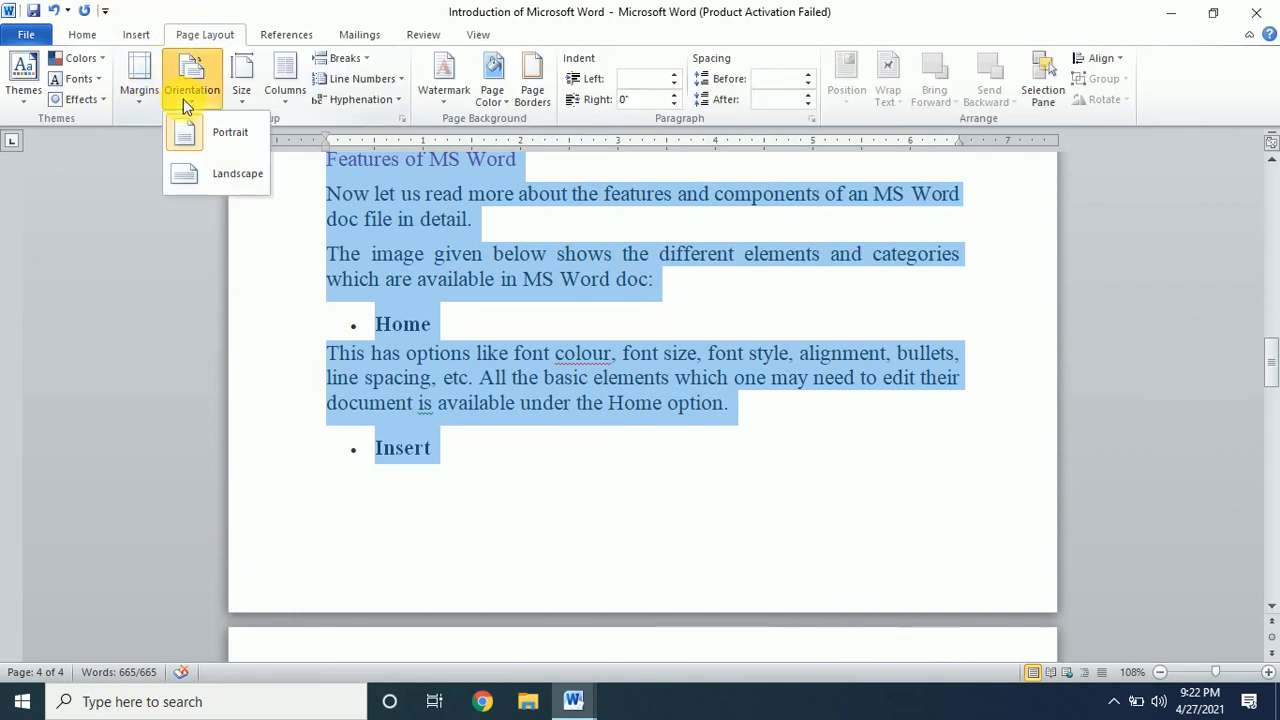
click(203, 185)
scroll(906, 257, up, 15)
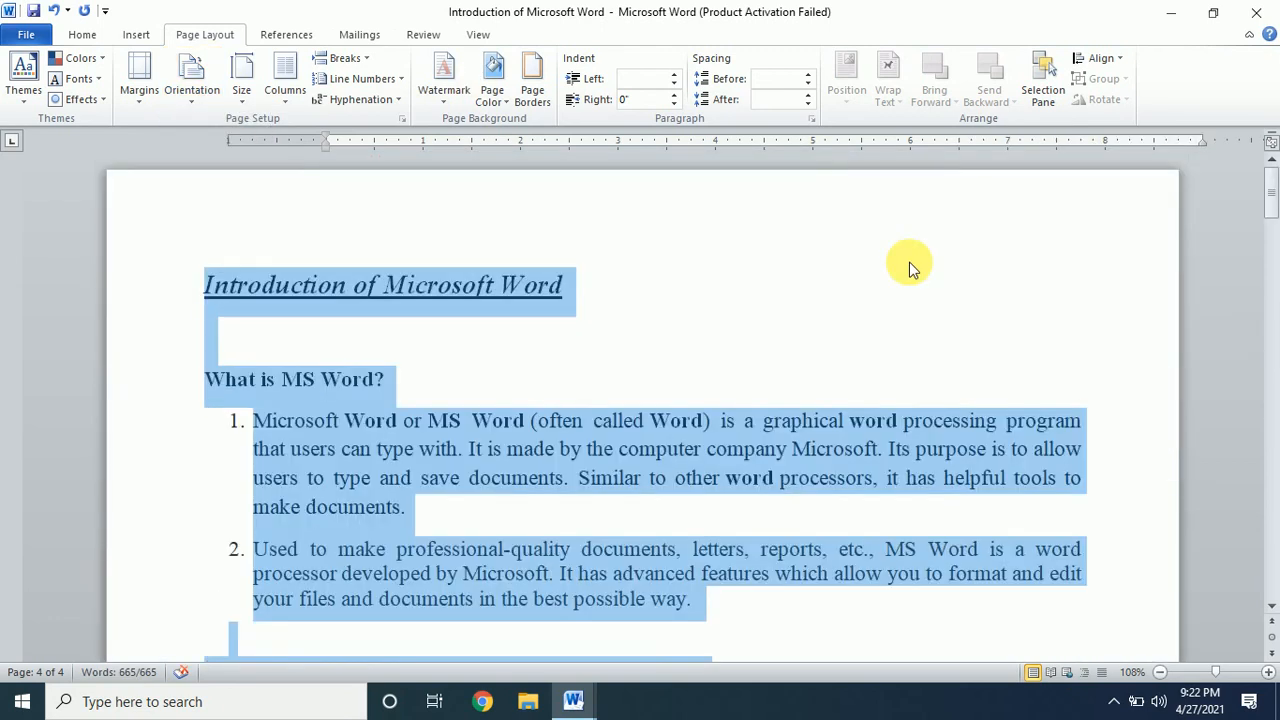
scroll(906, 266, down, 6)
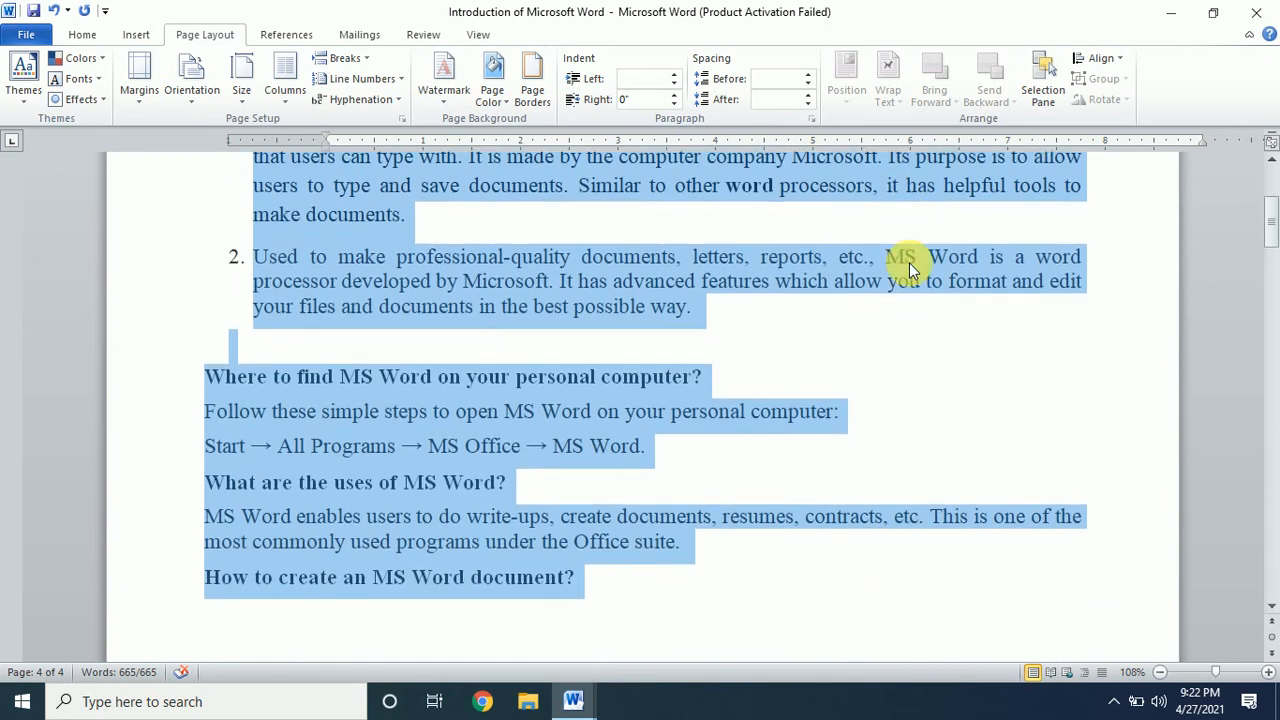
scroll(906, 266, up, 6)
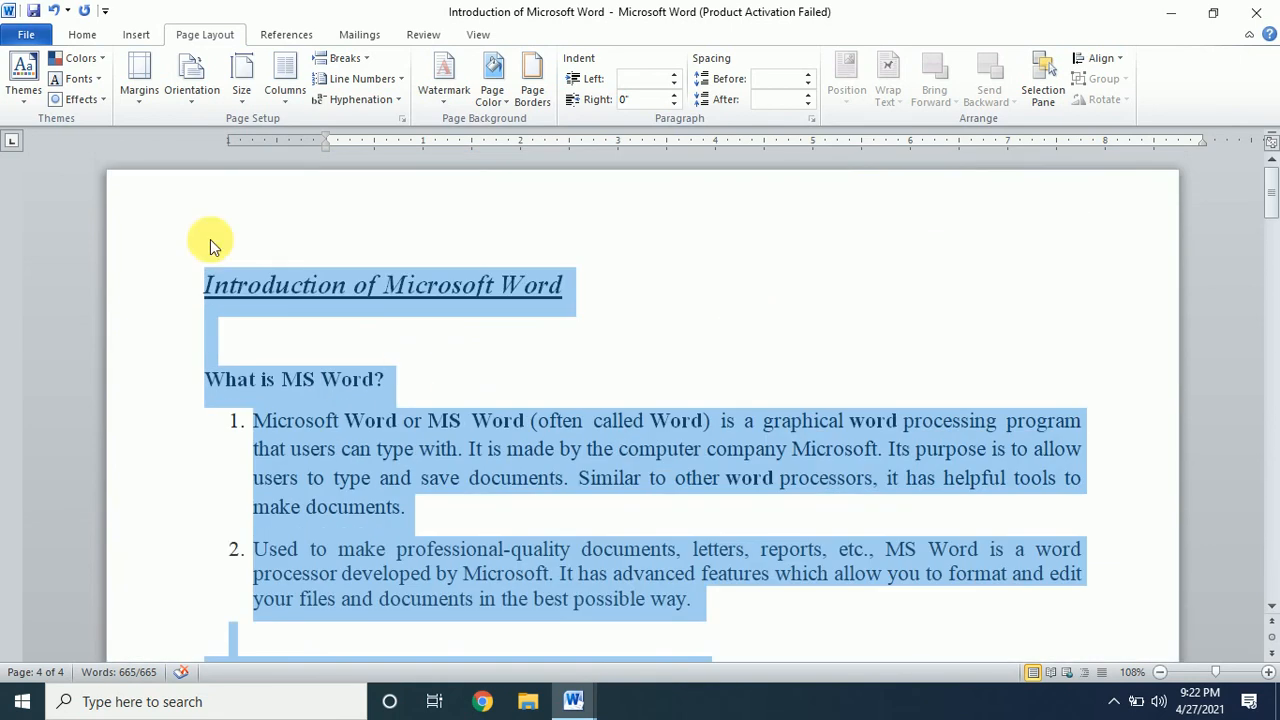
Step: Review the word count statistics for the whole selected document and close them
click(81, 35)
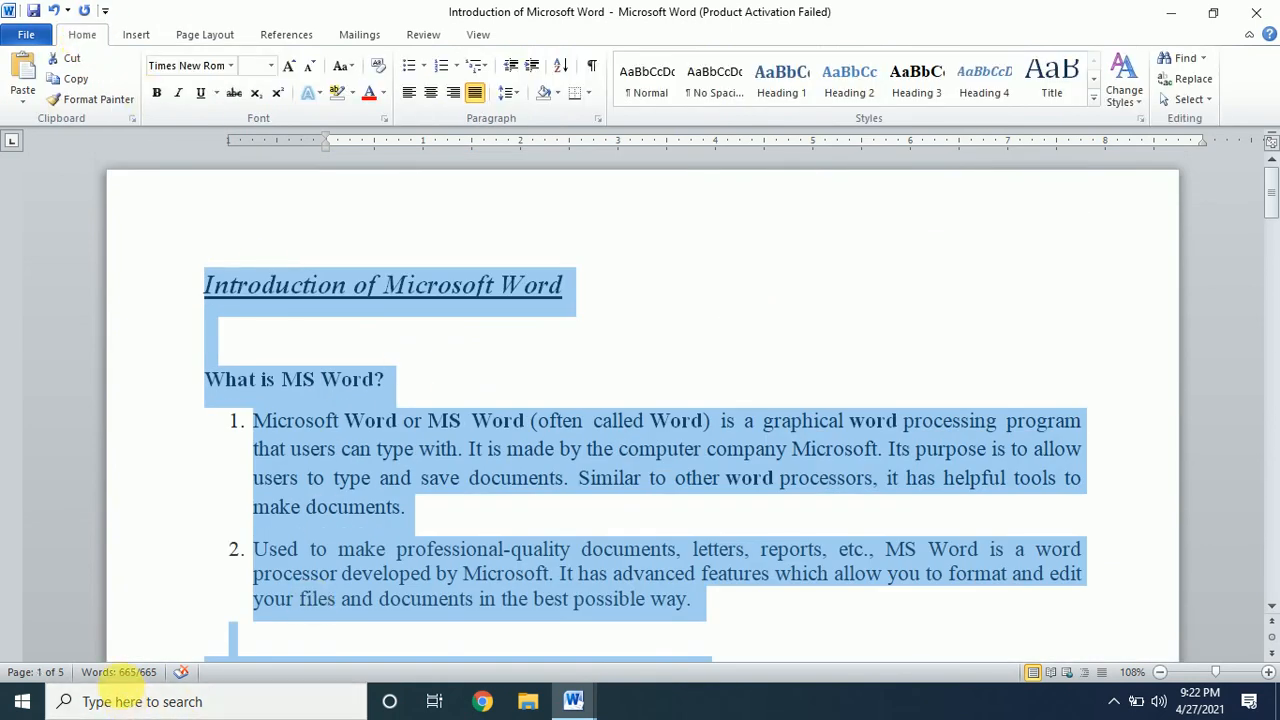
click(126, 678)
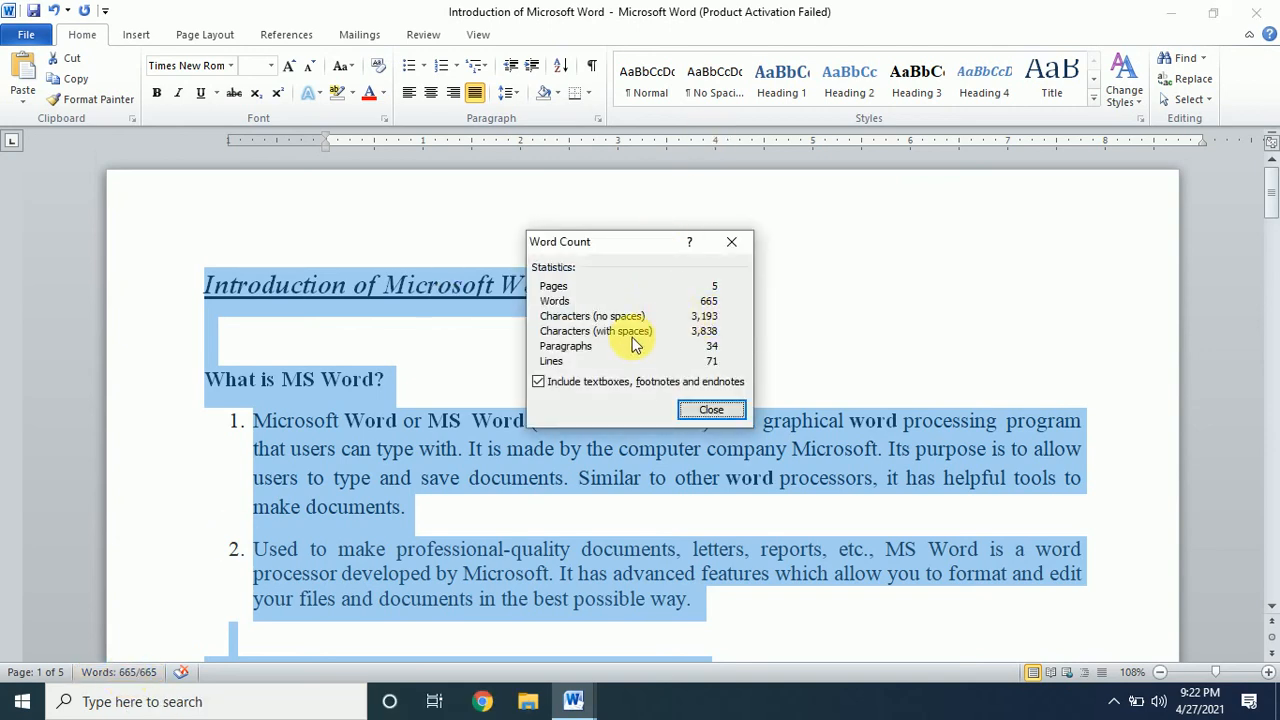
click(712, 411)
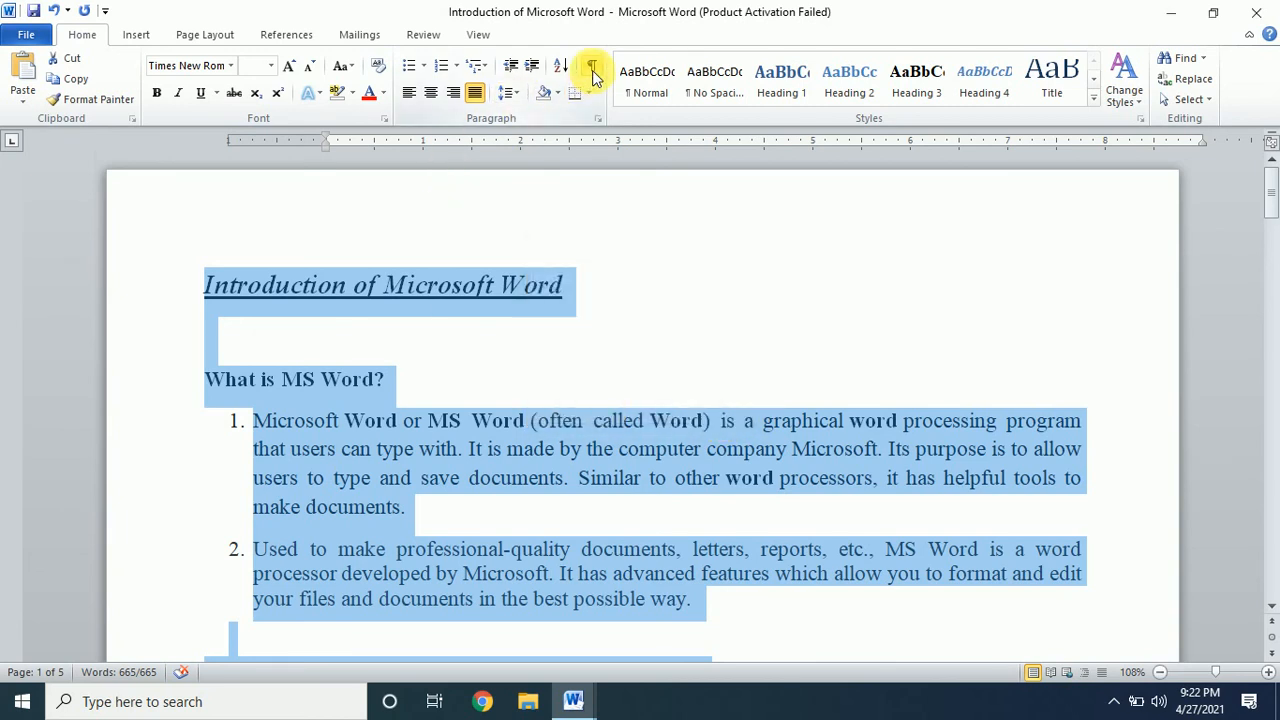
Step: Show the formatting marks, examine them through all pages of the document, and hide them again
click(592, 68)
scroll(692, 365, down, 1)
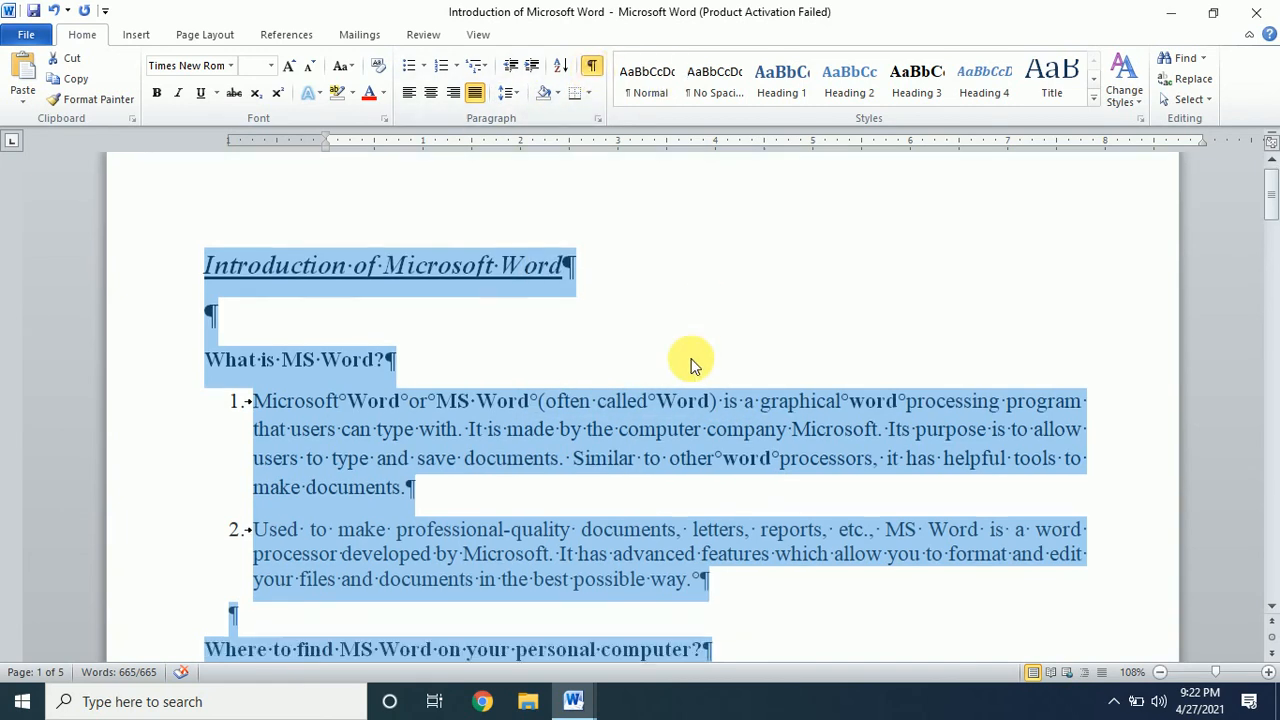
scroll(691, 360, down, 15)
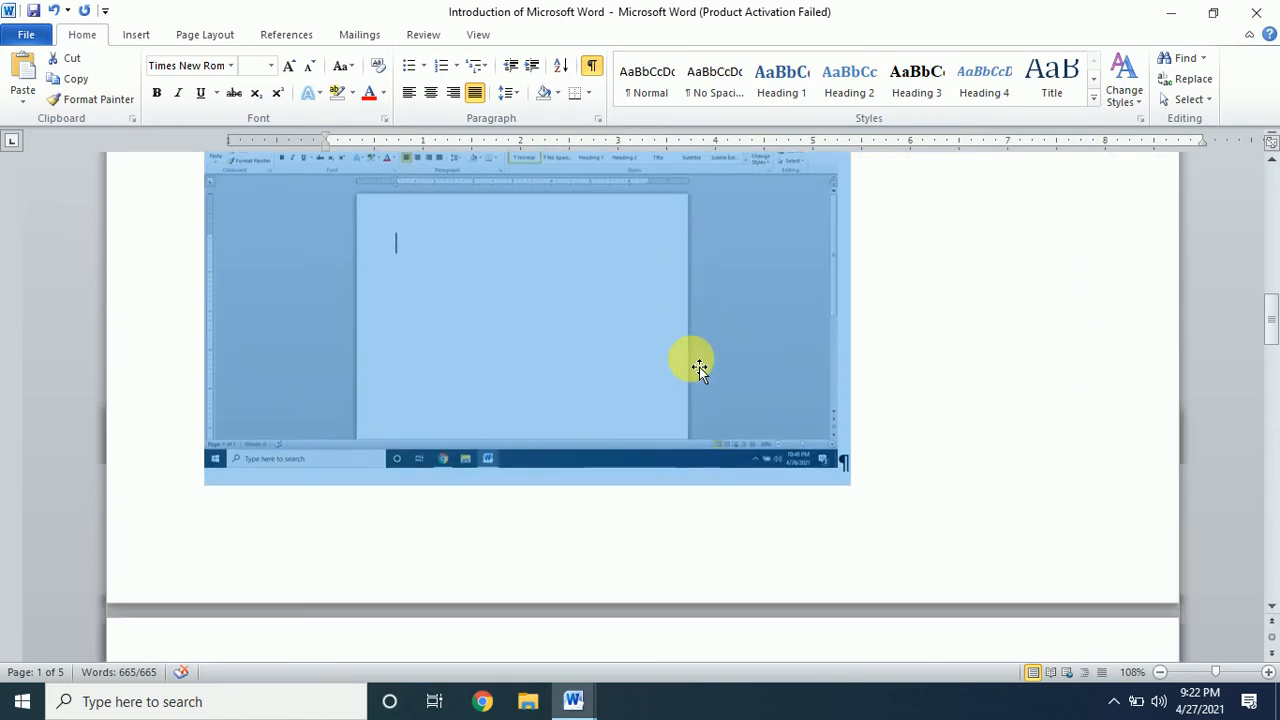
click(760, 351)
scroll(763, 351, down, 5)
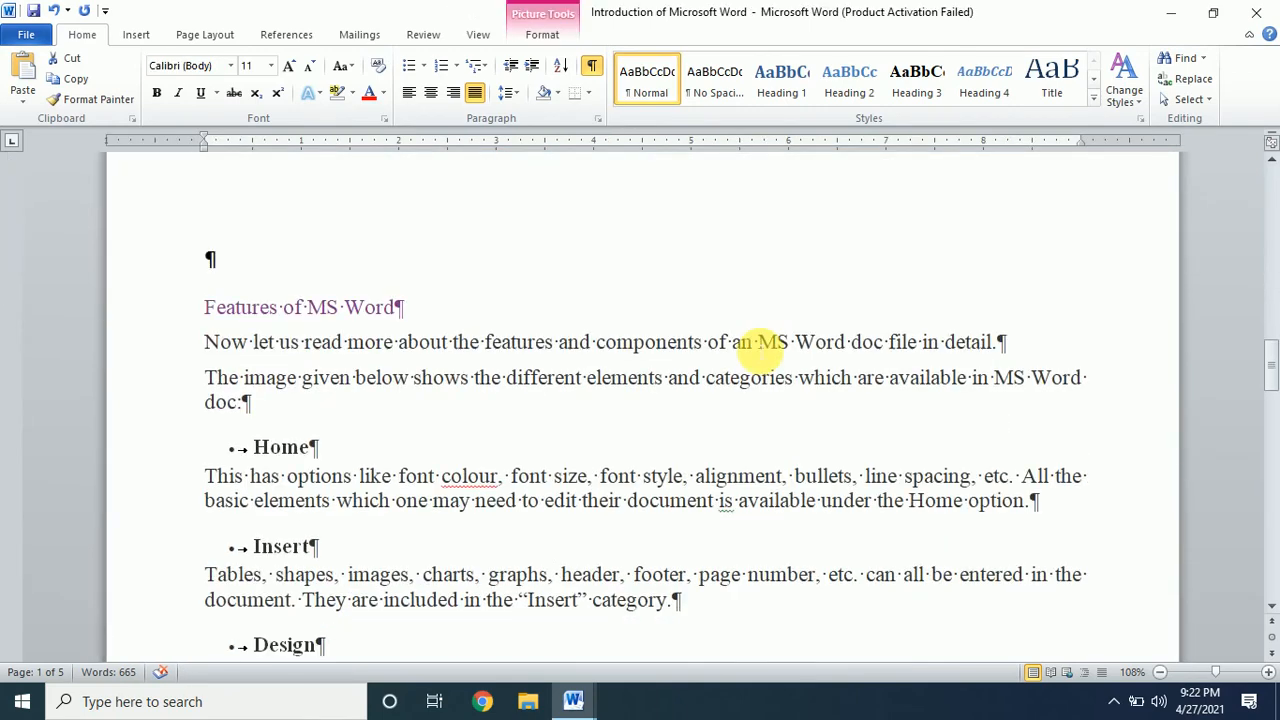
scroll(761, 352, down, 12)
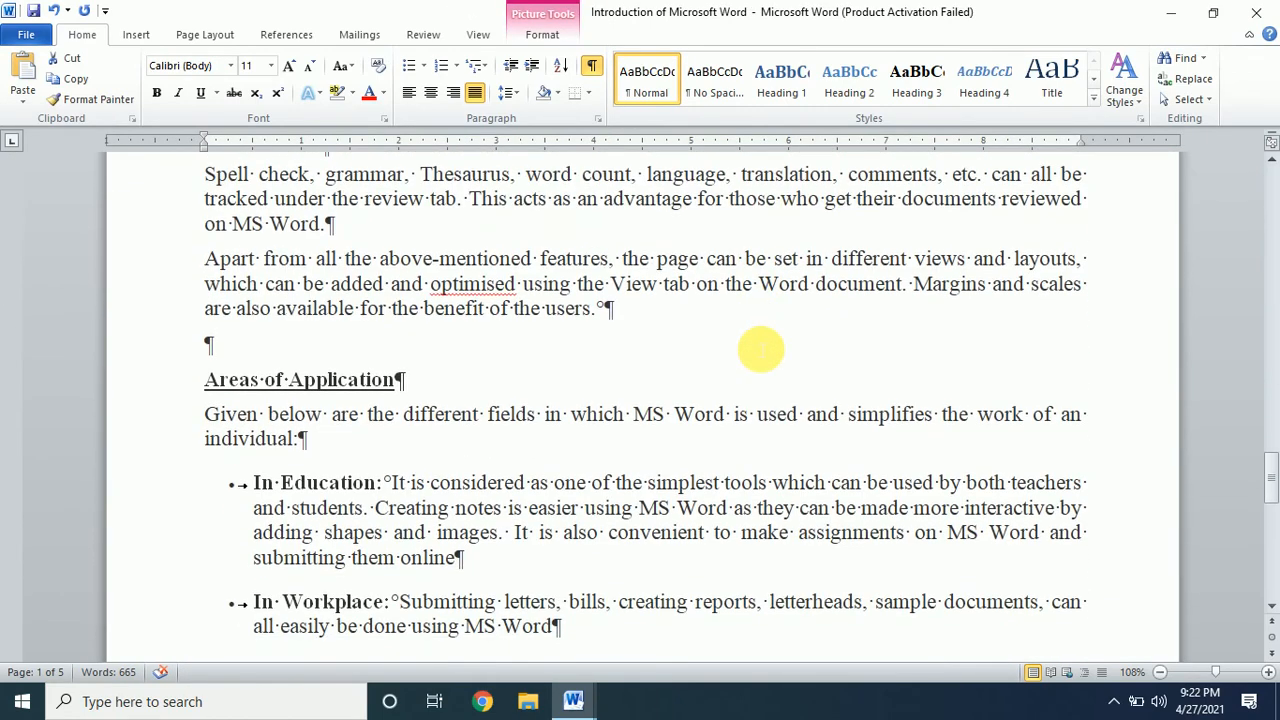
scroll(761, 350, down, 5)
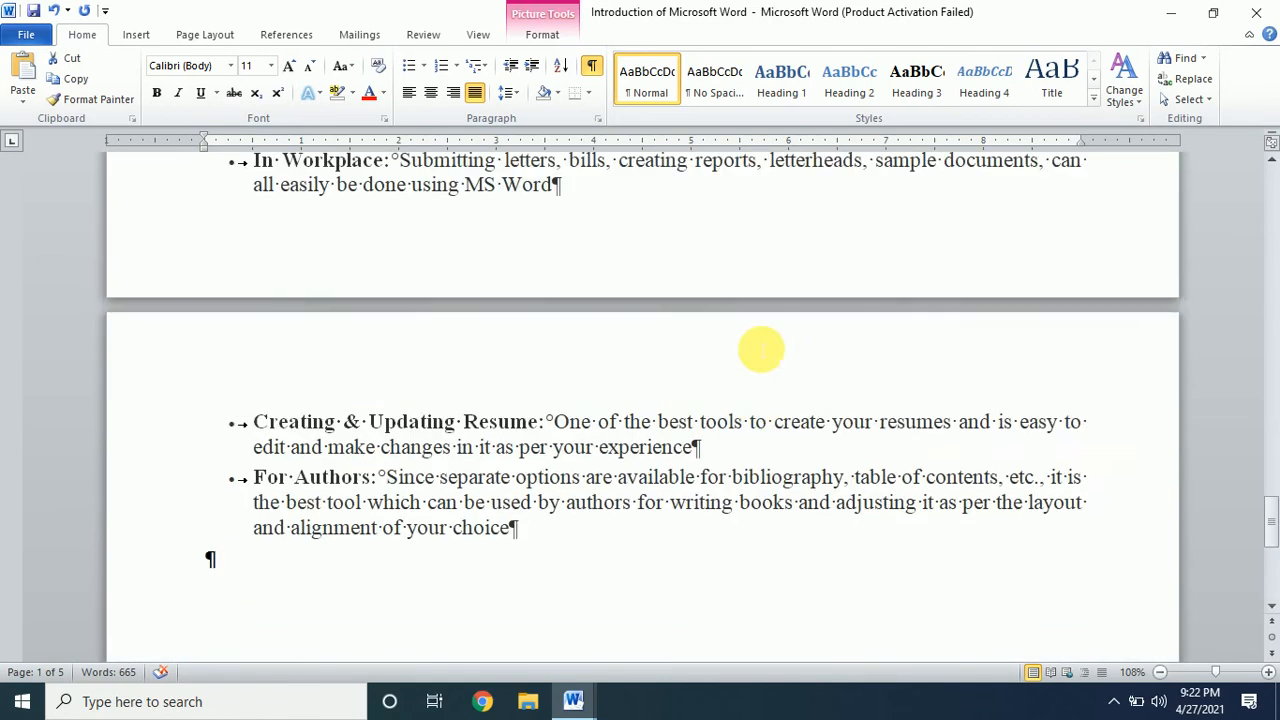
scroll(761, 350, up, 20)
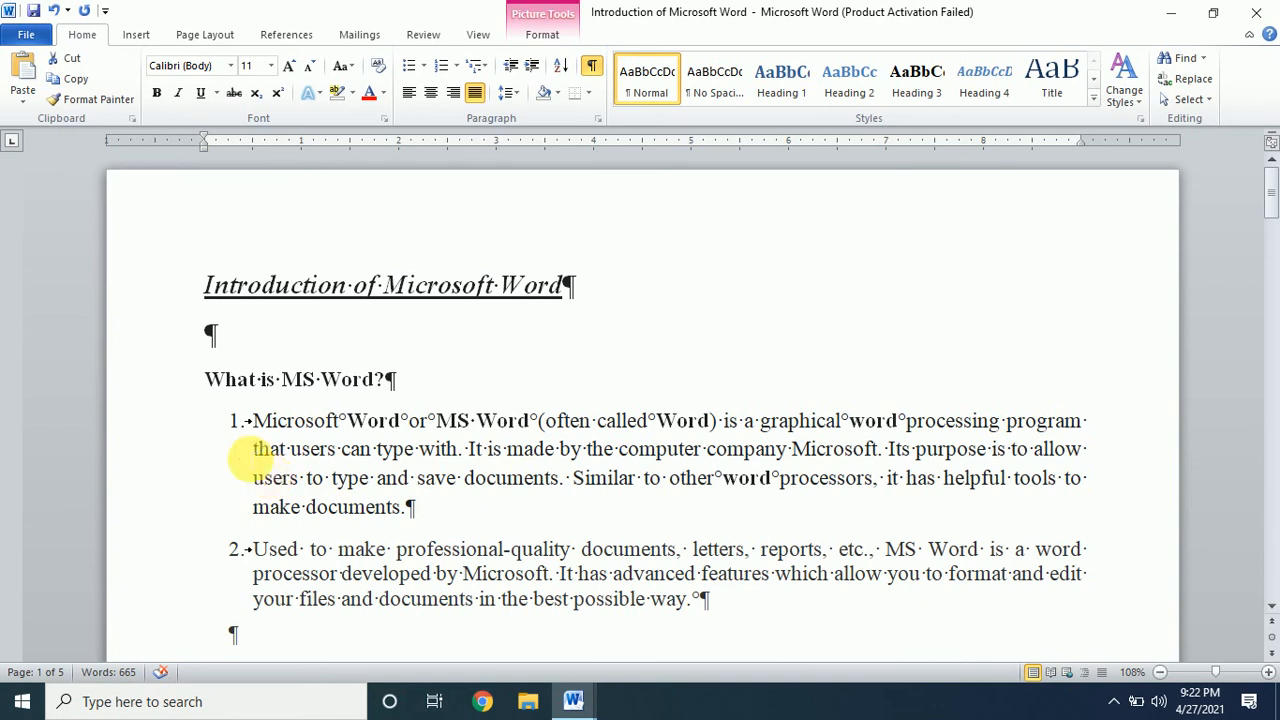
click(592, 67)
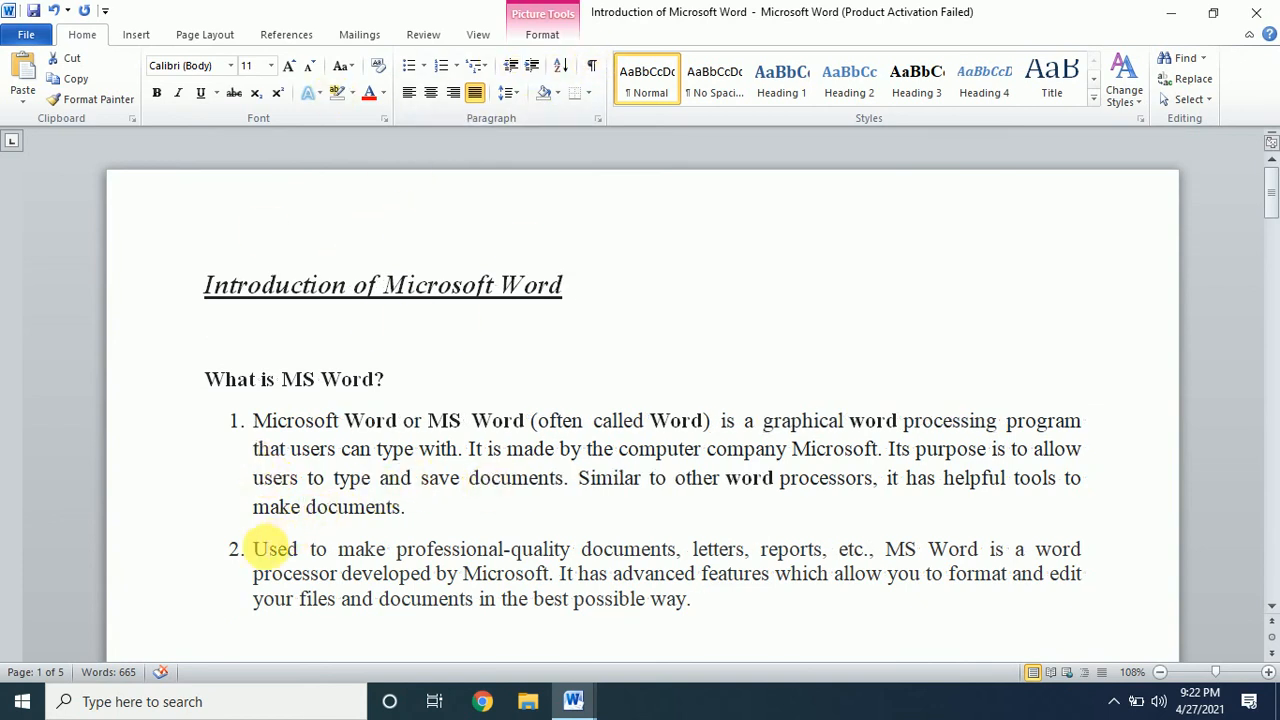
click(270, 549)
click(458, 573)
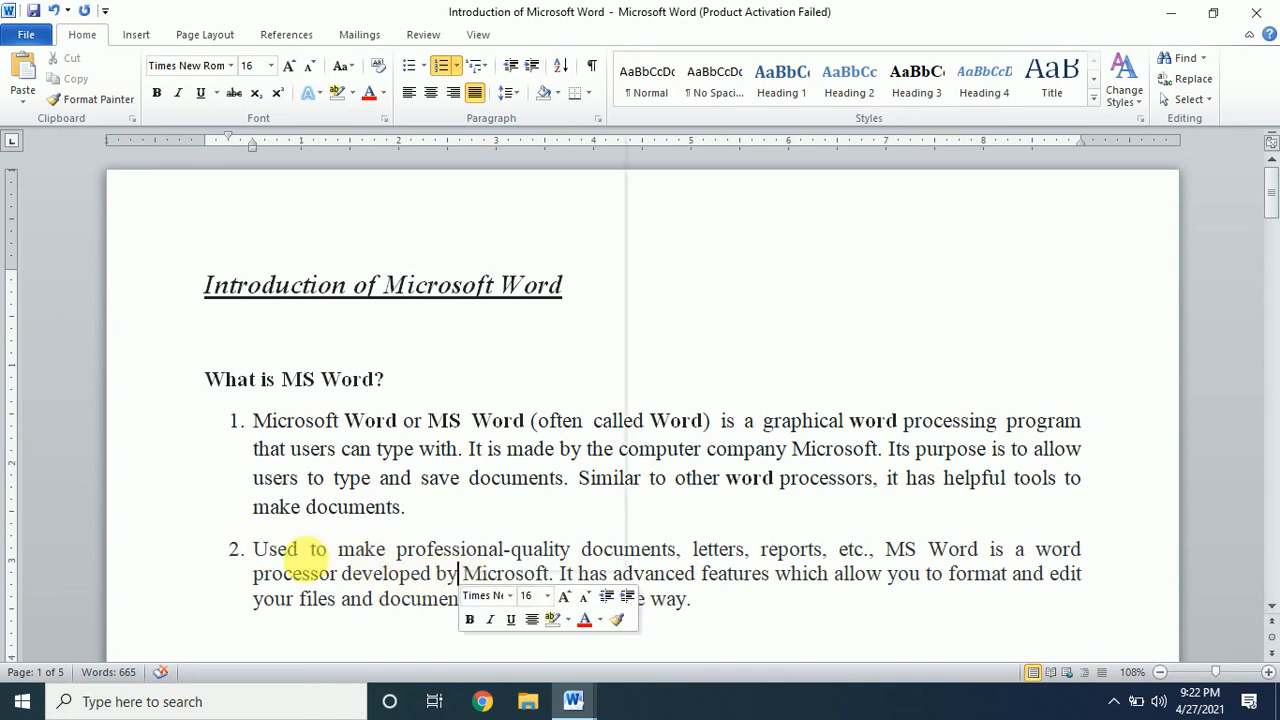
click(262, 548)
right_click(302, 570)
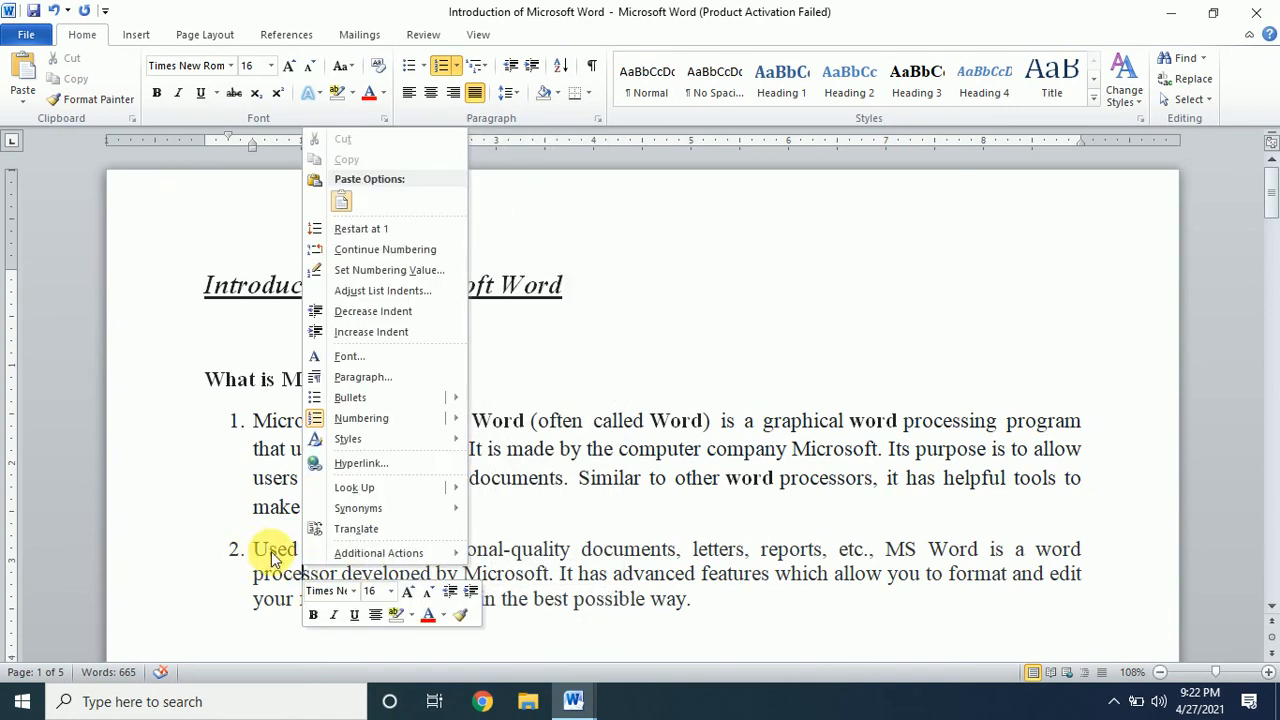
key(Escape)
key(shift+Down)
key(shift+Down)
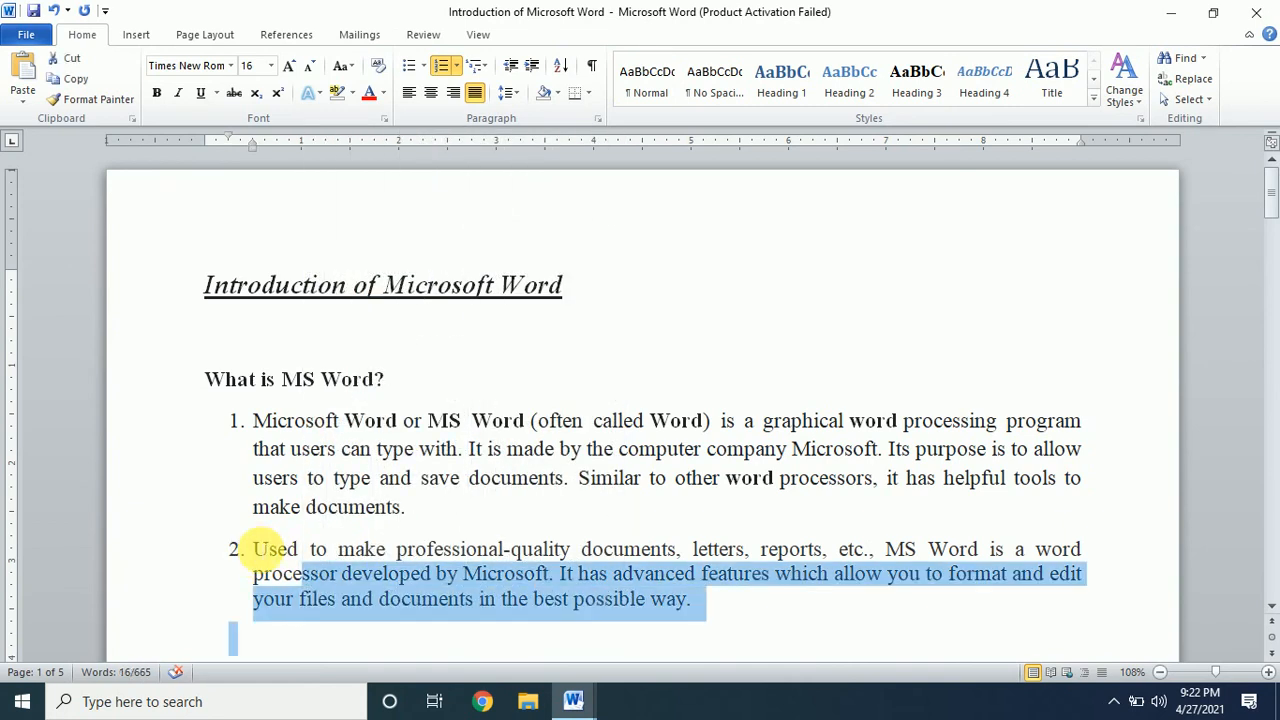
Step: Highlight the whole second numbered item, starting "Used to make professional-quality documents", in yellow
click(256, 549)
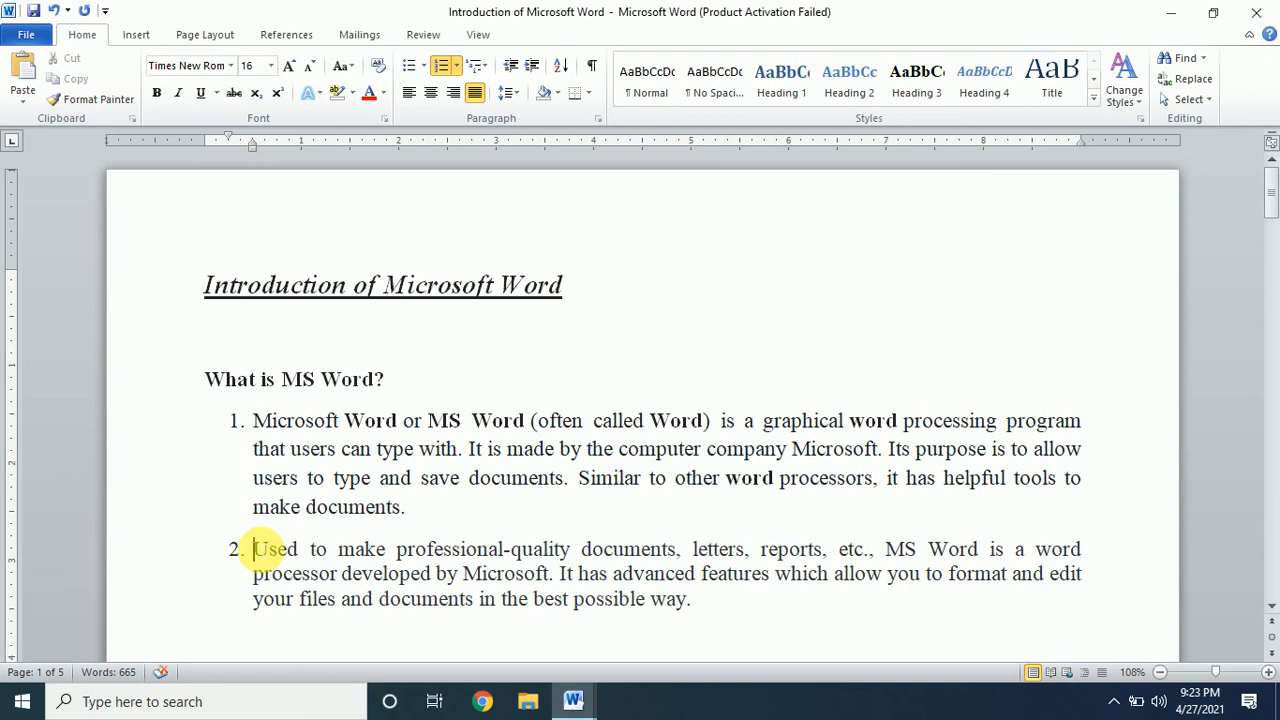
key(shift+Down)
key(shift+Down)
key(shift+Down)
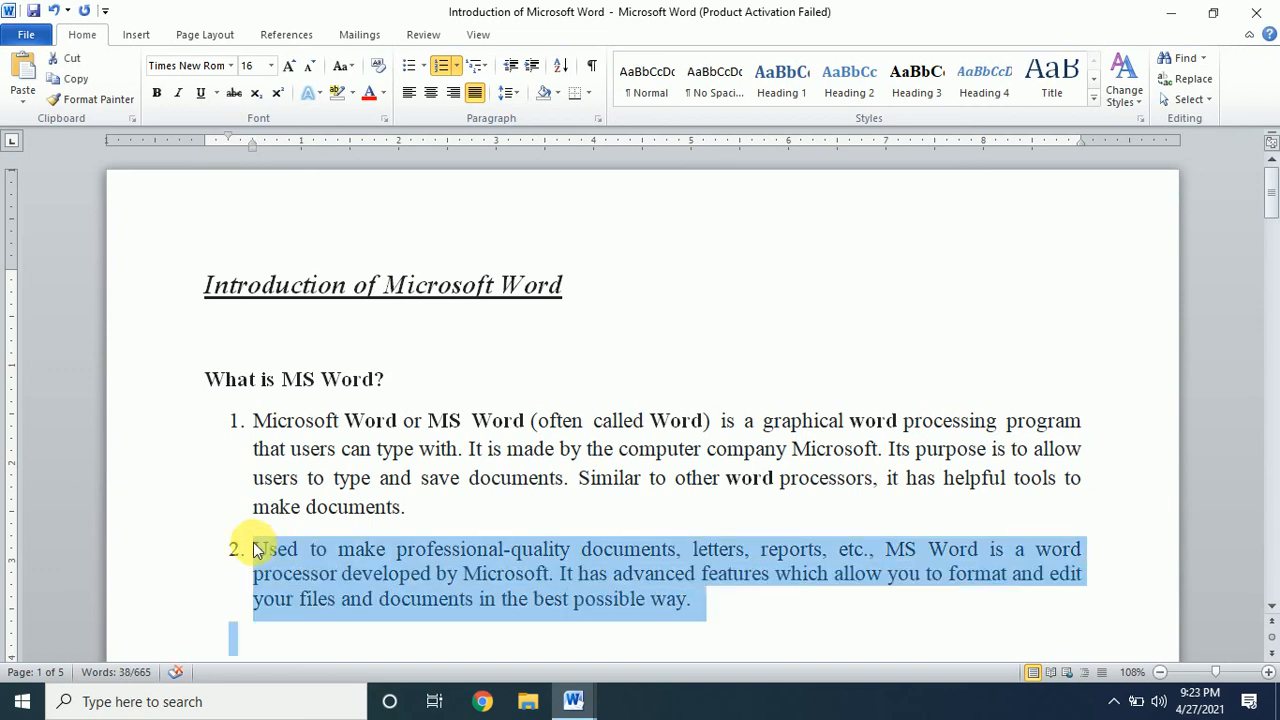
click(353, 96)
click(346, 119)
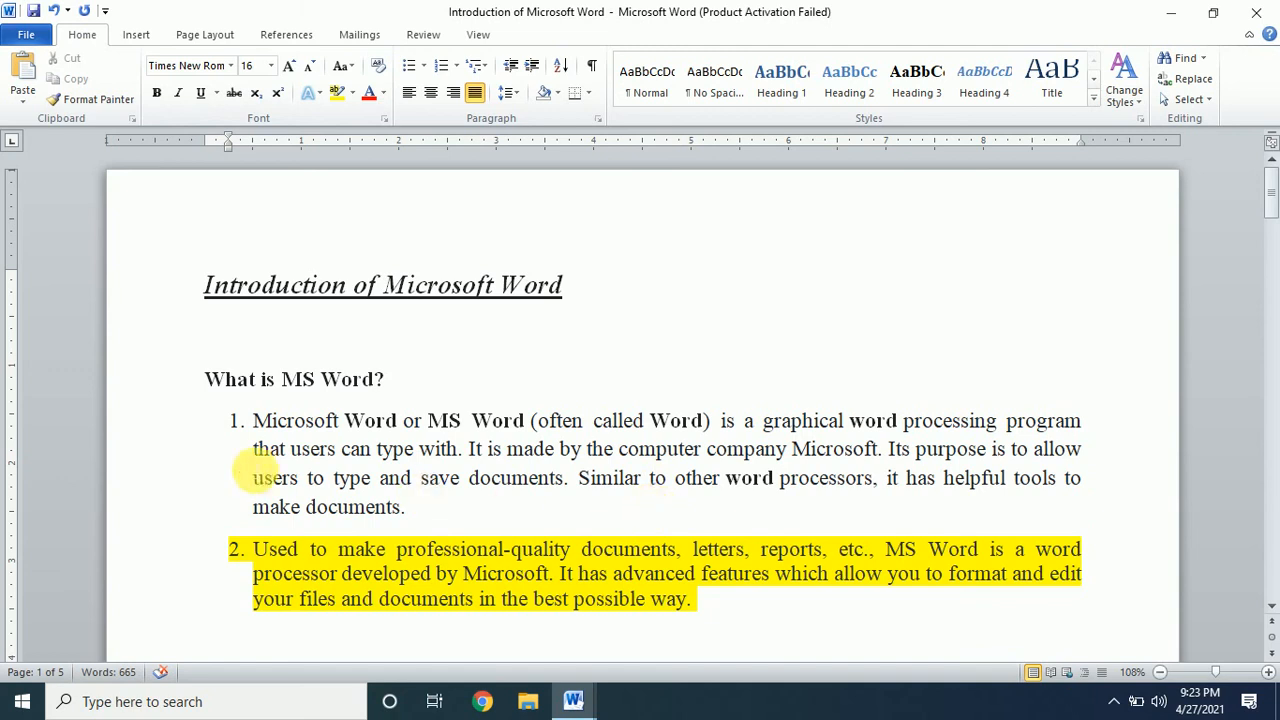
Step: Set the font colour of the second numbered item's text, from "Used to make" through "best possible way", to standard red
click(385, 94)
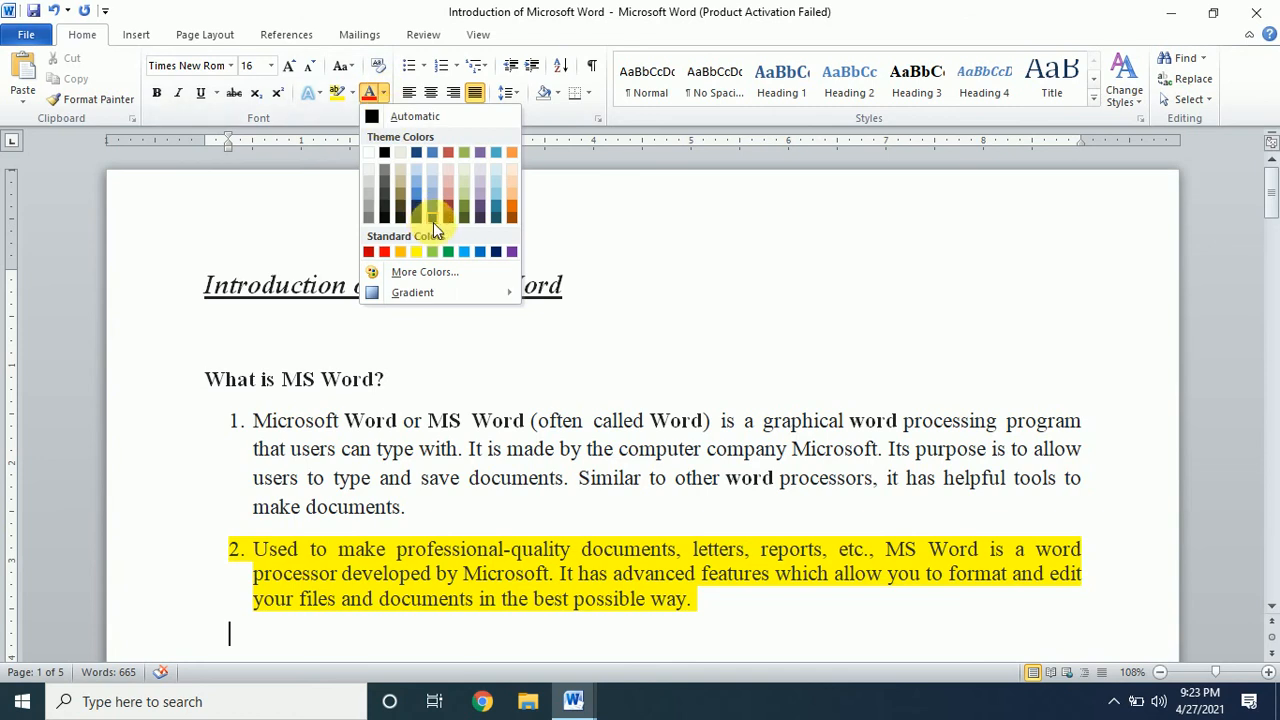
click(305, 545)
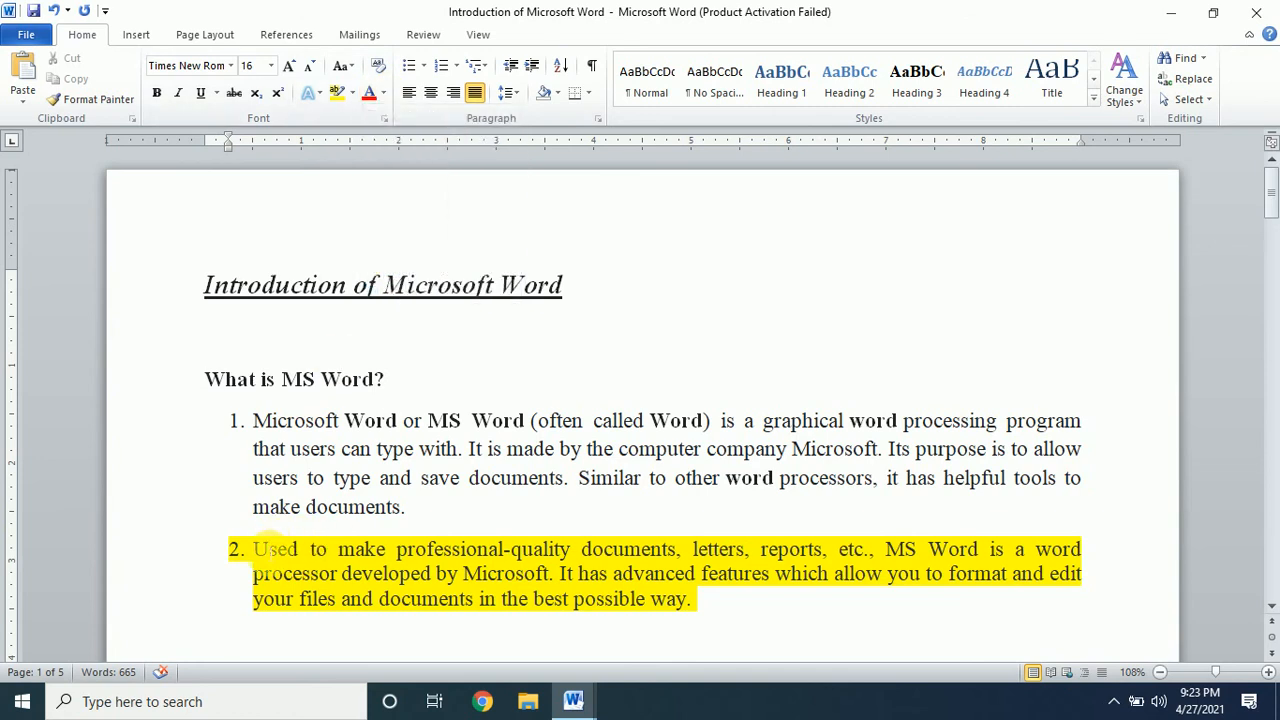
click(269, 551)
click(256, 552)
key(shift+Right)
key(shift+Right)
key(shift+Right)
key(shift+Right)
key(shift+Right)
key(shift+Right)
key(shift+Right)
key(shift+Right)
key(shift+Right)
key(shift+Right)
key(shift+Right)
key(shift+Right)
key(shift+Right)
key(shift+Right)
key(shift+Right)
key(shift+Right)
key(shift+Right)
key(shift+Right)
key(shift+Right)
key(shift+Right)
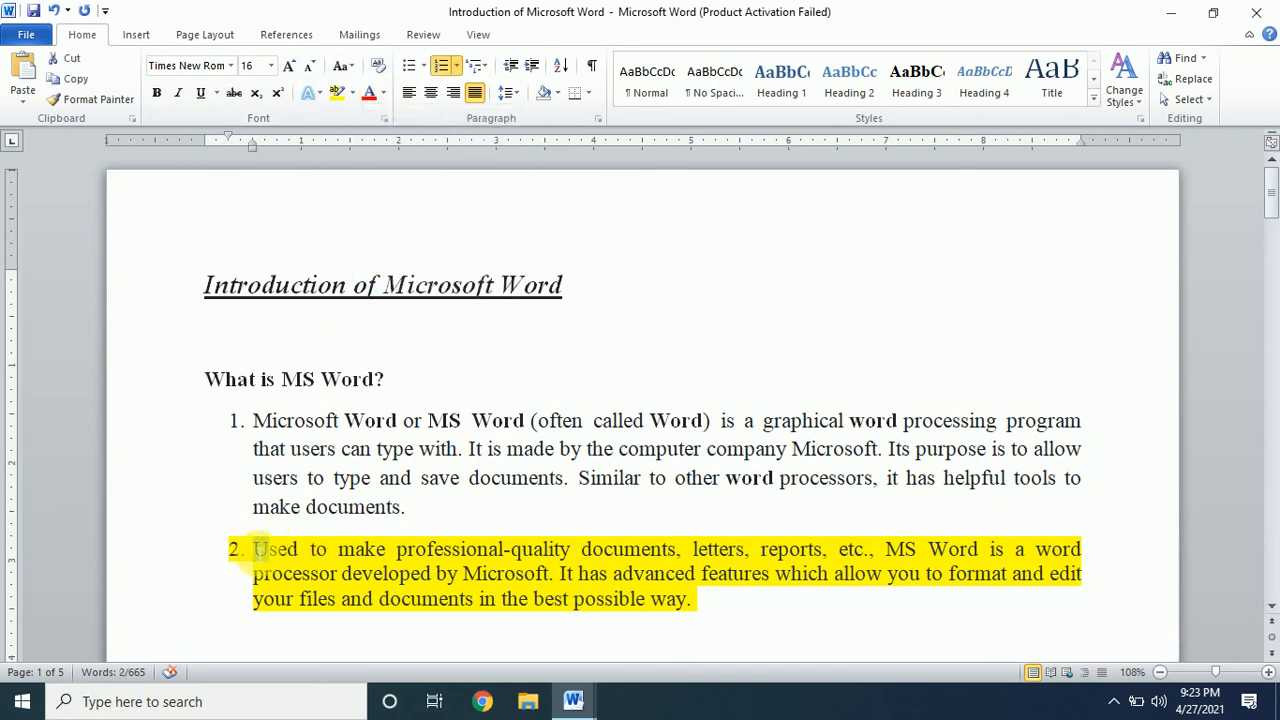
key(shift+Right)
key(shift+Right)
key(shift+Right)
key(shift+Right)
key(shift+Right)
key(shift+Right)
key(shift+Right)
key(shift+Right)
key(shift+Right)
key(shift+Right)
key(shift+Right)
key(shift+Right)
key(shift+Right)
key(shift+Right)
key(shift+Right)
key(shift+Right)
key(shift+Right)
key(shift+Right)
key(shift+Right)
key(shift+Right)
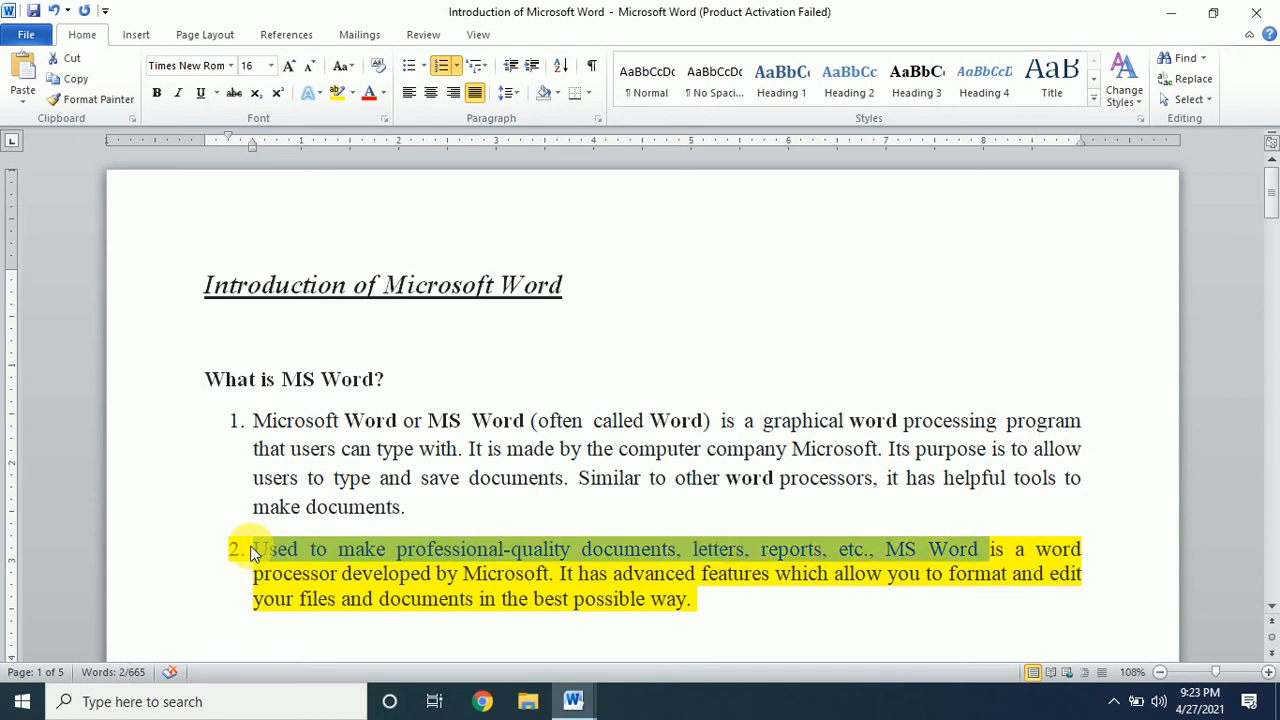
key(shift+Right)
key(shift+Right)
key(shift+Right)
key(shift+Right)
key(shift+Right)
key(shift+Right)
key(shift+Right)
key(shift+Right)
key(shift+Right)
key(shift+Right)
key(shift+Right)
key(shift+Right)
key(shift+Right)
key(shift+Right)
key(shift+Right)
key(shift+Right)
key(shift+Right)
key(shift+Right)
key(shift+Right)
key(shift+Right)
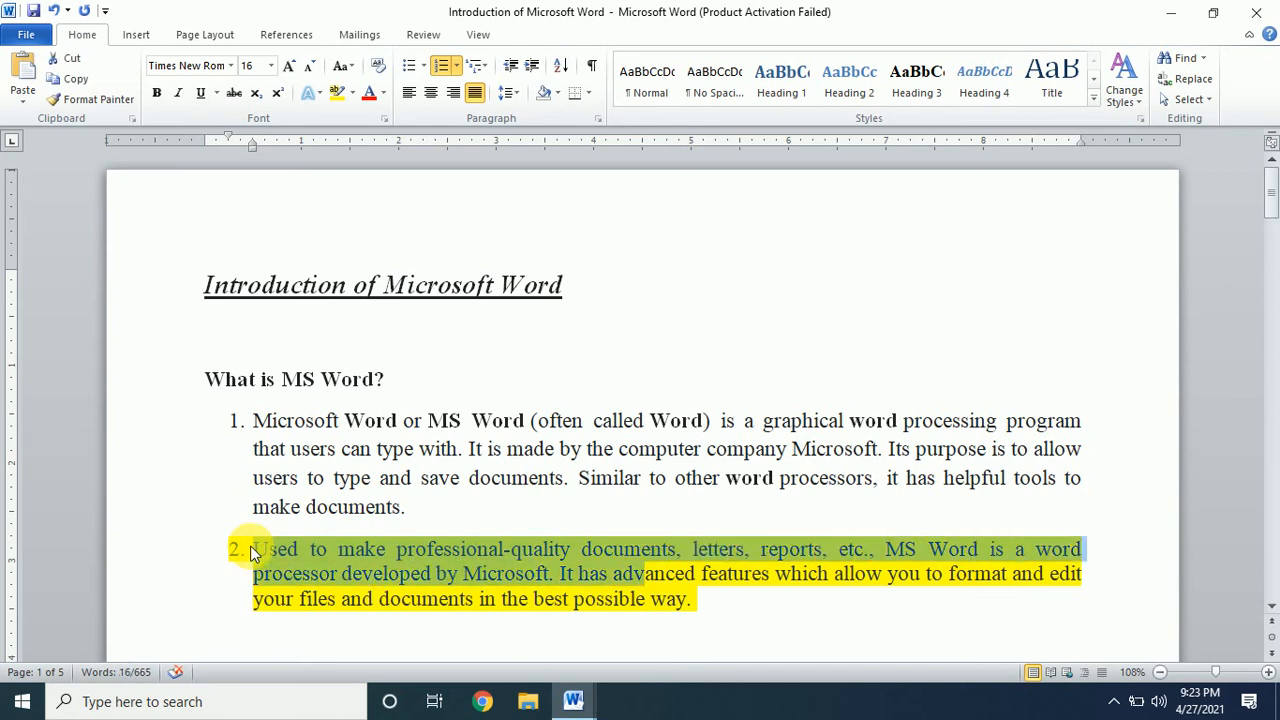
key(shift+Right)
key(shift+Right)
key(shift+Right)
key(shift+Right)
key(shift+Right)
key(shift+Right)
key(shift+Right)
key(shift+Right)
key(shift+Right)
key(shift+Right)
key(shift+Right)
key(shift+Right)
key(shift+Right)
key(shift+Right)
key(shift+Right)
key(shift+Right)
key(shift+Right)
key(shift+Right)
key(shift+Right)
key(shift+Right)
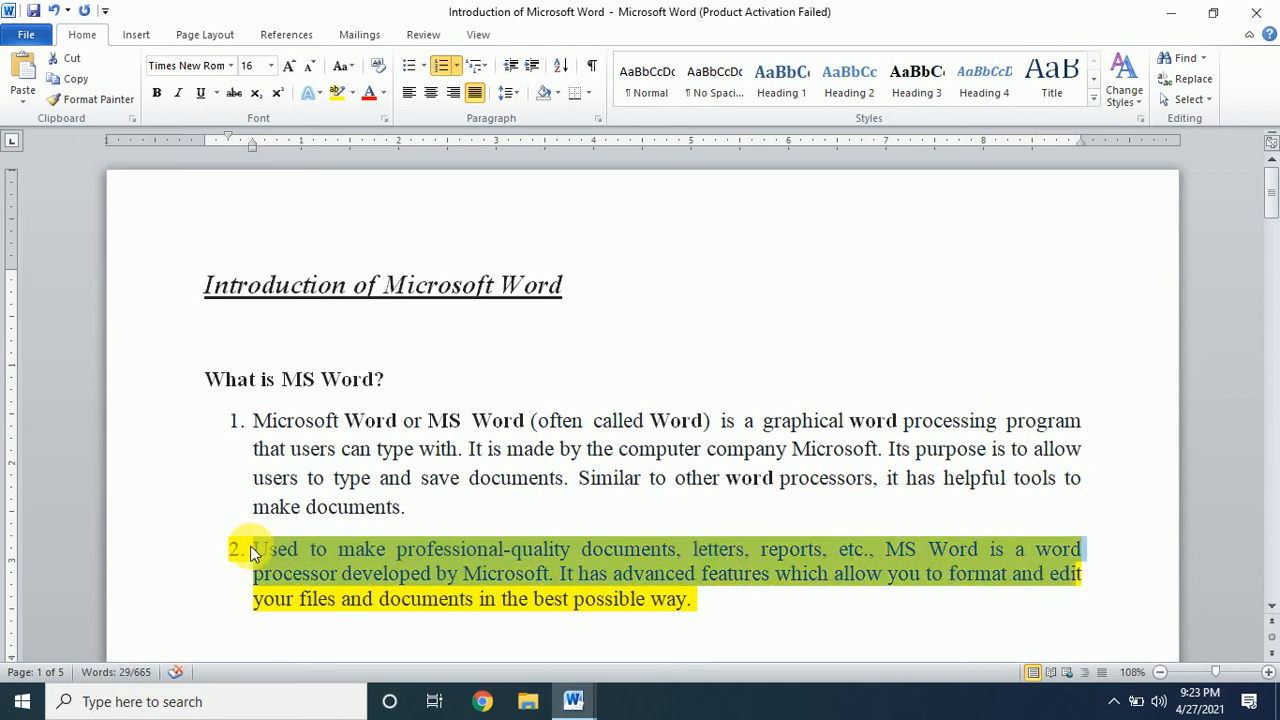
key(shift+Right)
key(shift+Right)
key(shift+Right)
key(shift+Right)
key(shift+Right)
key(shift+Right)
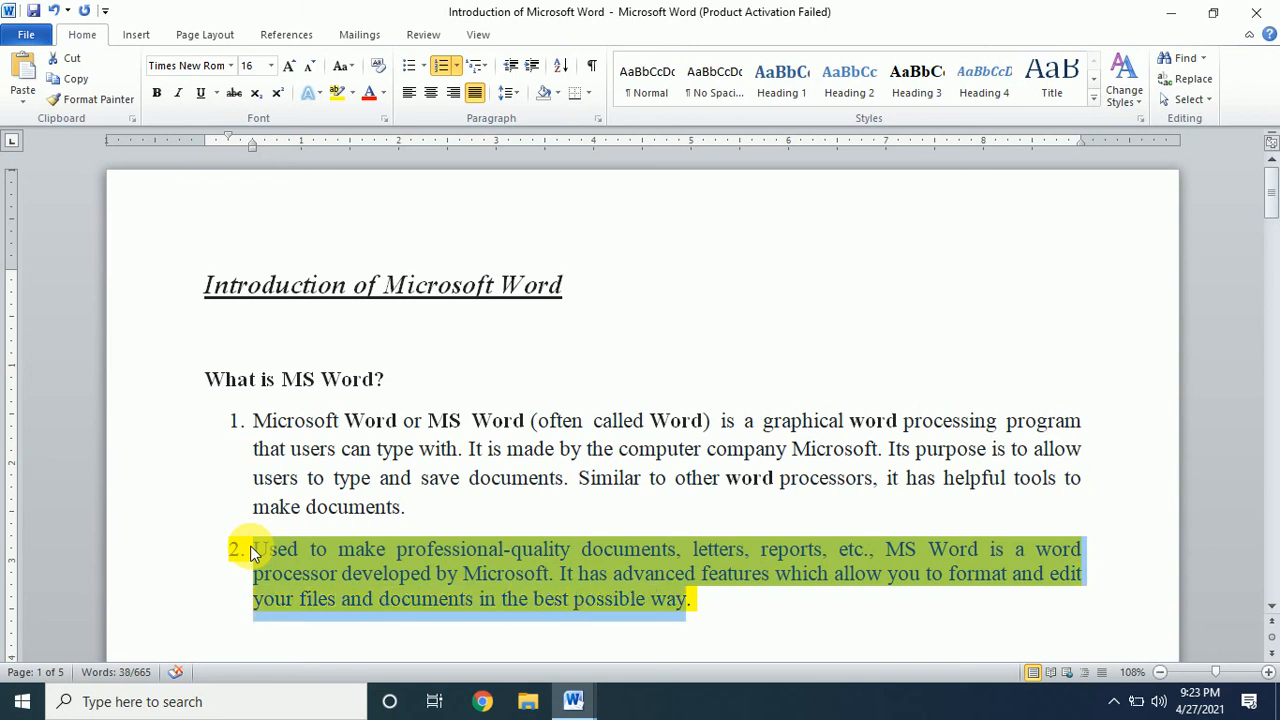
click(384, 95)
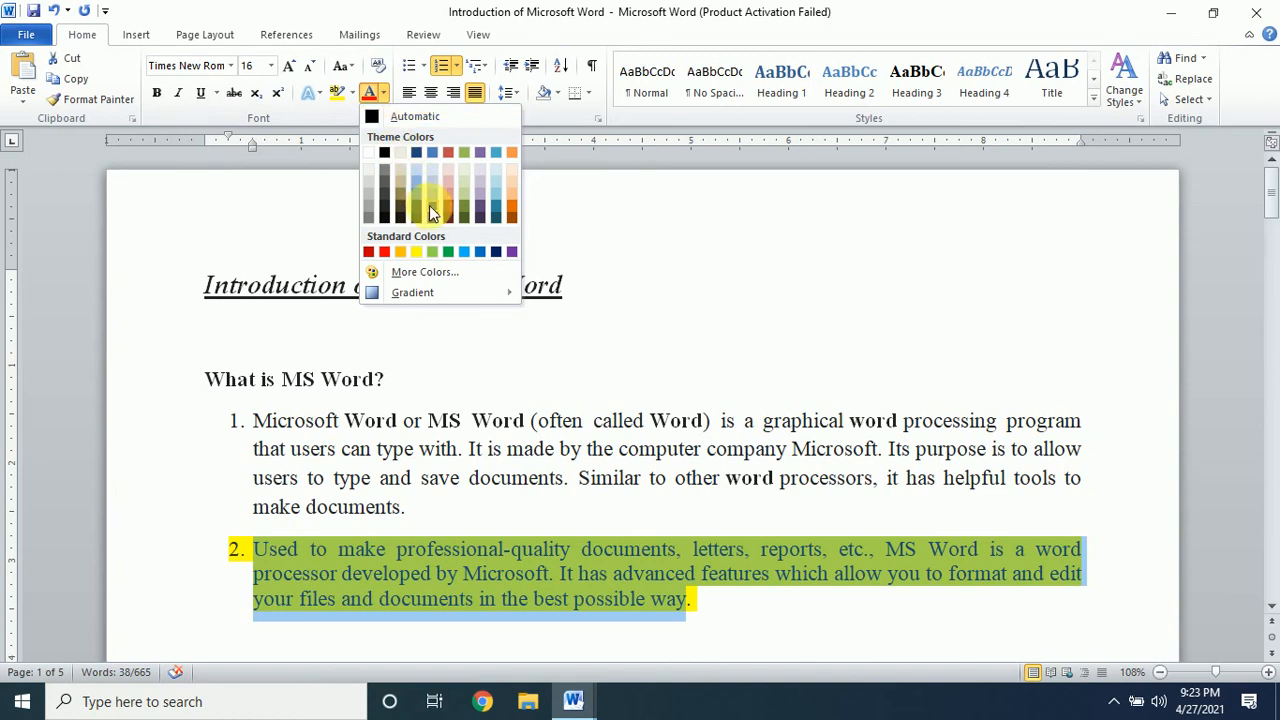
click(384, 253)
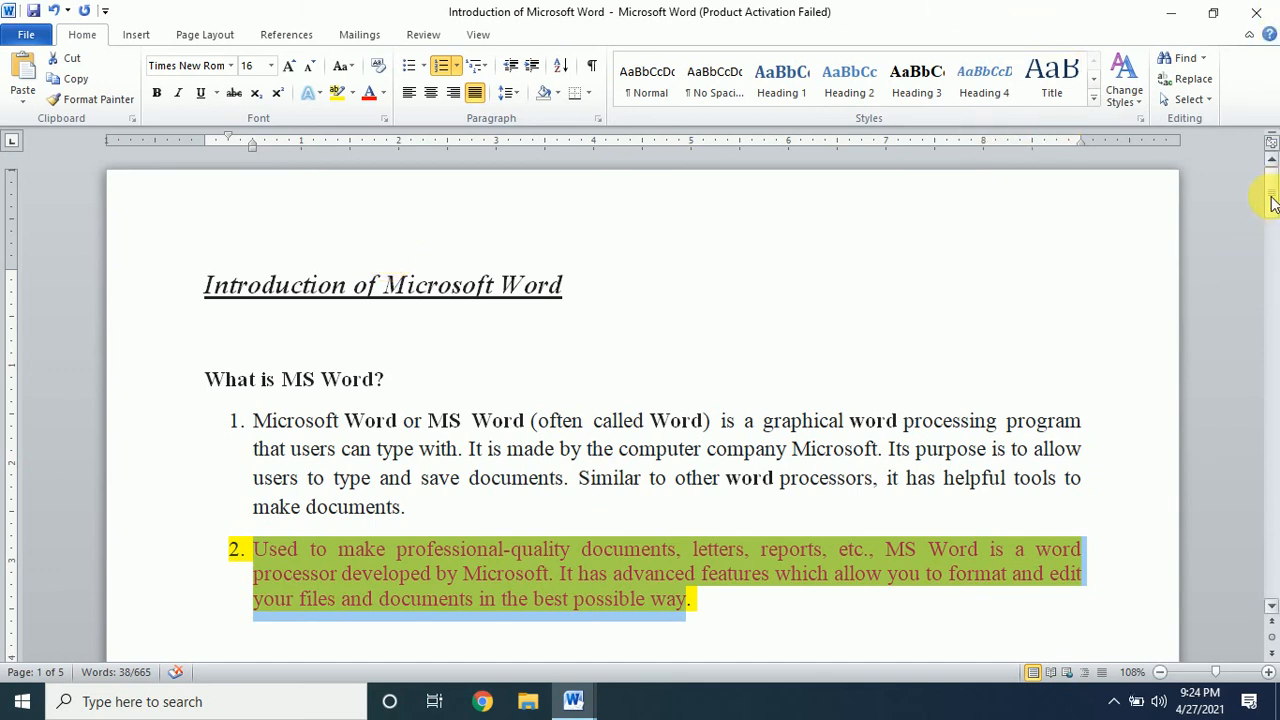
Step: Go to the "Areas of Application" section on page 4 of the document
drag(1272, 203, 1272, 475)
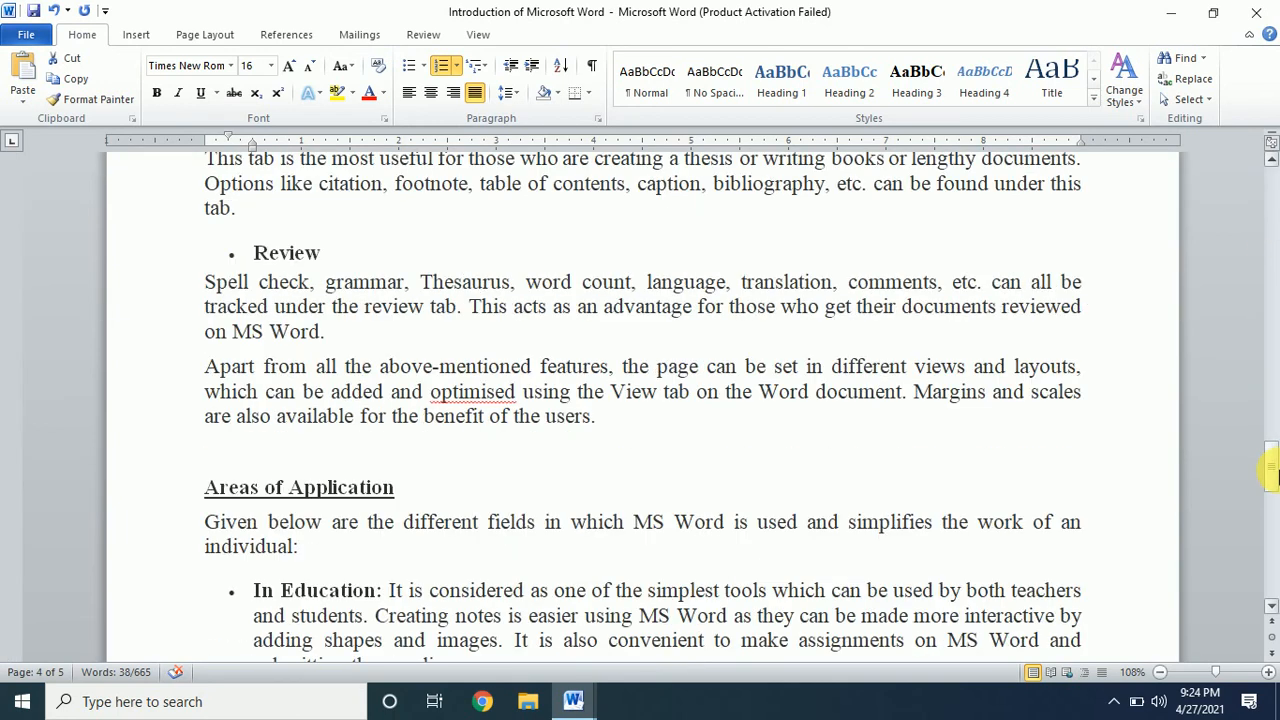